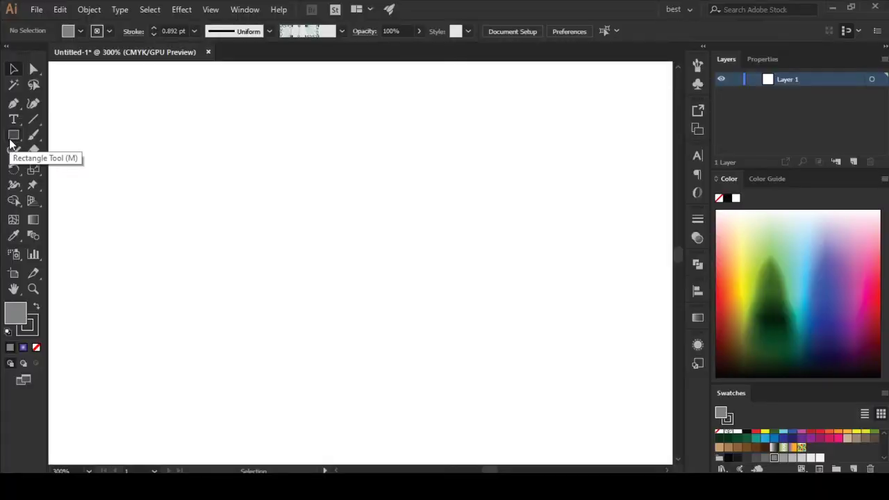
- Draw a wide rectangle across the artboard centre and round its ends fully into a pill
{"action": "left_click", "coordinate": [12, 139]}
{"action": "mouse_move", "coordinate": [137, 192]}
{"action": "left_mouse_down"}
{"action": "mouse_move", "coordinate": [407, 244]}
{"action": "mouse_move", "coordinate": [512, 240]}
{"action": "mouse_move", "coordinate": [521, 260]}
{"action": "mouse_move", "coordinate": [541, 240]}
{"action": "left_mouse_up"}
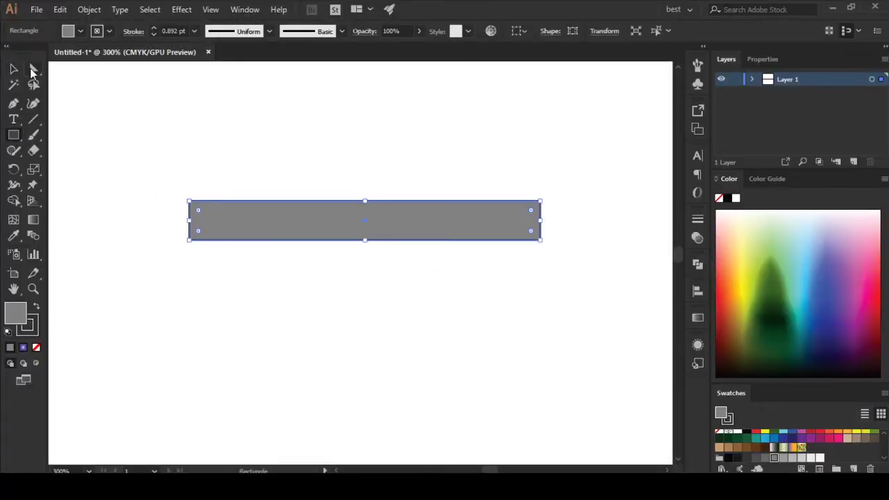
{"action": "left_click", "coordinate": [33, 71]}
{"action": "left_click_drag", "start_coordinate": [198, 210], "coordinate": [233, 231]}
- Nudge the rounded gray bar's bottom edge up slightly
{"action": "left_click", "coordinate": [14, 68]}
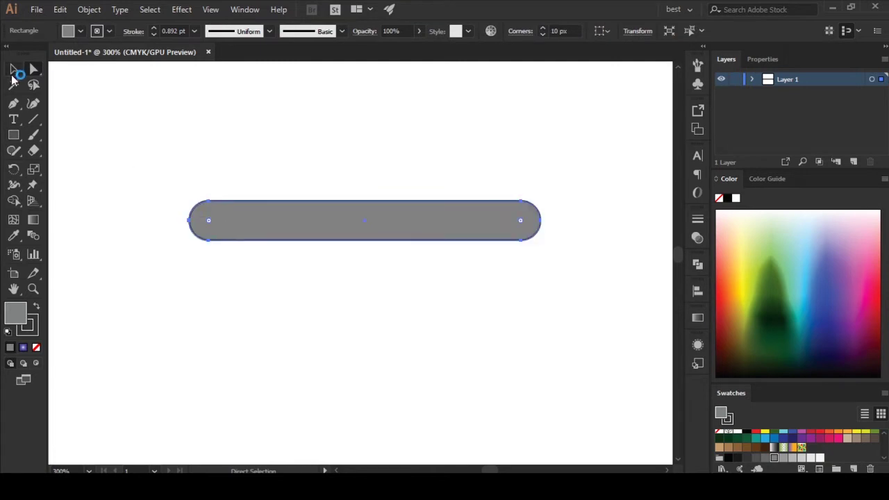
{"action": "left_click", "coordinate": [208, 167]}
{"action": "left_click", "coordinate": [350, 240]}
{"action": "left_click_drag", "start_coordinate": [365, 240], "coordinate": [365, 236]}
{"action": "left_click", "coordinate": [336, 280]}
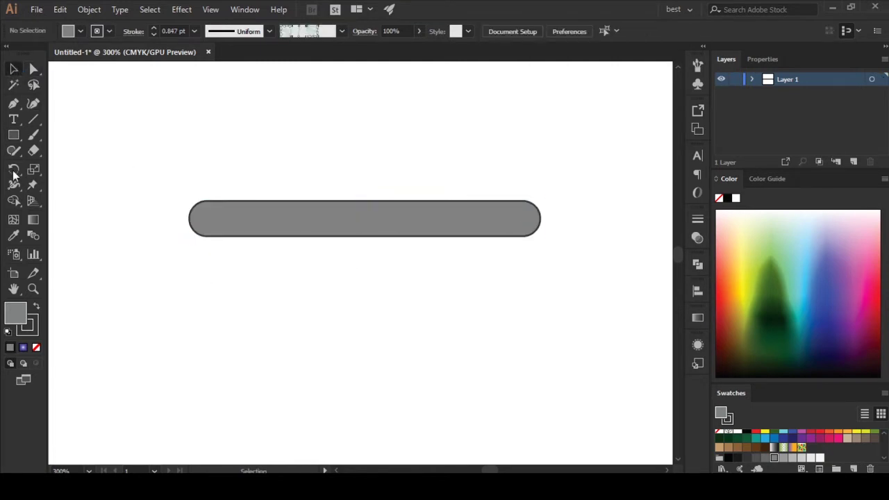
{"action": "left_click", "coordinate": [14, 135]}
- Discard the stray rectangle and paste a copy of the gray bar in front
{"action": "left_click_drag", "start_coordinate": [186, 242], "coordinate": [575, 284]}
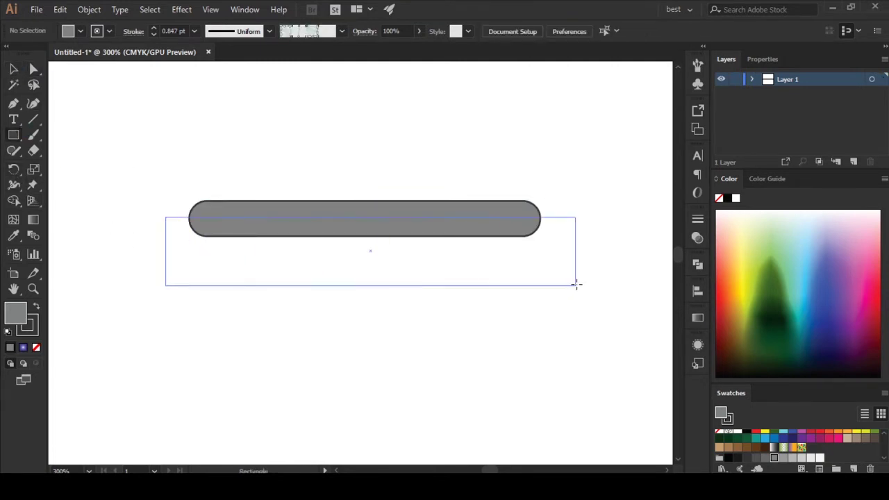
{"action": "key", "text": "ctrl+z"}
{"action": "left_click", "coordinate": [14, 69]}
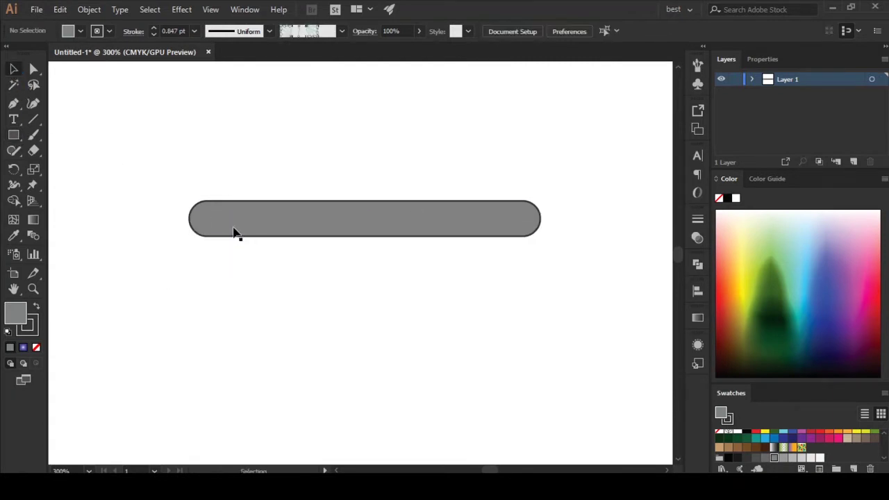
{"action": "left_click", "coordinate": [234, 231]}
{"action": "left_click", "coordinate": [60, 10]}
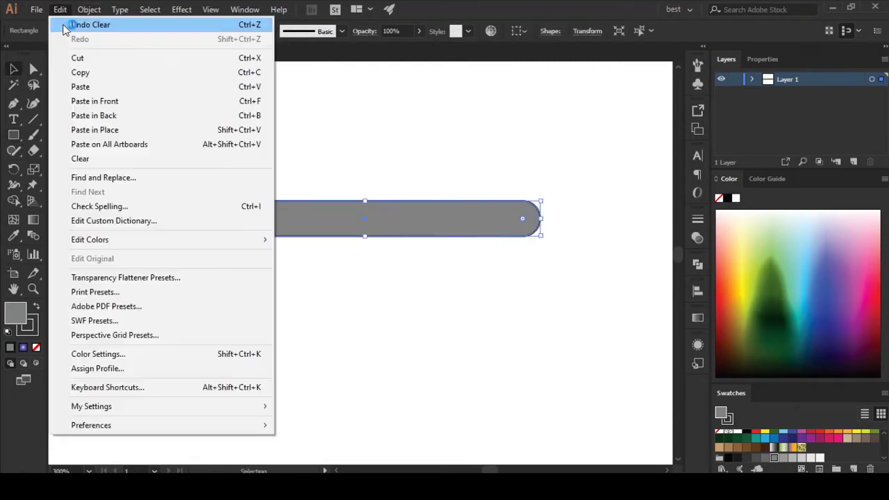
{"action": "left_click", "coordinate": [81, 73]}
{"action": "left_click", "coordinate": [60, 9]}
{"action": "left_click", "coordinate": [95, 101]}
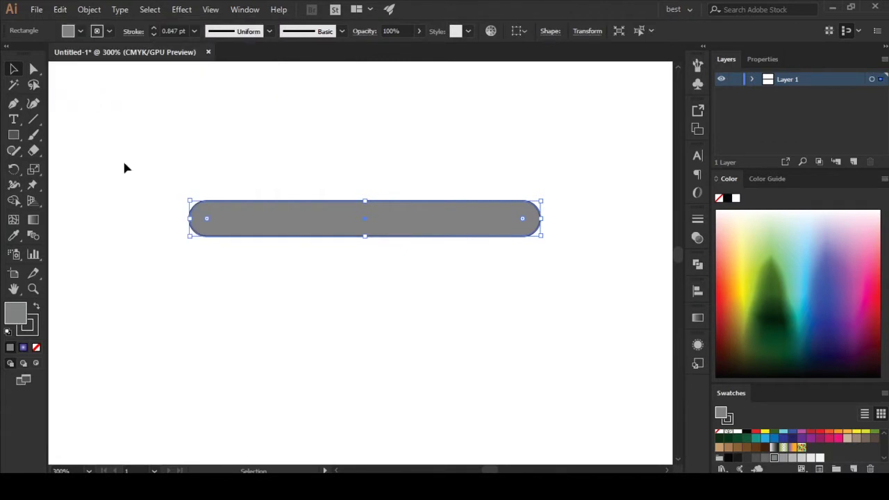
- Remove the fill from the pasted copy so it becomes an outline
{"action": "right_click", "coordinate": [253, 235]}
{"action": "left_click", "coordinate": [36, 347]}
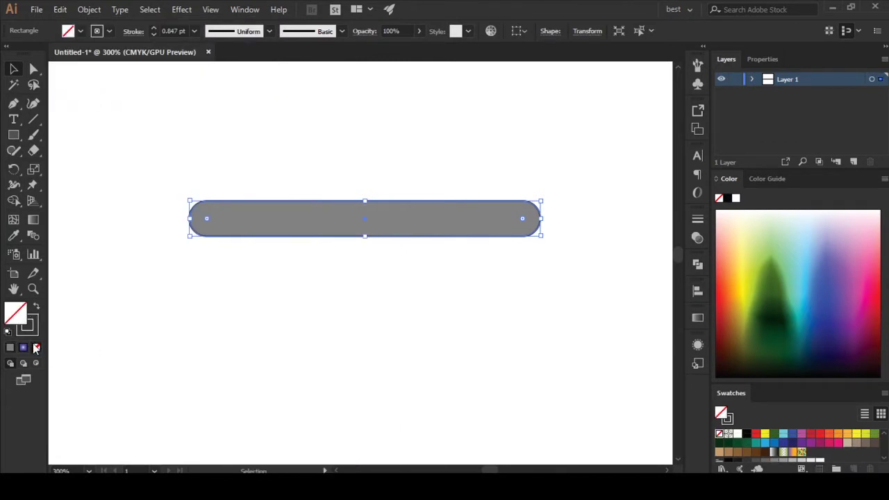
{"action": "left_click", "coordinate": [241, 244]}
{"action": "left_click_drag", "start_coordinate": [242, 239], "coordinate": [248, 292]}
{"action": "left_click", "coordinate": [285, 195]}
{"action": "left_click", "coordinate": [268, 230]}
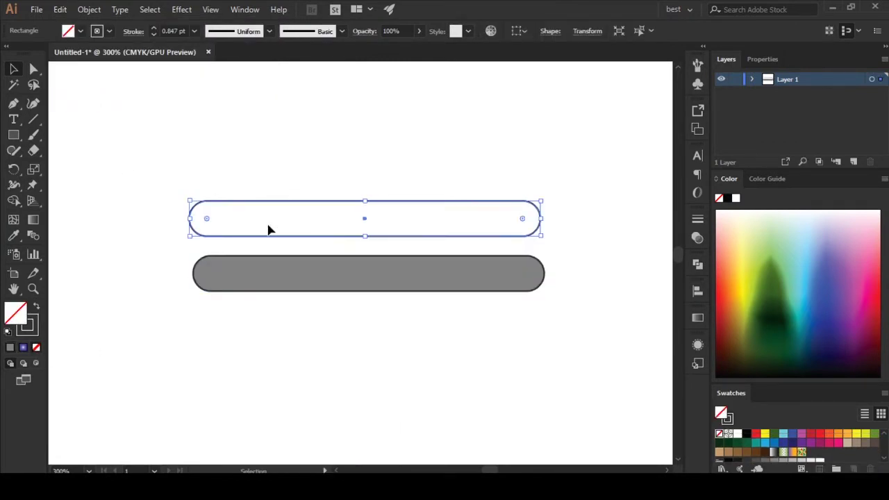
{"action": "key", "text": "ctrl+z"}
- Remove the gray bar's own outline stroke, leaving a plain gray fill
{"action": "left_click", "coordinate": [269, 228]}
{"action": "left_click", "coordinate": [247, 263]}
{"action": "left_click", "coordinate": [247, 220]}
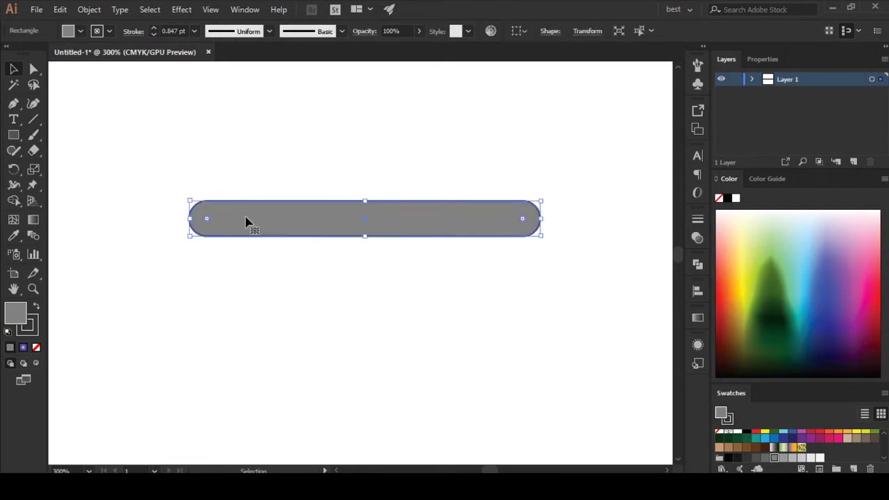
{"action": "key", "text": "v"}
{"action": "key", "text": "ctrl+shift+z"}
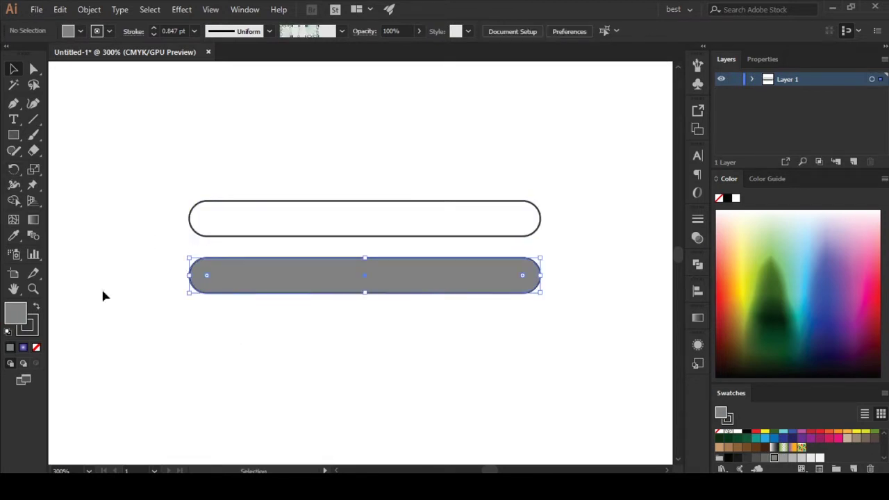
{"action": "key", "text": "ctrl+z"}
{"action": "key", "text": "ctrl+z"}
{"action": "key", "text": "ctrl+z"}
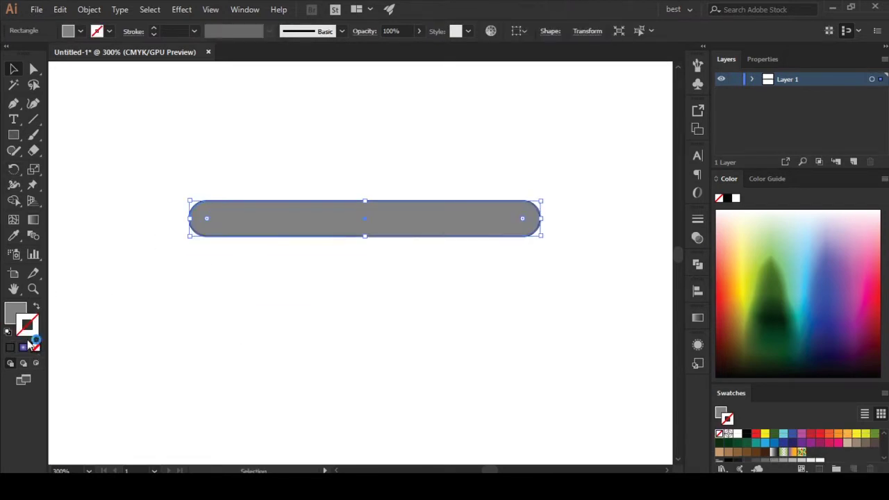
{"action": "key", "text": "ctrl+z"}
{"action": "key", "text": "ctrl+z"}
{"action": "key", "text": "ctrl+z"}
{"action": "key", "text": "ctrl+z"}
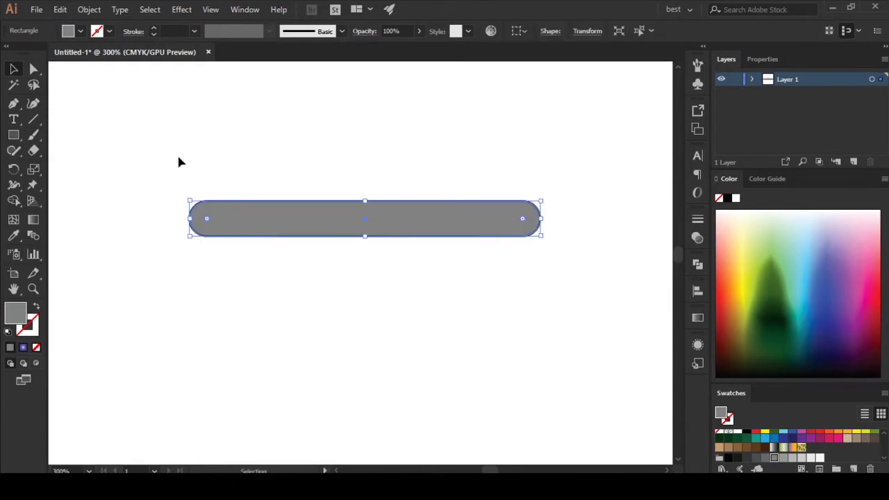
{"action": "key", "text": "ctrl+z"}
{"action": "key", "text": "ctrl+z"}
- Duplicate the bar upward, bring the copy to front and overlap the two bars
{"action": "left_click_drag", "start_coordinate": [303, 228], "coordinate": [303, 220]}
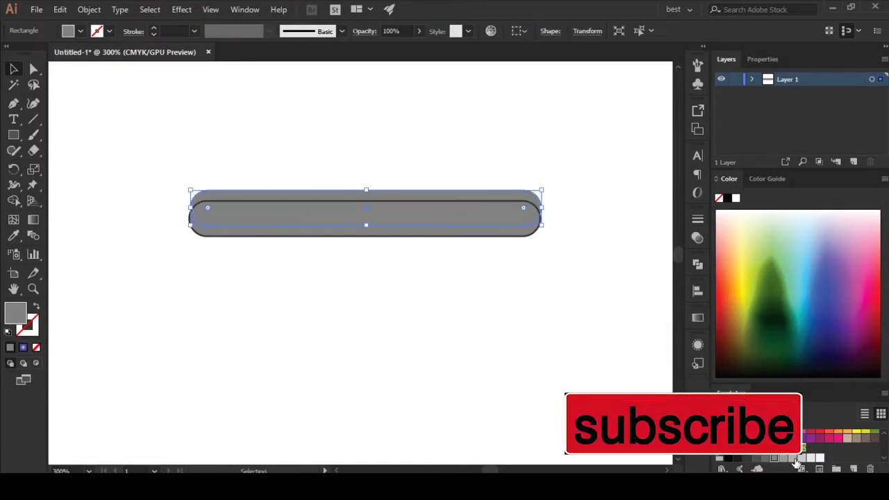
{"action": "right_click", "coordinate": [243, 212]}
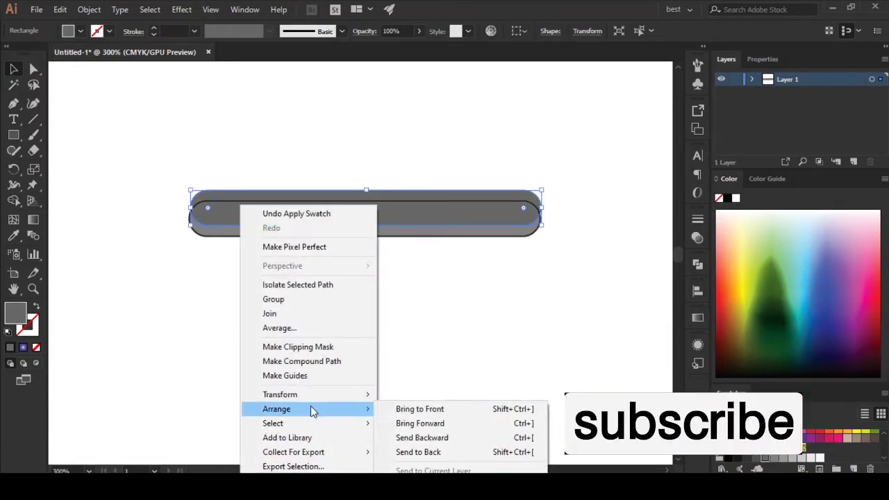
{"action": "left_click", "coordinate": [466, 408]}
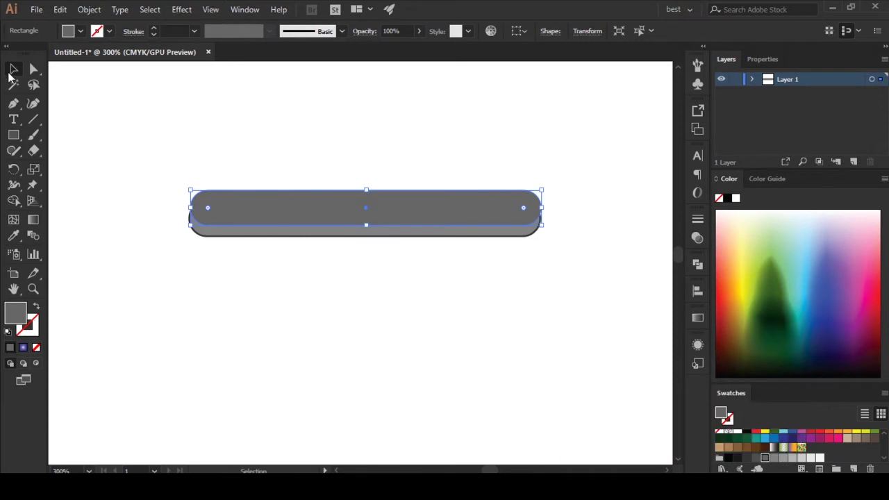
{"action": "left_click", "coordinate": [222, 235], "text": "shift"}
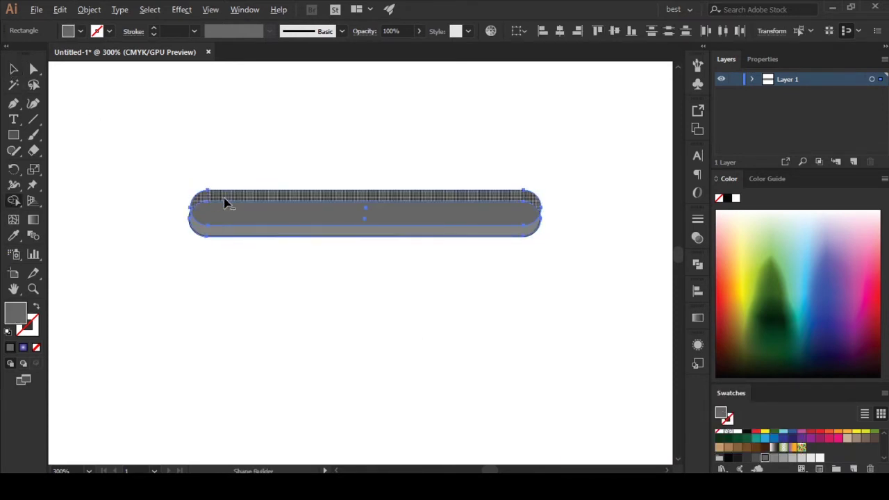
{"action": "left_click_drag", "start_coordinate": [223, 198], "coordinate": [224, 210]}
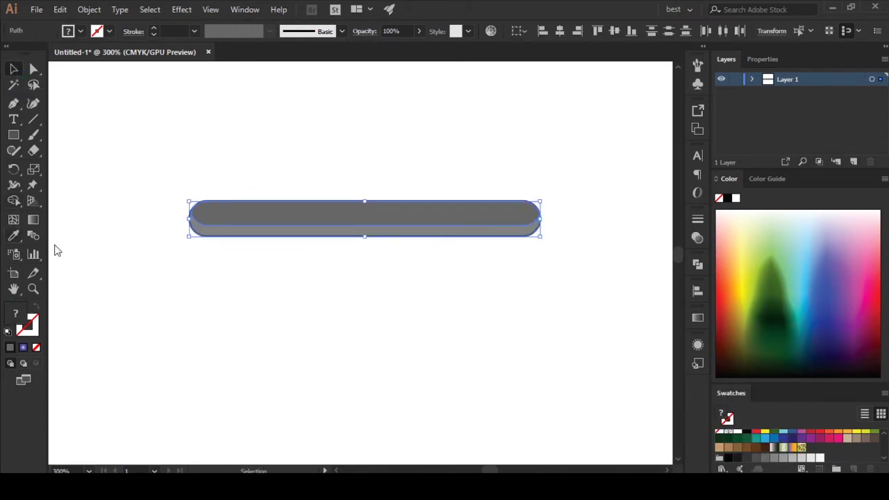
{"action": "key", "text": "ctrl+8"}
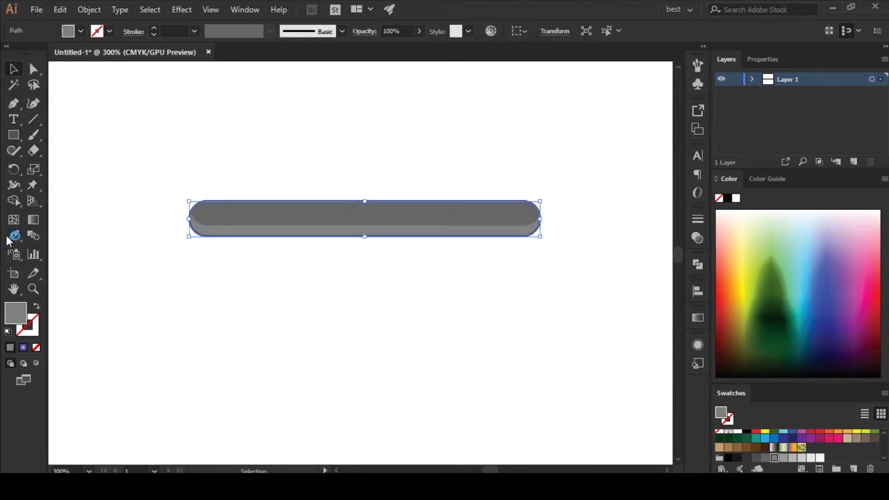
- Merge the overlapping top band with Shape Builder to form the lighter highlight
{"action": "left_click", "coordinate": [13, 236]}
{"action": "left_click", "coordinate": [236, 211]}
{"action": "key", "text": "v"}
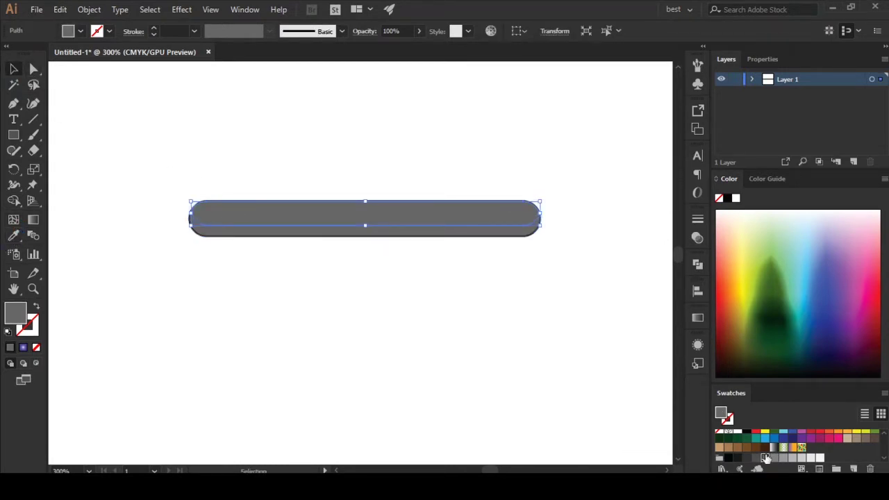
{"action": "key", "text": "ctrl+z"}
{"action": "key", "text": "ctrl+z"}
{"action": "key", "text": "ctrl+z"}
{"action": "left_click", "coordinate": [247, 228], "text": "shift"}
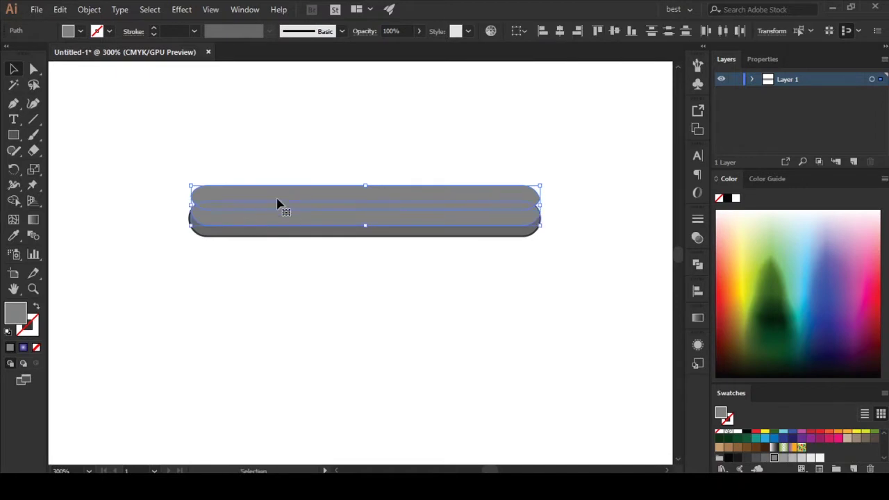
{"action": "left_click", "coordinate": [13, 201]}
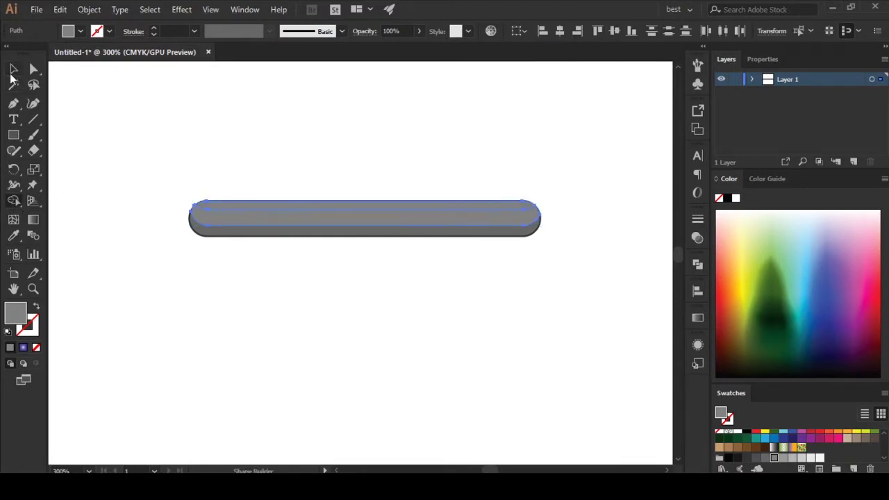
{"action": "left_click", "coordinate": [246, 221]}
{"action": "key", "text": "v"}
{"action": "left_click", "coordinate": [384, 356]}
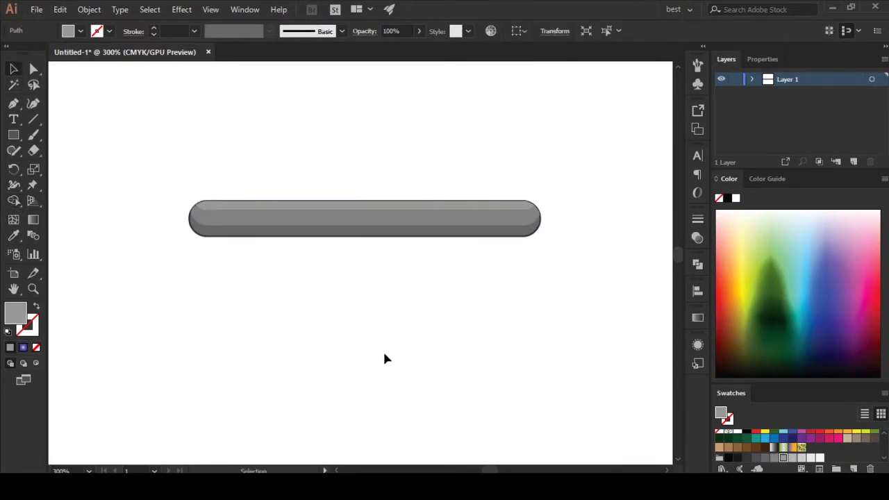
- Draw a tall narrow post down from the bar's left end and send it to the back
{"action": "scroll", "coordinate": [386, 354], "scroll_direction": "down", "scroll_amount": 2, "text": "alt"}
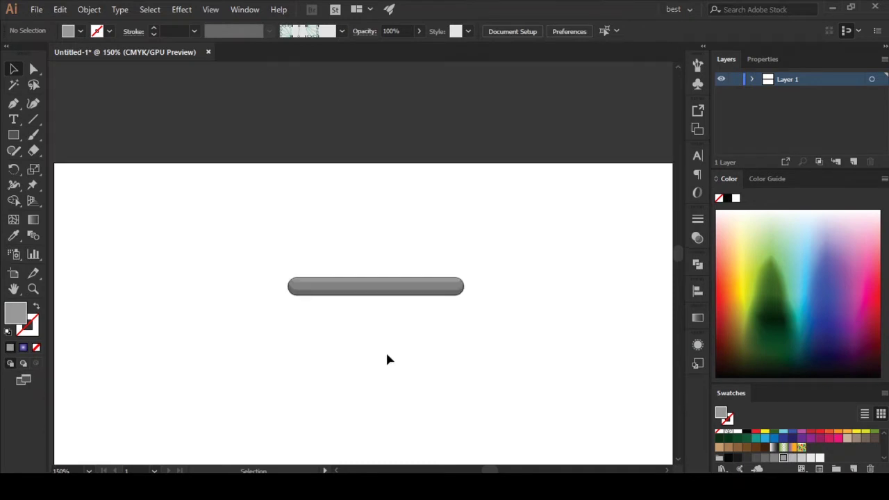
{"action": "scroll", "coordinate": [355, 394], "scroll_direction": "up", "scroll_amount": 1, "text": "alt"}
{"action": "left_click", "coordinate": [13, 136]}
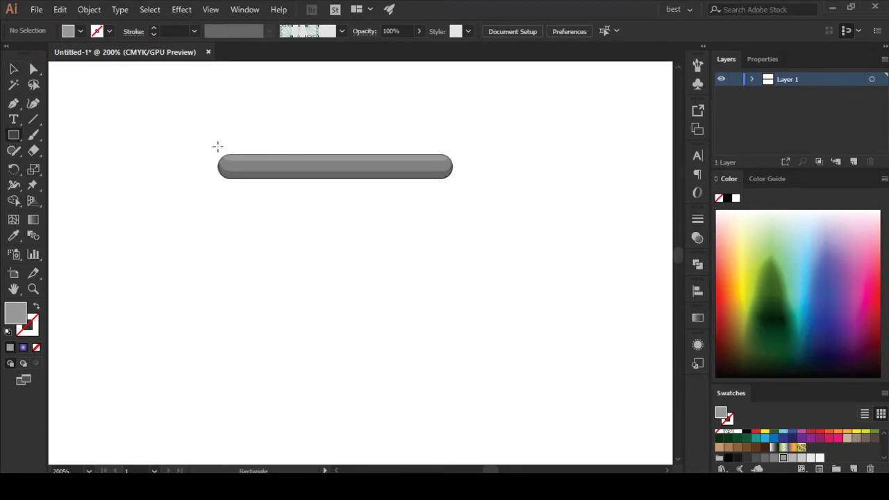
{"action": "mouse_move", "coordinate": [228, 141]}
{"action": "left_mouse_down"}
{"action": "mouse_move", "coordinate": [258, 390]}
{"action": "mouse_move", "coordinate": [252, 298]}
{"action": "left_mouse_up"}
{"action": "scroll", "coordinate": [378, 354], "scroll_direction": "down", "scroll_amount": 1, "text": "alt"}
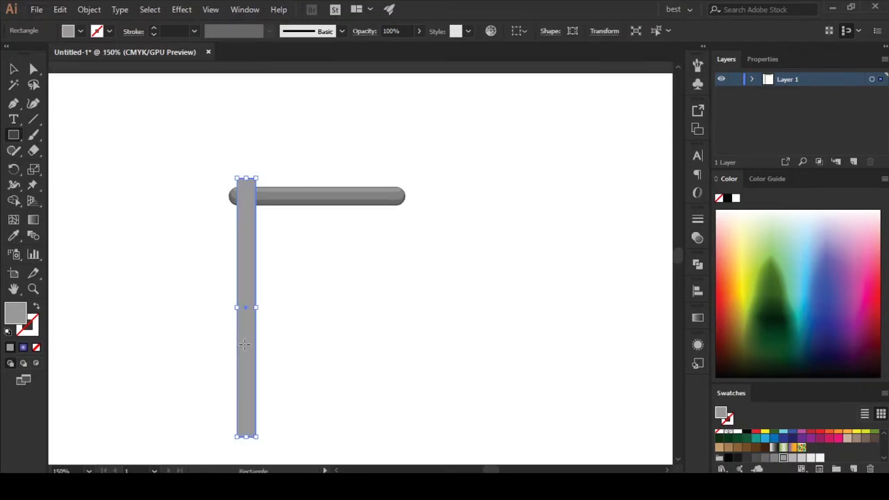
{"action": "right_click", "coordinate": [243, 346]}
{"action": "mouse_move", "coordinate": [332, 283]}
{"action": "left_click", "coordinate": [422, 320]}
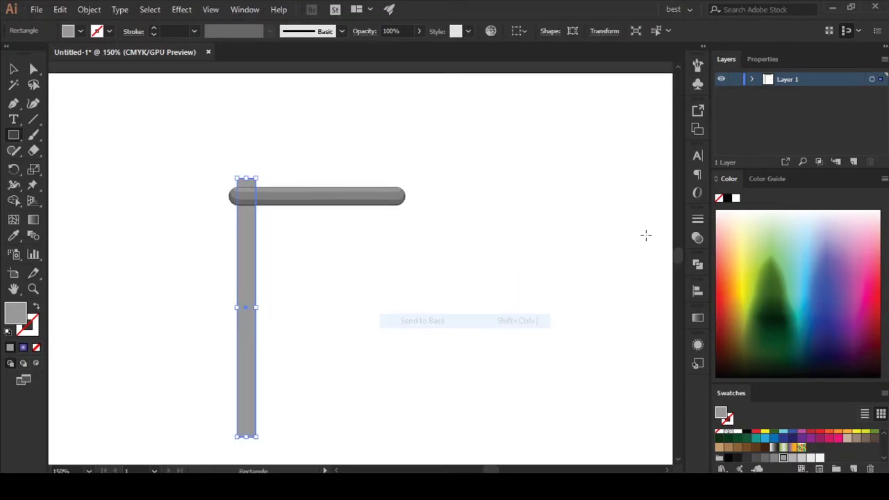
- Eyedropper the horizontal bar's lighter gray fill onto the vertical post
{"action": "key", "text": "v"}
{"action": "left_click", "coordinate": [13, 236]}
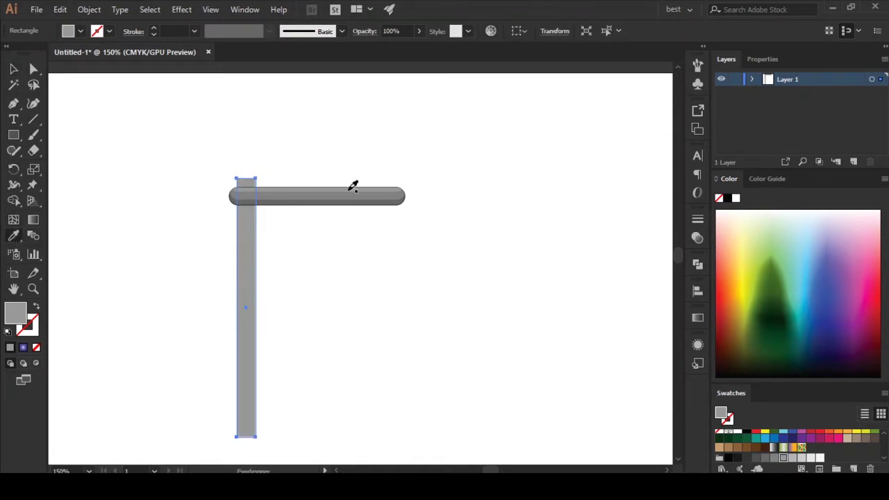
{"action": "left_click", "coordinate": [299, 197]}
{"action": "left_click", "coordinate": [193, 277]}
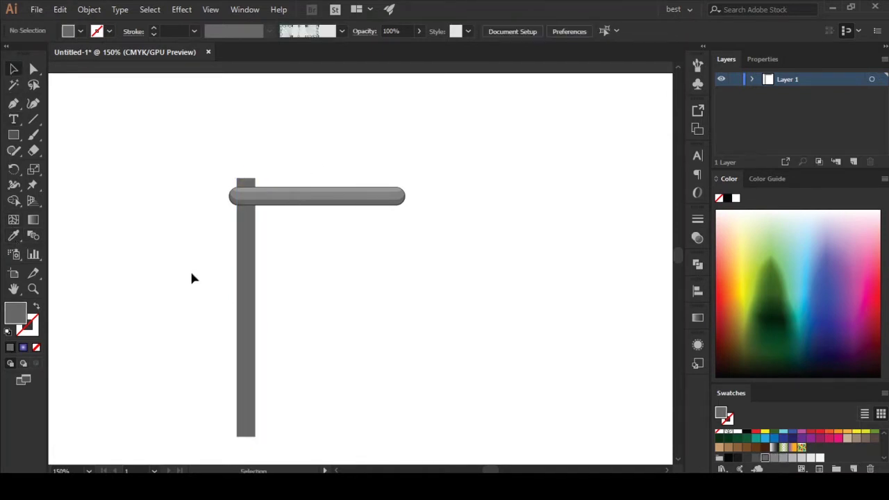
{"action": "left_click", "coordinate": [246, 365]}
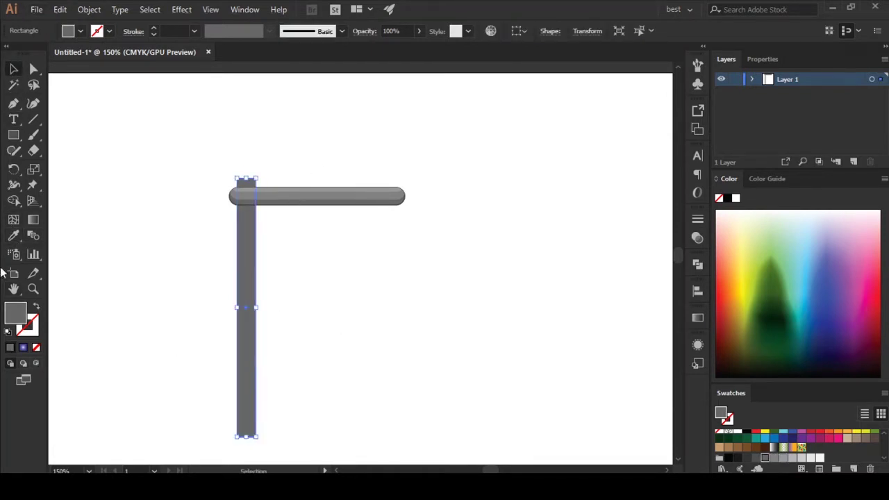
{"action": "left_click", "coordinate": [13, 236]}
{"action": "left_click", "coordinate": [272, 189]}
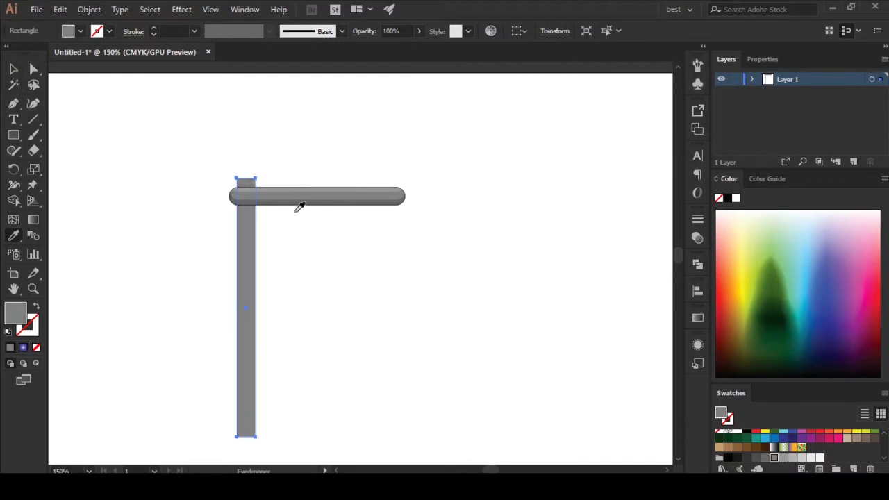
{"action": "key", "text": "v"}
{"action": "left_click", "coordinate": [188, 327]}
- Give the vertical post a thin 1 pt dark outline
{"action": "scroll", "coordinate": [247, 313], "scroll_direction": "up", "scroll_amount": 2}
{"action": "left_click_drag", "start_coordinate": [341, 306], "coordinate": [352, 438]}
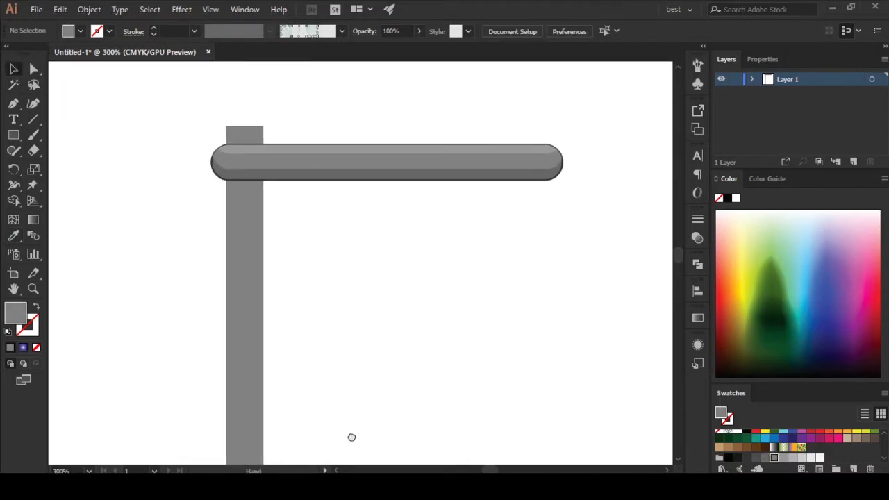
{"action": "left_click", "coordinate": [257, 301]}
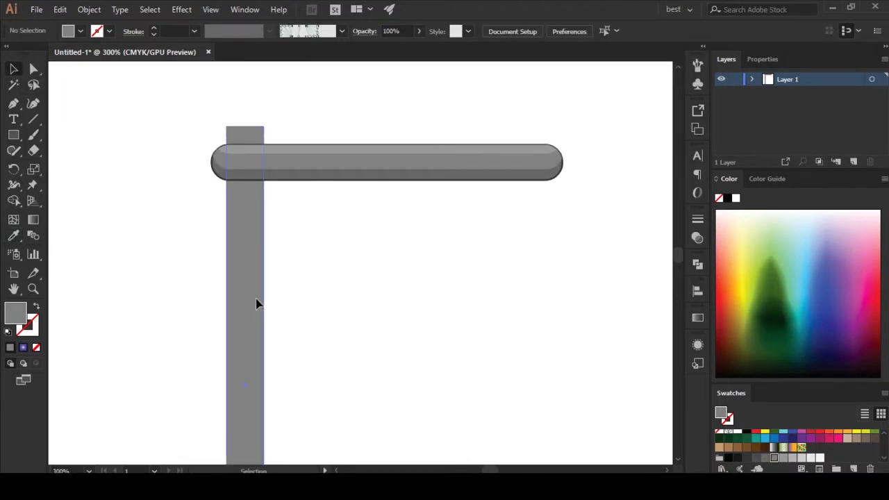
{"action": "scroll", "coordinate": [750, 450], "scroll_direction": "down", "scroll_amount": 1}
{"action": "left_click", "coordinate": [746, 445]}
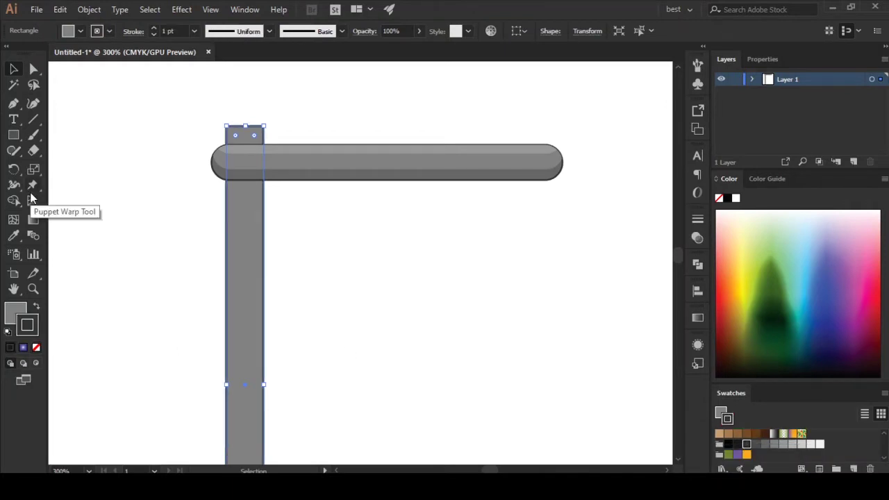
- Select the post and bar together and hide selection edges to preview their outlines
{"action": "key", "text": "ctrl+shift+a"}
{"action": "key", "text": "ctrl+a"}
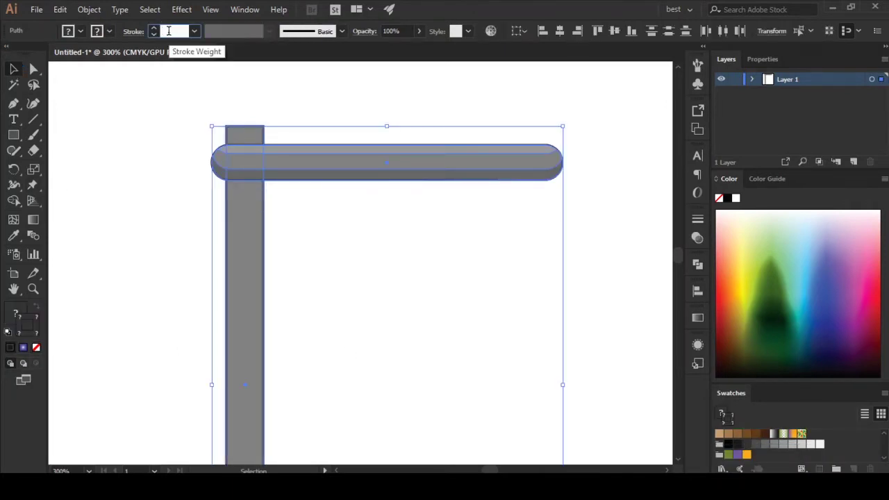
{"action": "left_click", "coordinate": [149, 128]}
{"action": "left_click_drag", "start_coordinate": [292, 104], "coordinate": [182, 250]}
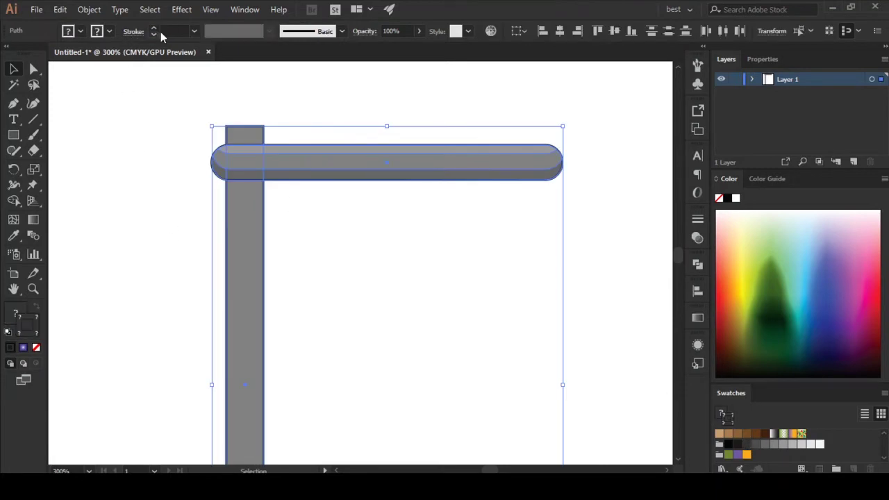
{"action": "key", "text": "ctrl+h"}
{"action": "left_click", "coordinate": [138, 91]}
{"action": "left_click", "coordinate": [285, 155]}
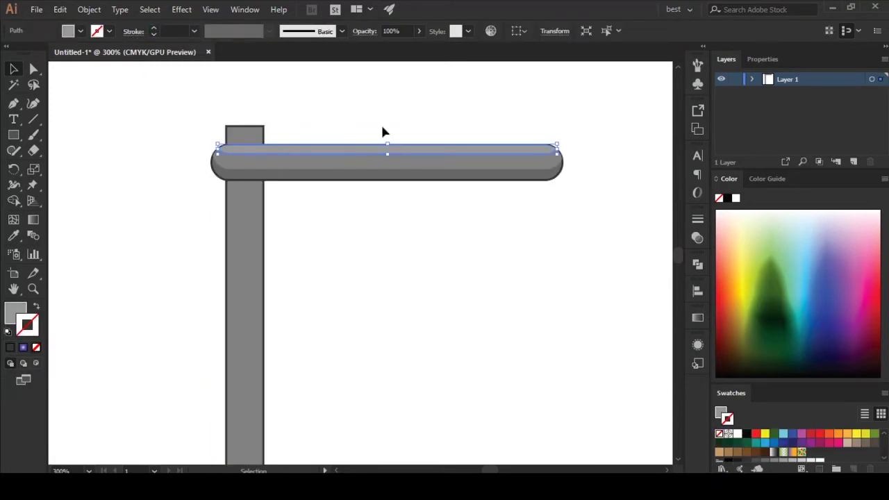
{"action": "left_click", "coordinate": [531, 190]}
- Bring the horizontal bar in front of the post and sketch a rectangle across the post below it
{"action": "left_click", "coordinate": [562, 175]}
{"action": "right_click", "coordinate": [565, 174]}
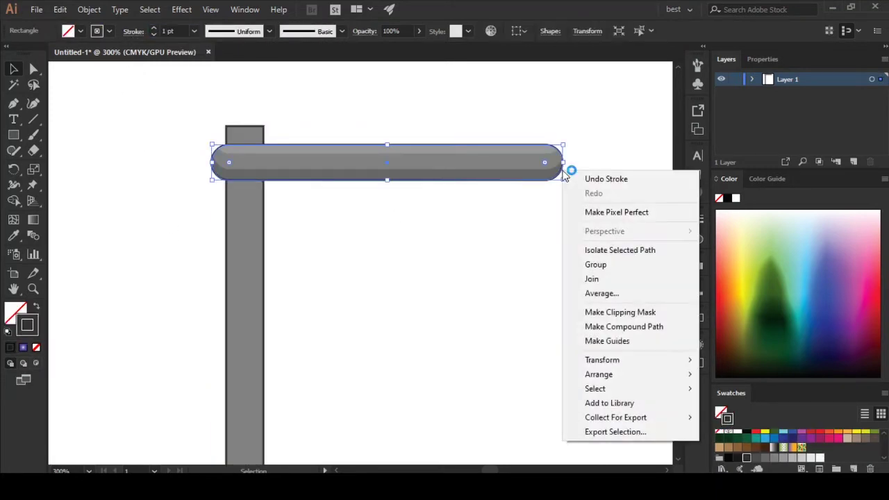
{"action": "left_click", "coordinate": [761, 373]}
{"action": "left_click", "coordinate": [401, 260]}
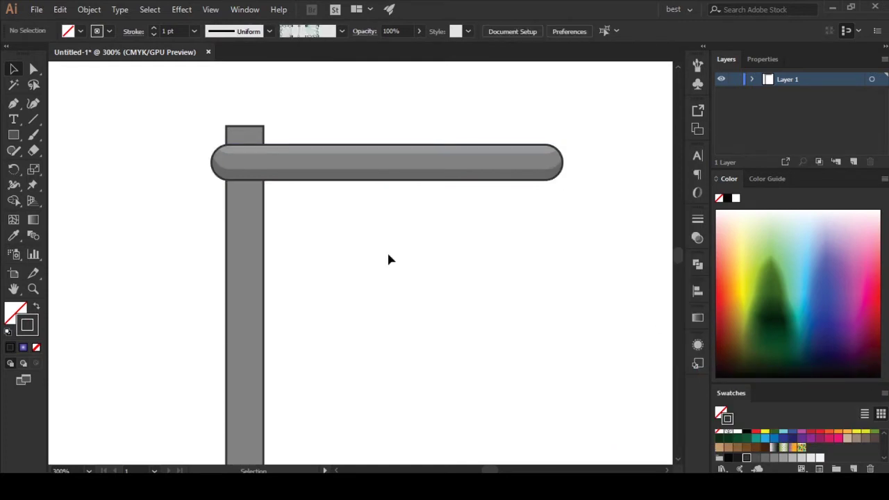
{"action": "scroll", "coordinate": [396, 257], "scroll_direction": "down", "scroll_amount": 1}
{"action": "mouse_move", "coordinate": [396, 258]}
{"action": "left_mouse_down"}
{"action": "mouse_move", "coordinate": [386, 229]}
{"action": "mouse_move", "coordinate": [314, 243]}
{"action": "mouse_move", "coordinate": [343, 359]}
{"action": "left_mouse_up"}
{"action": "scroll", "coordinate": [291, 243], "scroll_direction": "up", "scroll_amount": 2}
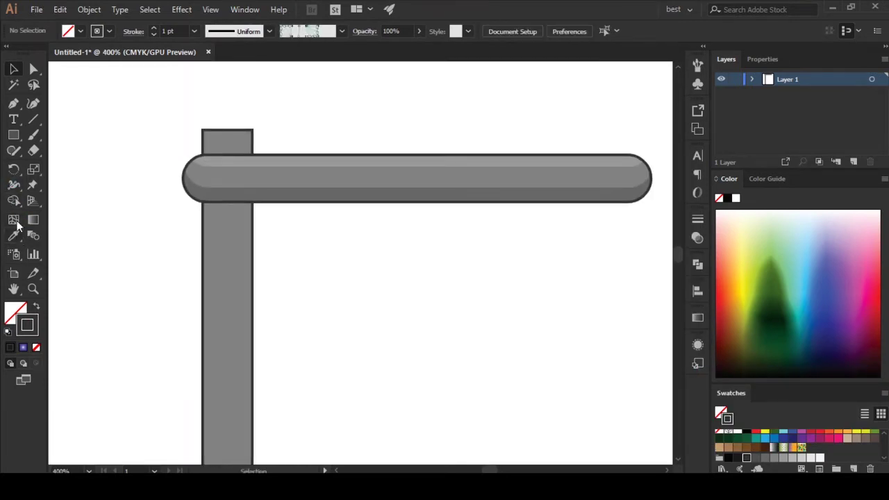
{"action": "left_click", "coordinate": [16, 141]}
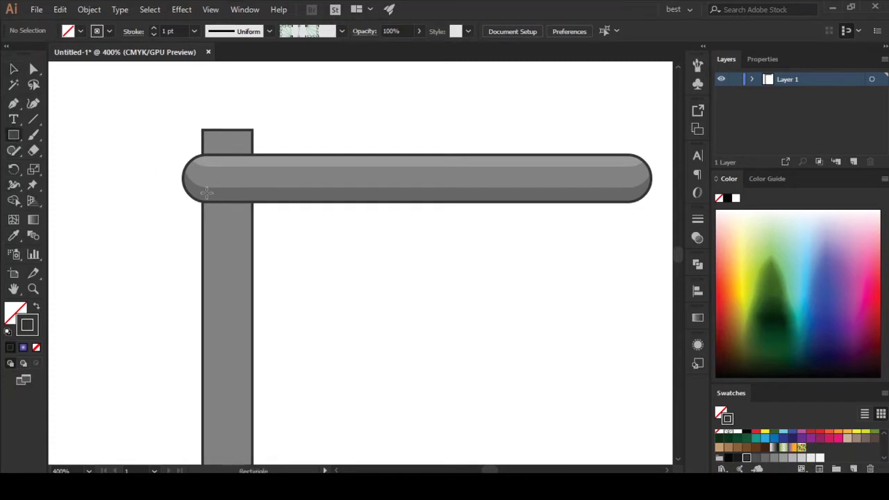
{"action": "mouse_move", "coordinate": [234, 219]}
{"action": "left_mouse_down"}
{"action": "mouse_move", "coordinate": [283, 222]}
{"action": "mouse_move", "coordinate": [276, 222]}
{"action": "left_mouse_up"}
- Make the new rectangle dark with no outline and stack it just over the post
{"action": "left_click", "coordinate": [36, 306]}
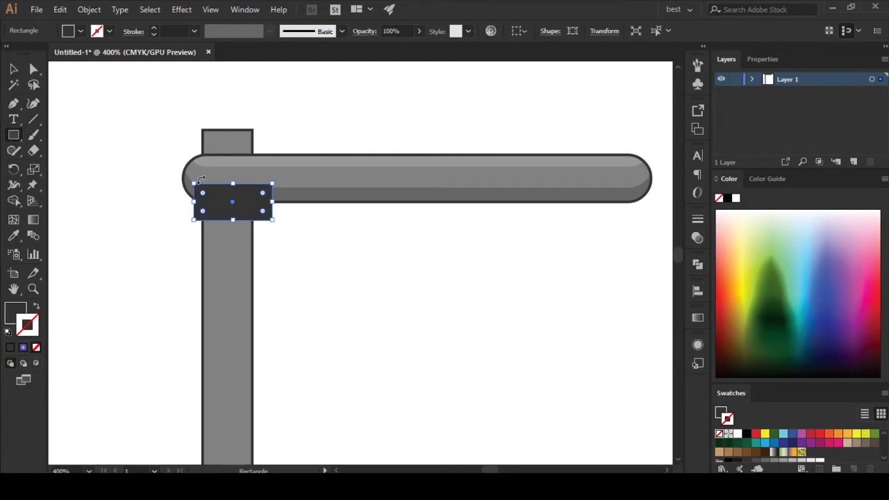
{"action": "right_click", "coordinate": [209, 206]}
{"action": "key", "text": "v"}
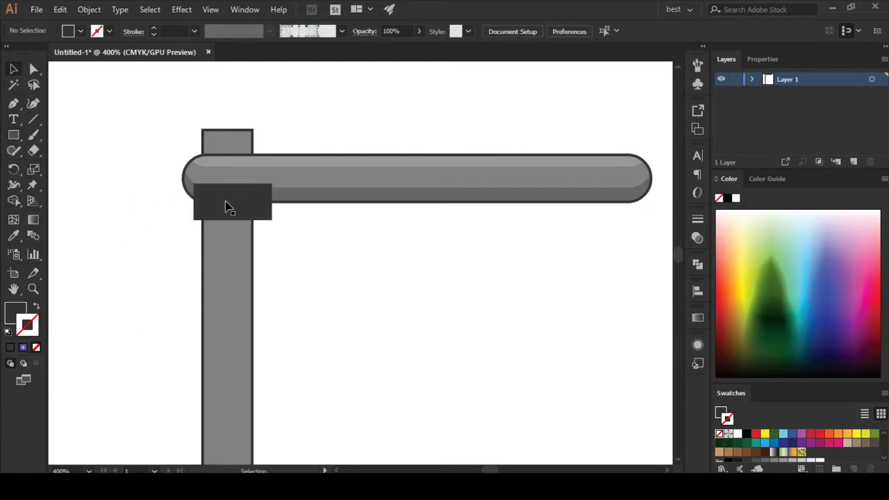
{"action": "left_click", "coordinate": [225, 203]}
{"action": "key", "text": "ctrl+bracketleft"}
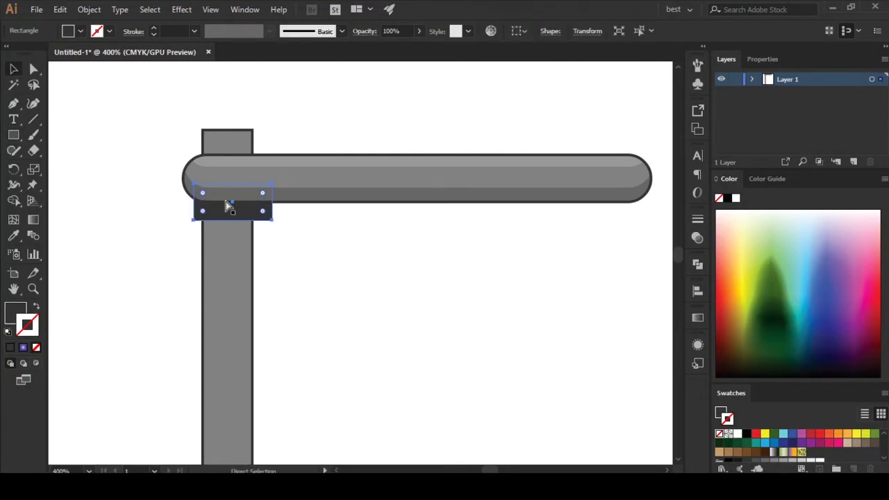
{"action": "key", "text": "ctrl+bracketright"}
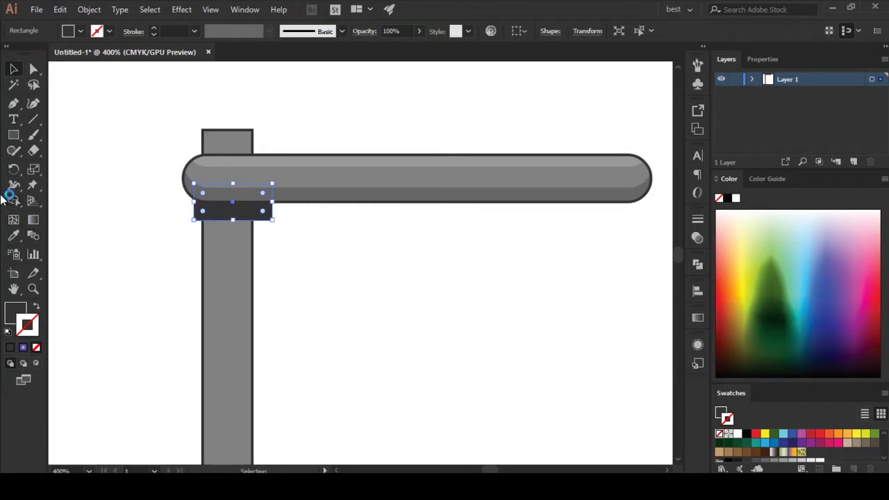
{"action": "left_click_drag", "start_coordinate": [220, 259], "coordinate": [220, 261]}
- Trim the dark band's overhang on both sides to the post's width with Shape Builder
{"action": "key", "text": "shift+m"}
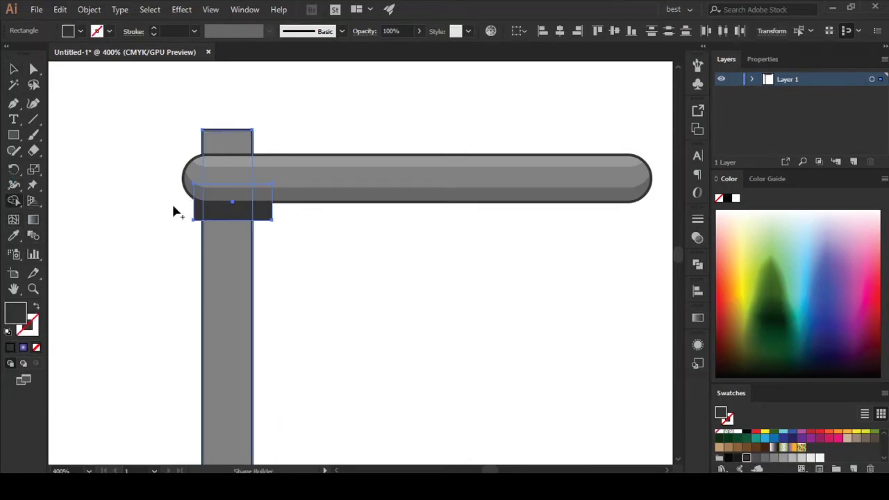
{"action": "left_click", "coordinate": [198, 217], "text": "alt"}
{"action": "left_click", "coordinate": [270, 211], "text": "alt"}
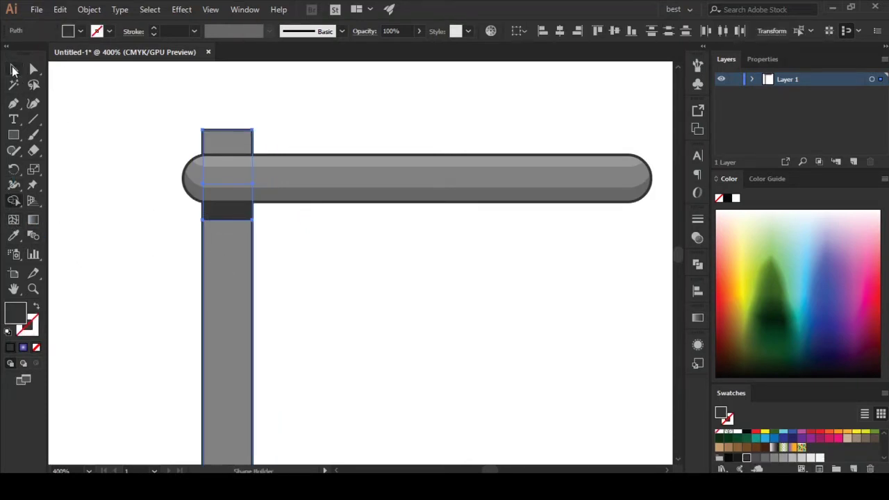
{"action": "key", "text": "v"}
{"action": "left_click", "coordinate": [215, 212]}
- Set the dark band's opacity to 69% and start a wide base rectangle at the post's foot
{"action": "scroll", "coordinate": [145, 275], "scroll_direction": "down", "scroll_amount": 2, "text": "alt"}
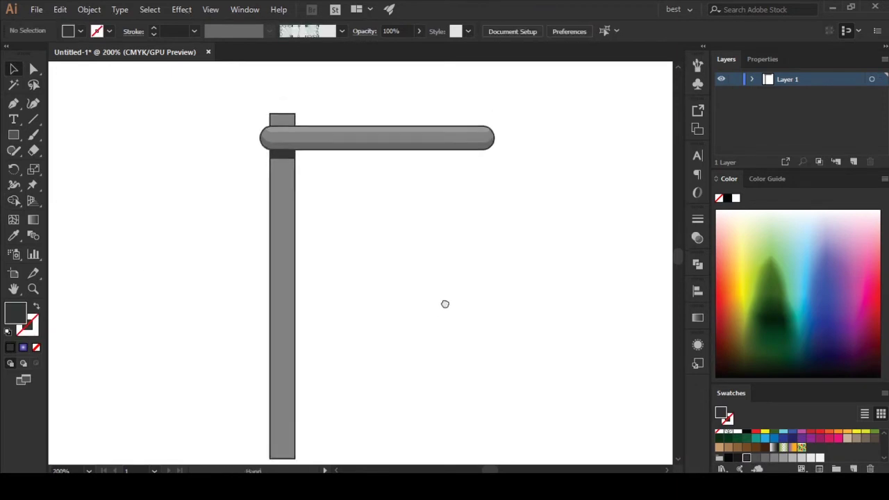
{"action": "left_click", "coordinate": [419, 31]}
{"action": "left_click_drag", "start_coordinate": [423, 43], "coordinate": [393, 43]}
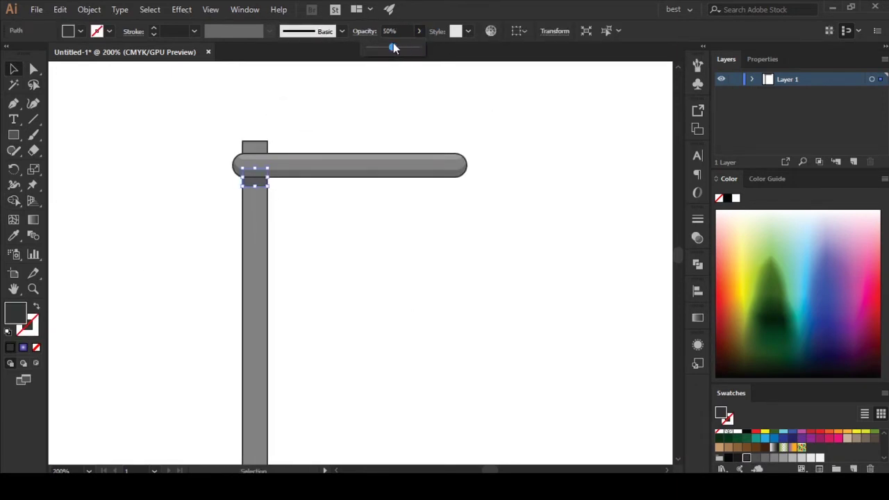
{"action": "left_click", "coordinate": [350, 309]}
{"action": "mouse_move", "coordinate": [350, 309]}
{"action": "left_mouse_down"}
{"action": "mouse_move", "coordinate": [347, 262]}
{"action": "mouse_move", "coordinate": [338, 260]}
{"action": "left_mouse_up"}
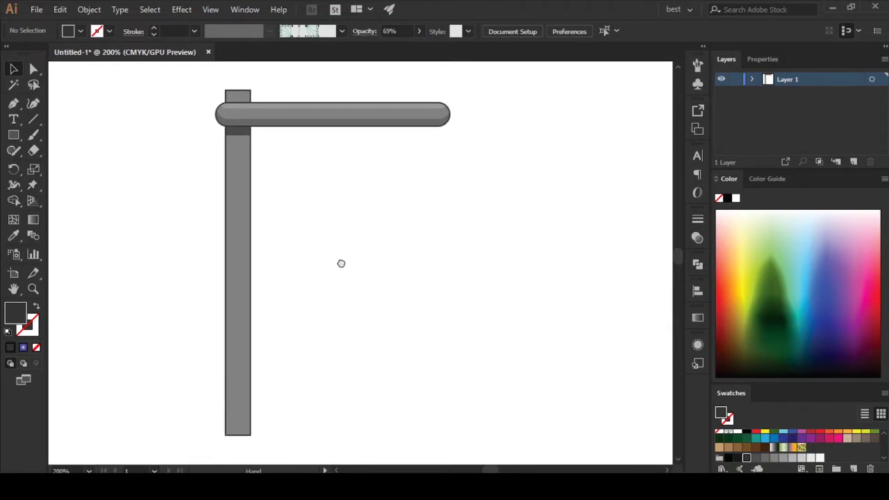
{"action": "left_click", "coordinate": [16, 136]}
{"action": "left_click_drag", "start_coordinate": [217, 404], "coordinate": [463, 440]}
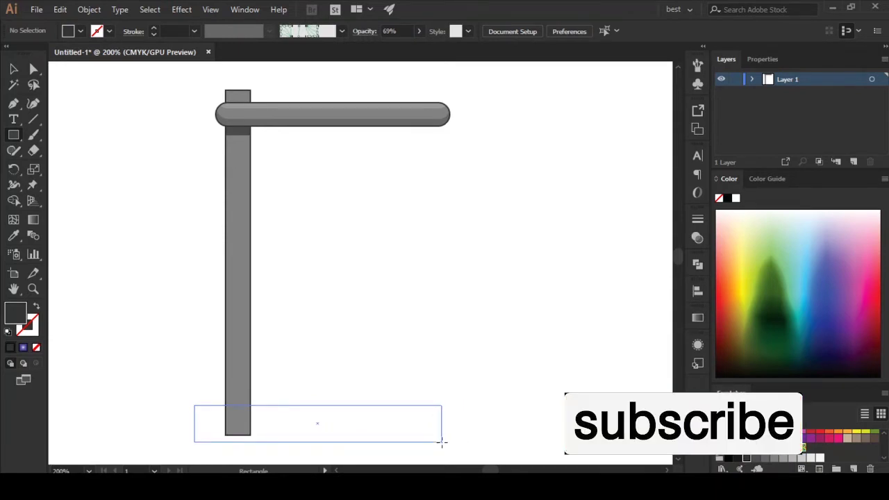
- Finish sizing the base rectangle and round its top-left and top-right corners
{"action": "left_click_drag", "start_coordinate": [462, 440], "coordinate": [440, 441]}
{"action": "key", "text": "q"}
{"action": "left_click", "coordinate": [209, 422]}
{"action": "key", "text": "a"}
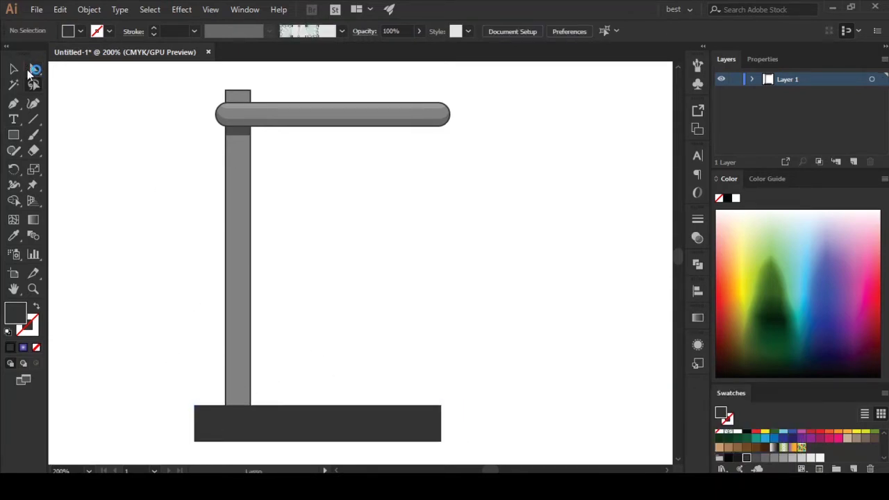
{"action": "left_click", "coordinate": [205, 419]}
{"action": "left_click_drag", "start_coordinate": [204, 419], "coordinate": [236, 442]}
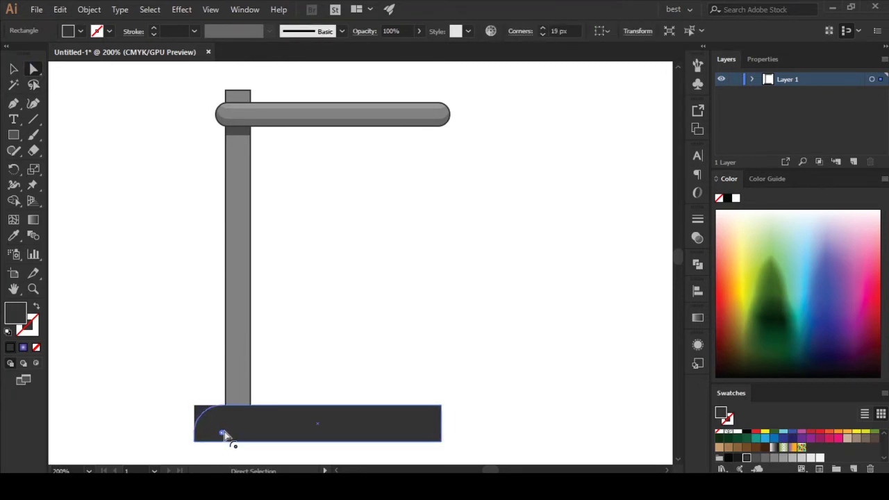
{"action": "left_click_drag", "start_coordinate": [431, 432], "coordinate": [411, 457]}
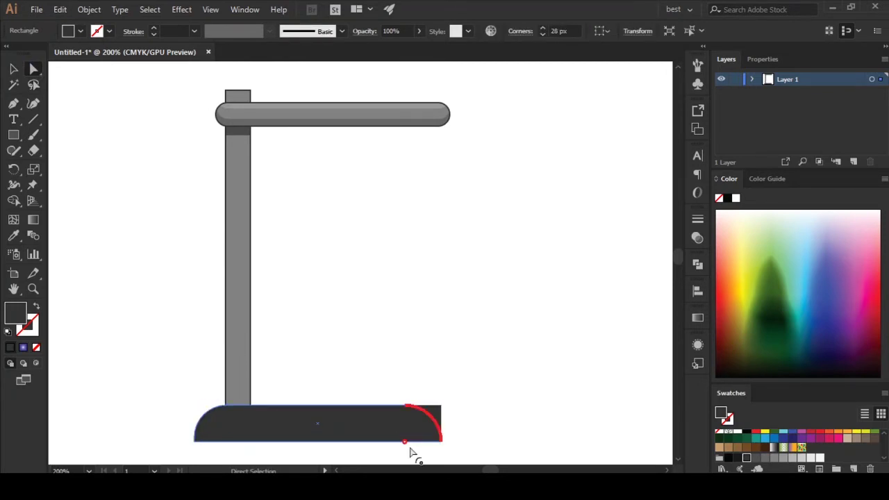
{"action": "key", "text": "v"}
{"action": "left_click", "coordinate": [371, 396]}
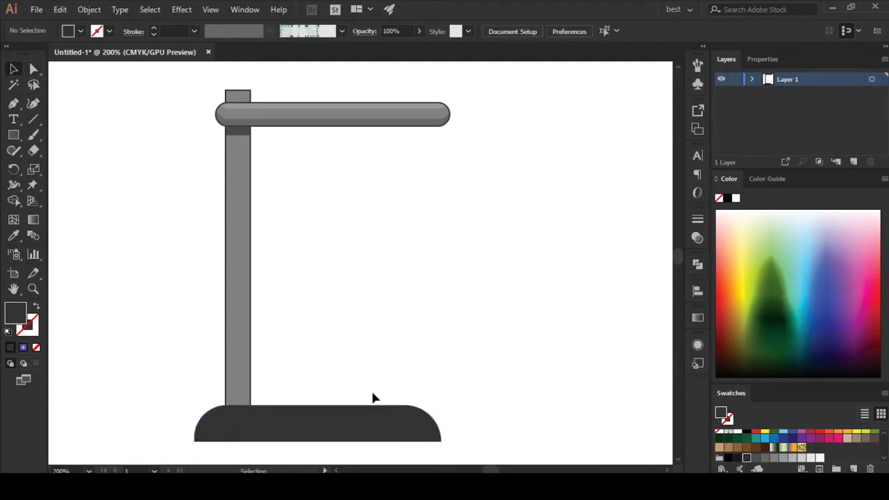
- Shorten the base and give it the post's grey fill and outline via Eyedropper
{"action": "left_click_drag", "start_coordinate": [381, 355], "coordinate": [368, 347]}
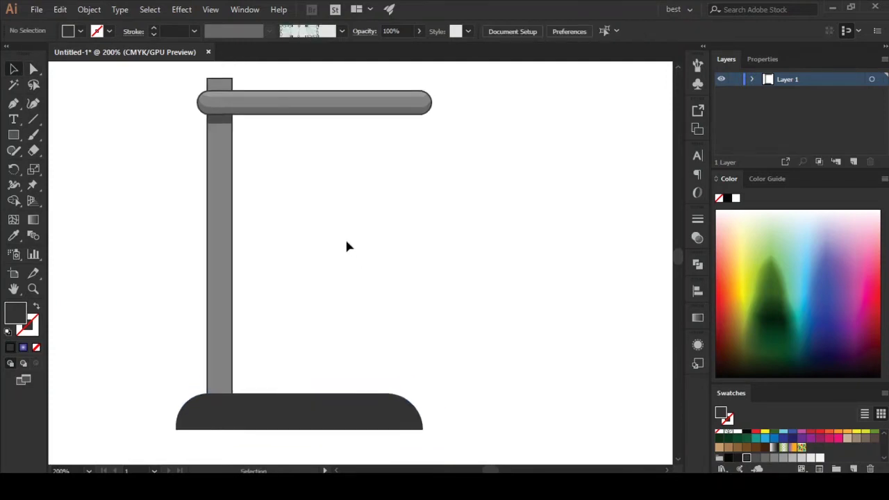
{"action": "left_click", "coordinate": [268, 419]}
{"action": "left_click_drag", "start_coordinate": [300, 394], "coordinate": [300, 402]}
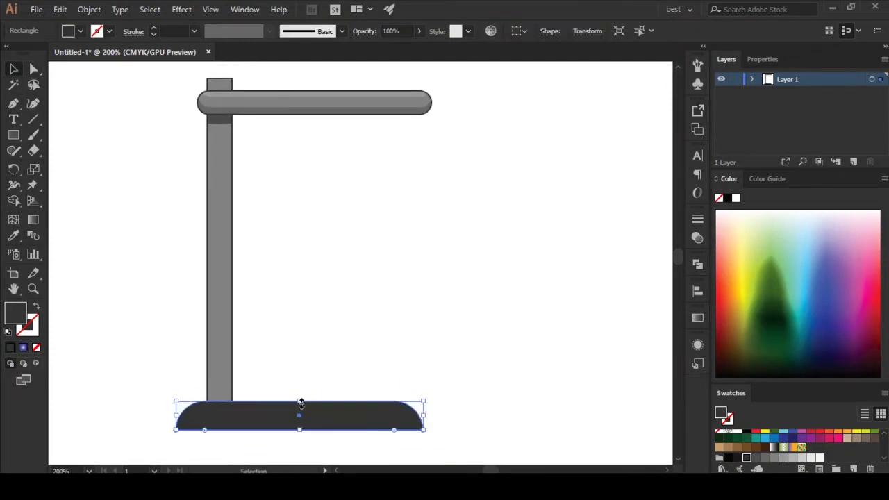
{"action": "left_click", "coordinate": [21, 236]}
{"action": "left_click", "coordinate": [215, 305]}
{"action": "key", "text": "v"}
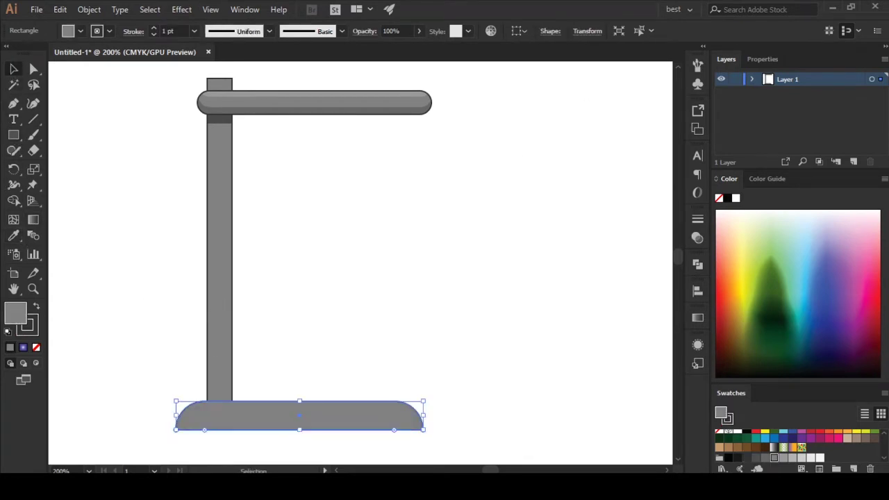
{"action": "left_click", "coordinate": [474, 425]}
{"action": "left_click_drag", "start_coordinate": [594, 369], "coordinate": [601, 337]}
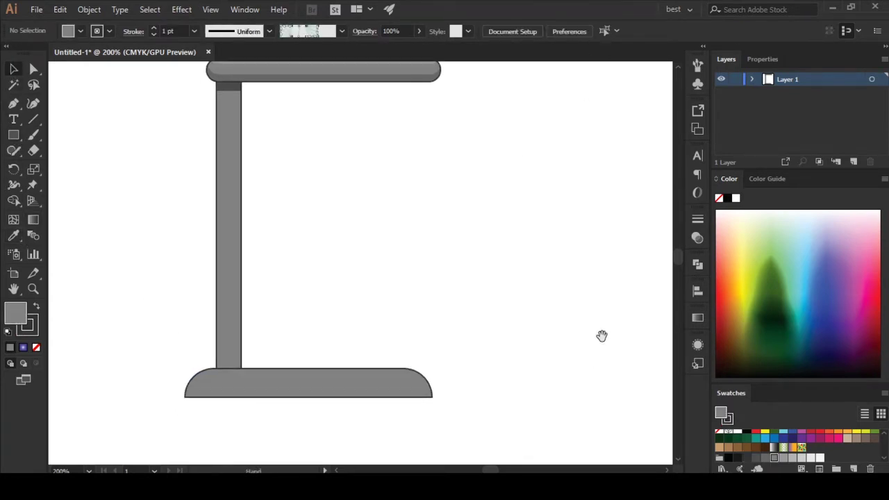
{"action": "left_click", "coordinate": [13, 103]}
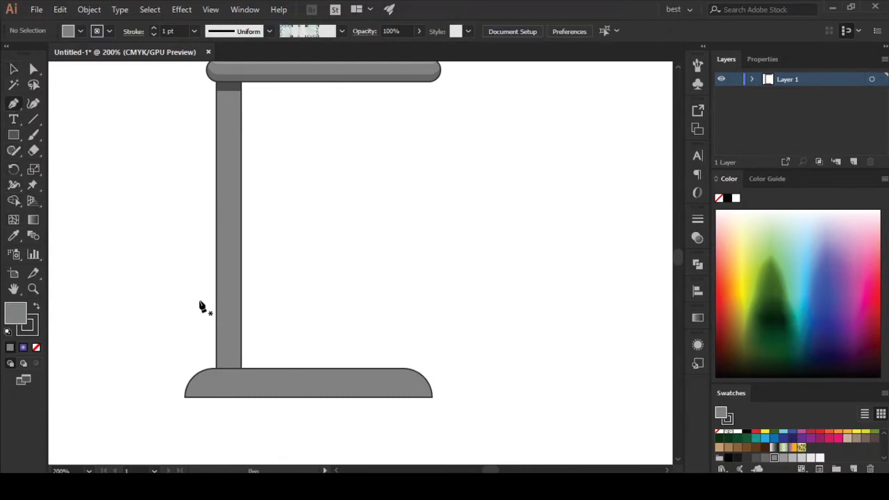
- Draw a four-point shape over the pole's lower end and fill it dark grey
{"action": "left_click", "coordinate": [198, 287]}
{"action": "left_click", "coordinate": [254, 337]}
{"action": "left_click", "coordinate": [246, 384]}
{"action": "left_click", "coordinate": [202, 386]}
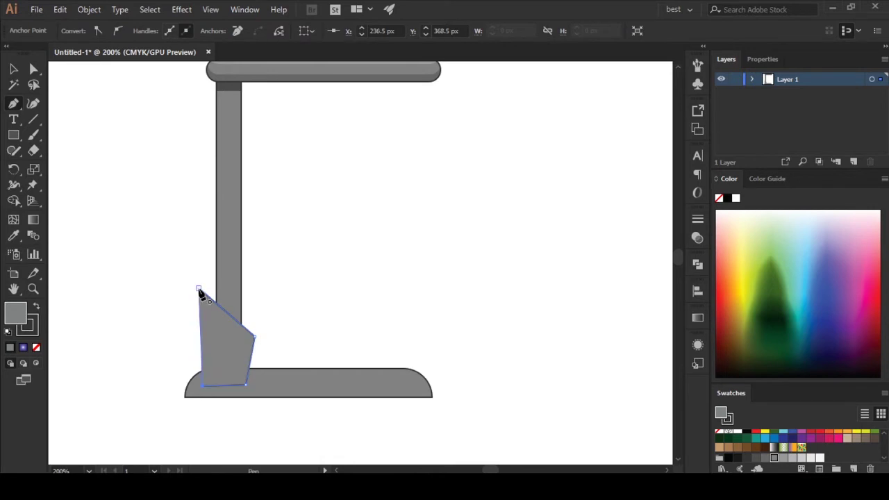
{"action": "left_click", "coordinate": [198, 287]}
{"action": "left_click", "coordinate": [13, 235]}
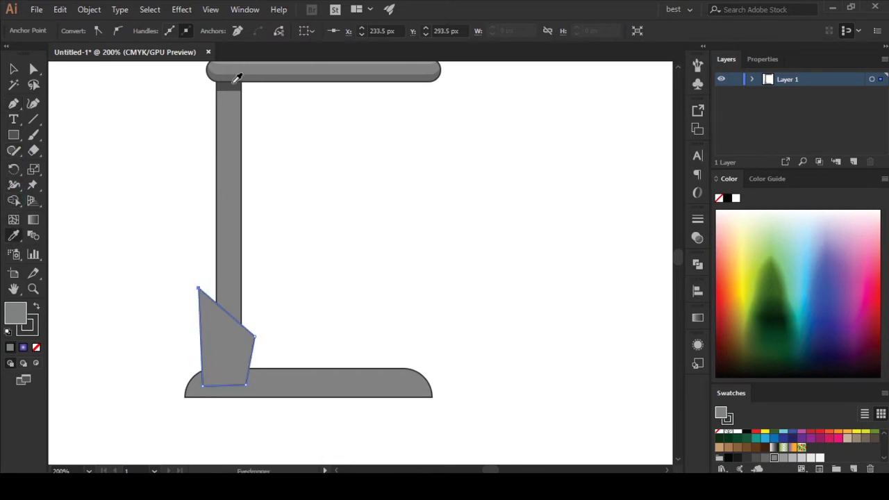
{"action": "left_click", "coordinate": [233, 82]}
{"action": "left_click", "coordinate": [35, 308]}
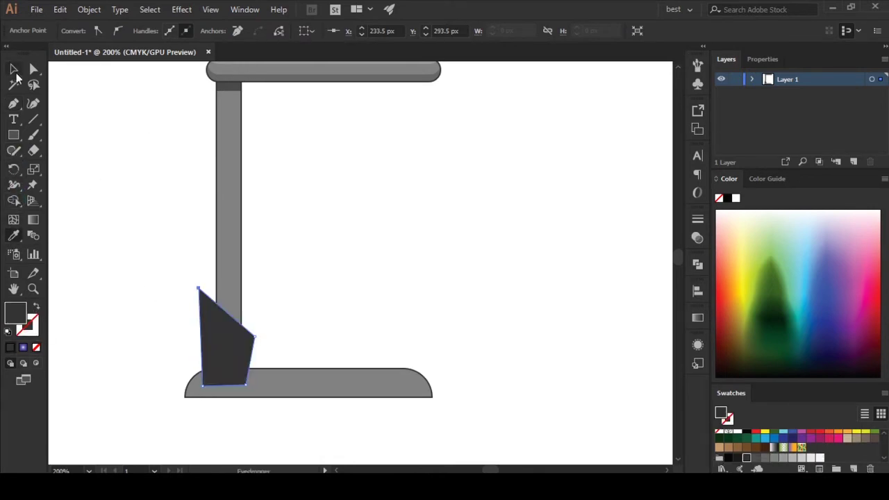
- Trim away the dark shape's part left of the pole with Shape Builder
{"action": "key", "text": "v"}
{"action": "left_click_drag", "start_coordinate": [242, 314], "coordinate": [2, 167]}
{"action": "left_click", "coordinate": [13, 200]}
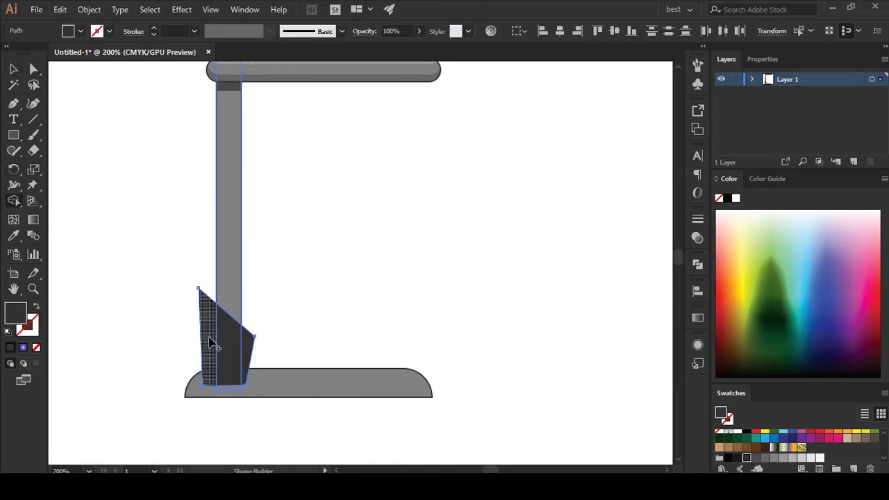
{"action": "left_click", "coordinate": [208, 340], "text": "alt"}
{"action": "left_click", "coordinate": [13, 68]}
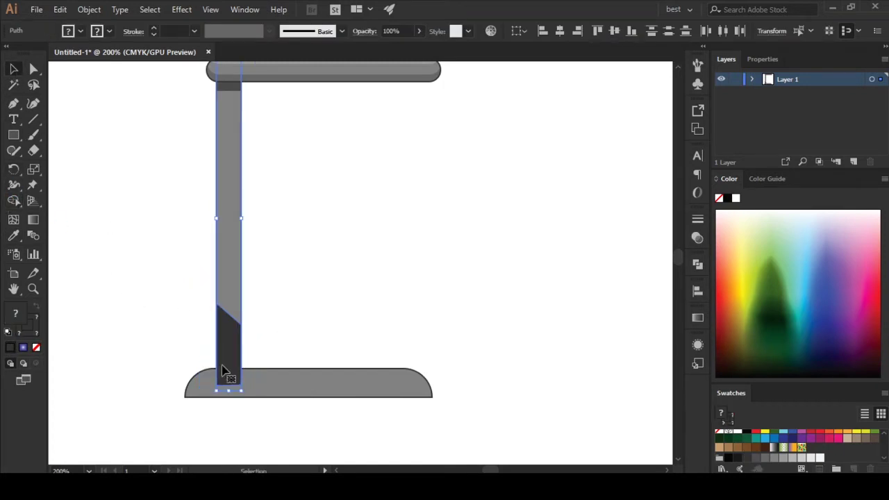
- Select the dark shading pieces at the pole's top and bottom and check their opacity
{"action": "left_click", "coordinate": [220, 363]}
{"action": "key", "text": "a"}
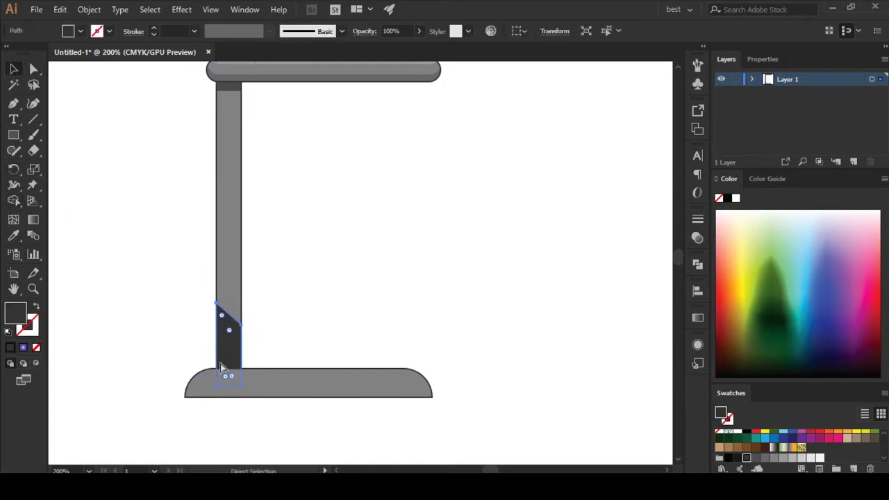
{"action": "key", "text": "v"}
{"action": "left_click", "coordinate": [222, 90]}
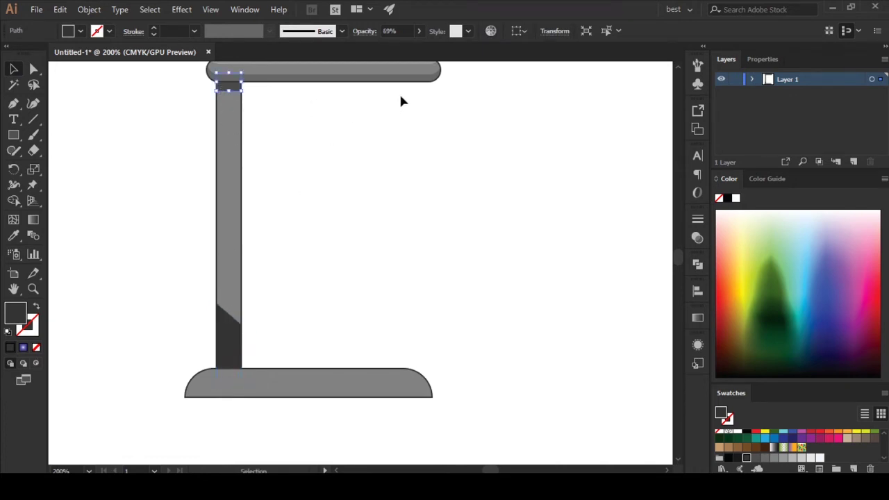
{"action": "left_click", "coordinate": [236, 328]}
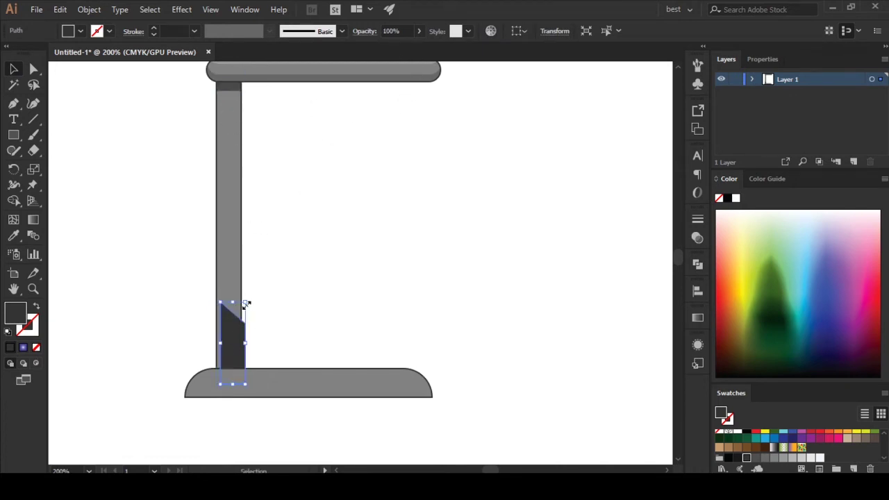
{"action": "left_click", "coordinate": [412, 37]}
{"action": "left_click", "coordinate": [182, 78]}
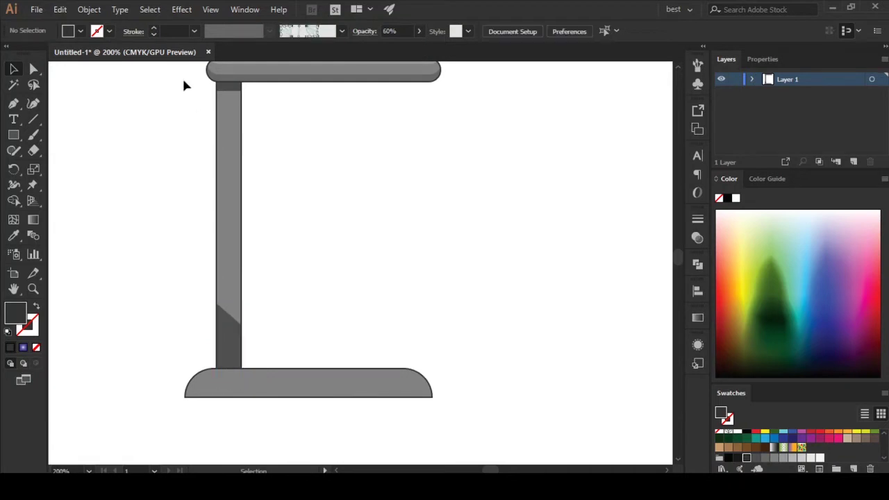
- Set the small piece at the pole's top to 60% opacity
{"action": "left_click", "coordinate": [230, 84]}
{"action": "left_click", "coordinate": [392, 31]}
{"action": "type", "text": "60"}
{"action": "key", "text": "Return"}
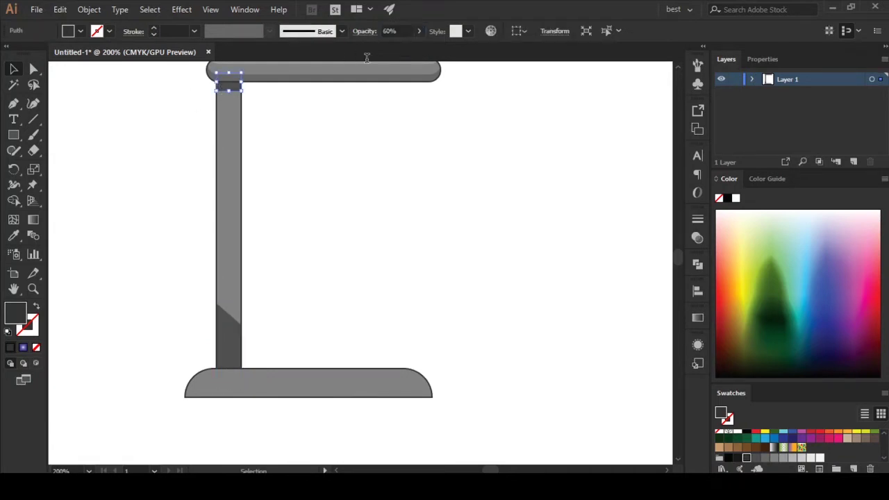
{"action": "left_click", "coordinate": [355, 260]}
{"action": "left_click_drag", "start_coordinate": [355, 259], "coordinate": [362, 288]}
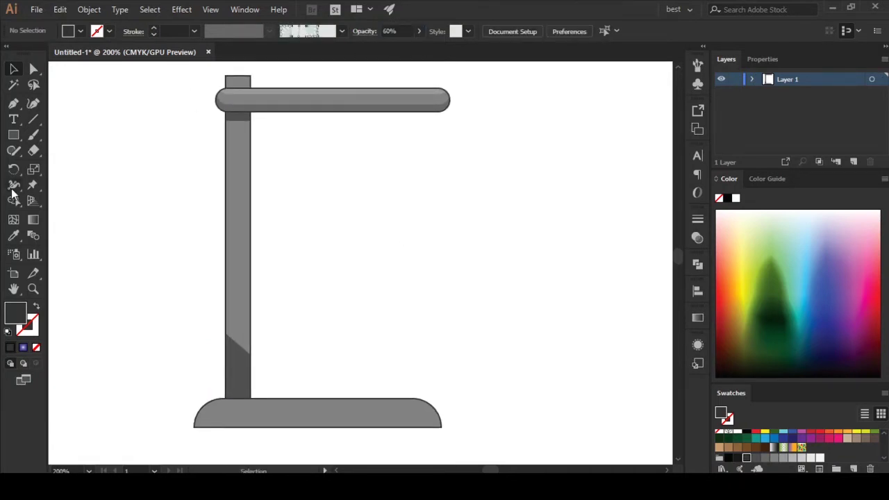
{"action": "scroll", "coordinate": [256, 414], "scroll_direction": "down", "scroll_amount": 3}
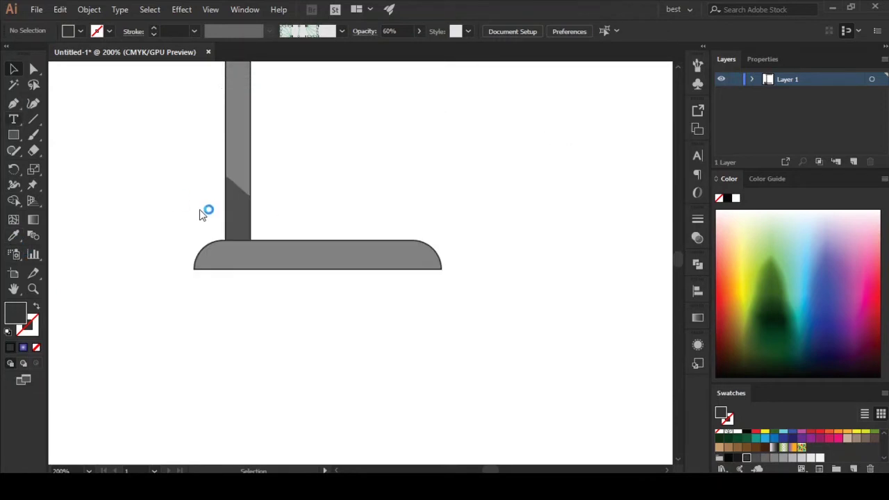
- Pen-draw a curved dark shape over the left end of the stand's base
{"action": "key", "text": "p"}
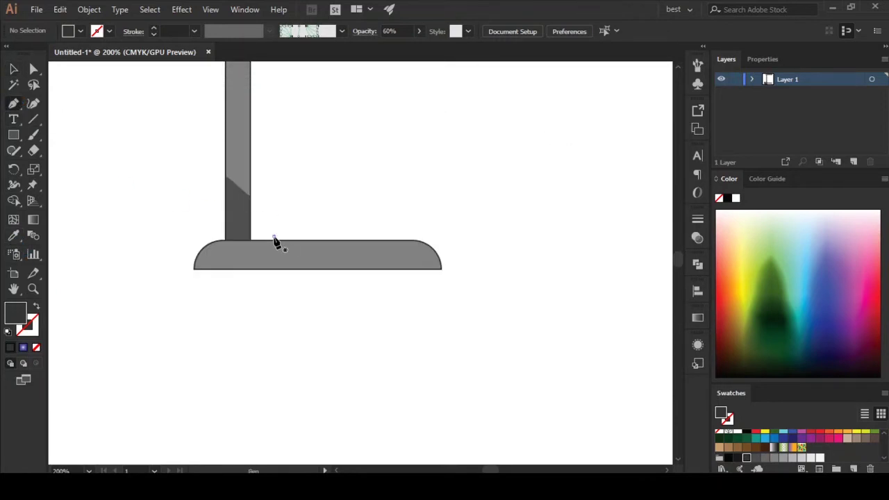
{"action": "left_click", "coordinate": [273, 237]}
{"action": "left_click_drag", "start_coordinate": [268, 294], "coordinate": [300, 313]}
{"action": "left_click", "coordinate": [157, 287]}
{"action": "left_click_drag", "start_coordinate": [162, 236], "coordinate": [209, 236]}
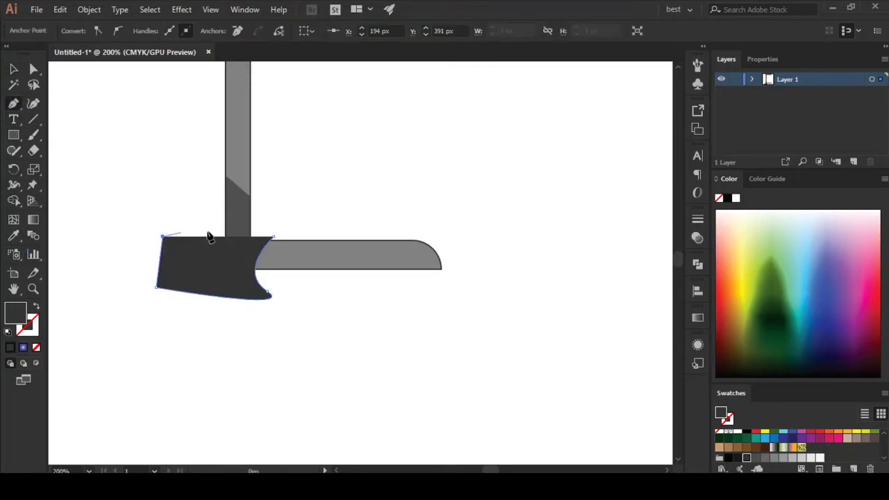
{"action": "left_click", "coordinate": [272, 237]}
- Remove the shape's parts lying outside the base with Shape Builder
{"action": "key", "text": "v"}
{"action": "left_click", "coordinate": [296, 267], "text": "shift"}
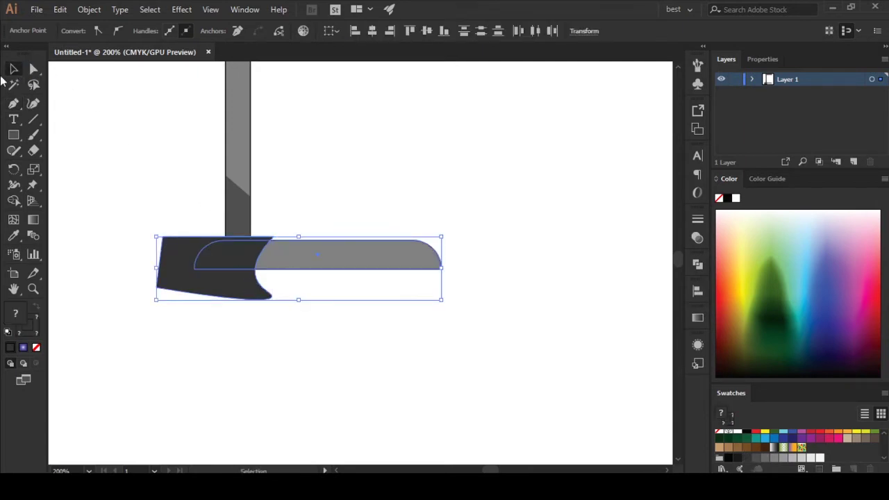
{"action": "left_click", "coordinate": [14, 201]}
{"action": "left_click", "coordinate": [168, 278], "text": "alt"}
{"action": "key", "text": "v"}
{"action": "left_click", "coordinate": [204, 248]}
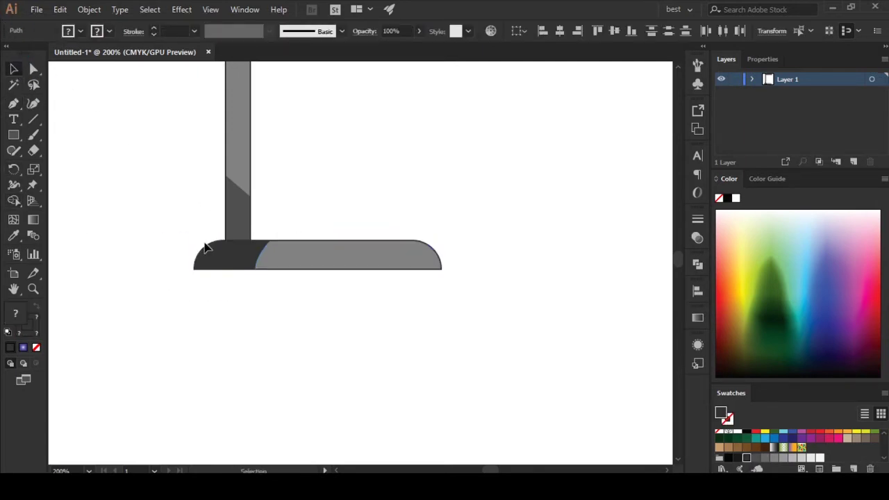
- Set the remaining dark piece on the base's left end to 60% opacity
{"action": "left_click", "coordinate": [391, 31]}
{"action": "type", "text": "60"}
{"action": "key", "text": "Return"}
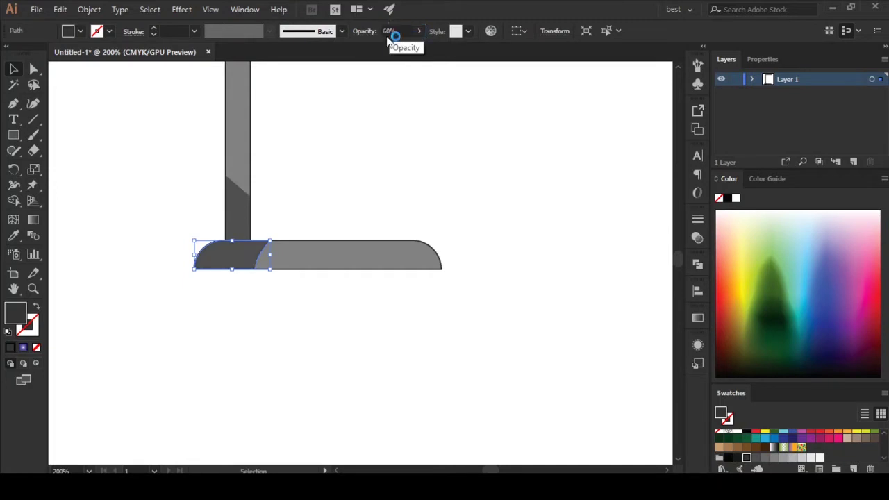
{"action": "left_click", "coordinate": [229, 276]}
{"action": "scroll", "coordinate": [229, 277], "scroll_direction": "up", "scroll_amount": 1}
{"action": "scroll", "coordinate": [229, 278], "scroll_direction": "up", "scroll_amount": 1}
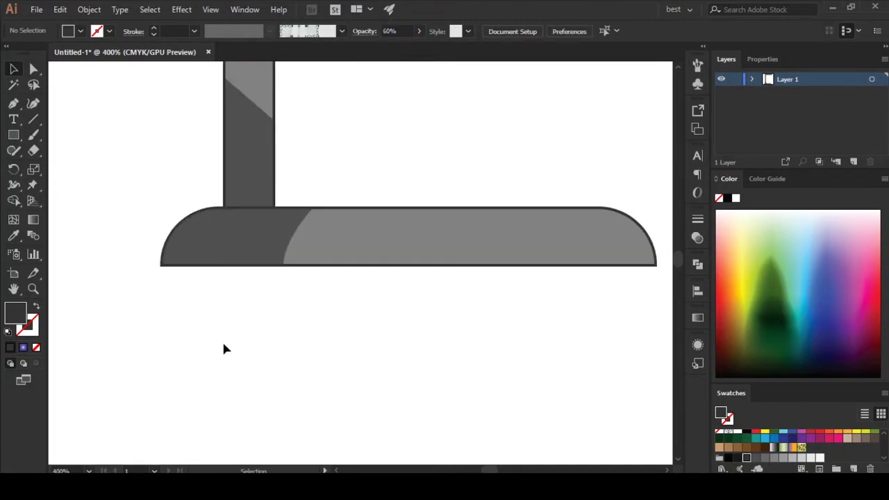
{"action": "scroll", "coordinate": [223, 349], "scroll_direction": "down", "scroll_amount": 3}
{"action": "scroll", "coordinate": [224, 349], "scroll_direction": "down", "scroll_amount": 2}
{"action": "scroll", "coordinate": [307, 293], "scroll_direction": "up", "scroll_amount": 2}
{"action": "left_click_drag", "start_coordinate": [415, 304], "coordinate": [453, 297]}
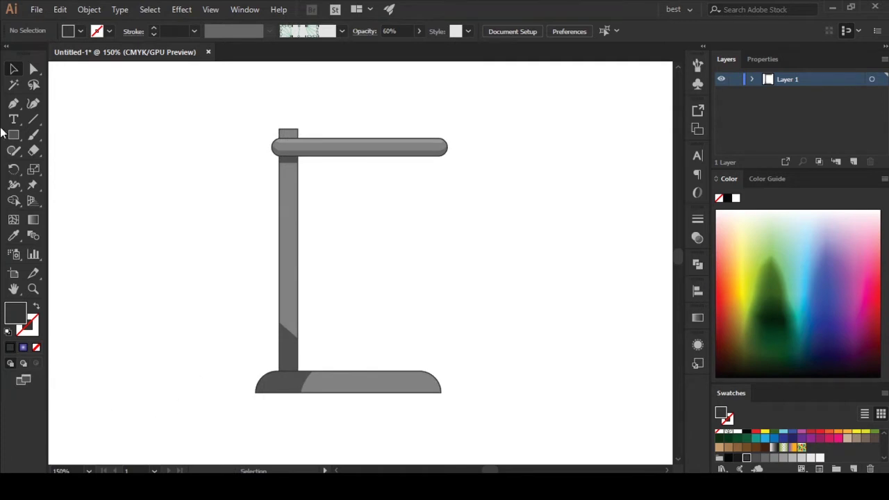
- Pen-draw a quadrilateral overlapping the bottom edge of the stand's base
{"action": "left_click", "coordinate": [14, 102]}
{"action": "left_click", "coordinate": [239, 386]}
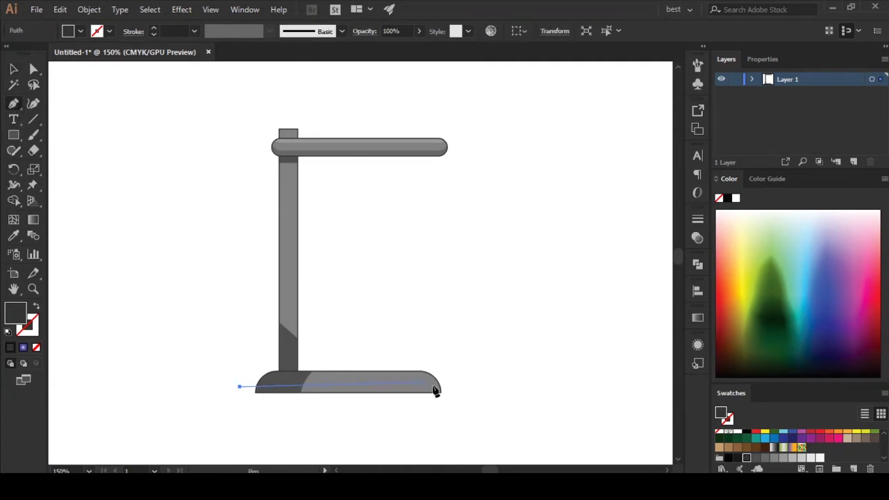
{"action": "left_click", "coordinate": [462, 384]}
{"action": "left_click", "coordinate": [455, 411]}
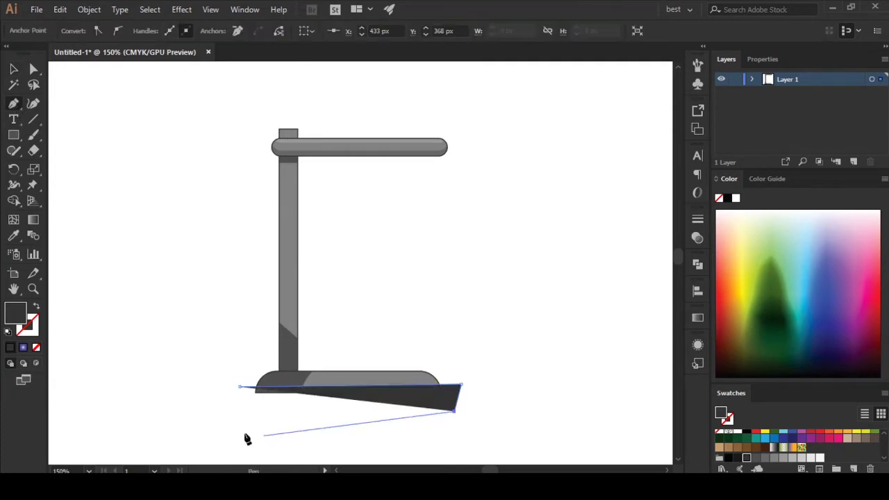
{"action": "left_click", "coordinate": [230, 426]}
{"action": "left_click", "coordinate": [239, 386]}
- Trim off the quadrilateral's part below the base, leaving a thin strip
{"action": "key", "text": "v"}
{"action": "left_click", "coordinate": [361, 378], "text": "shift"}
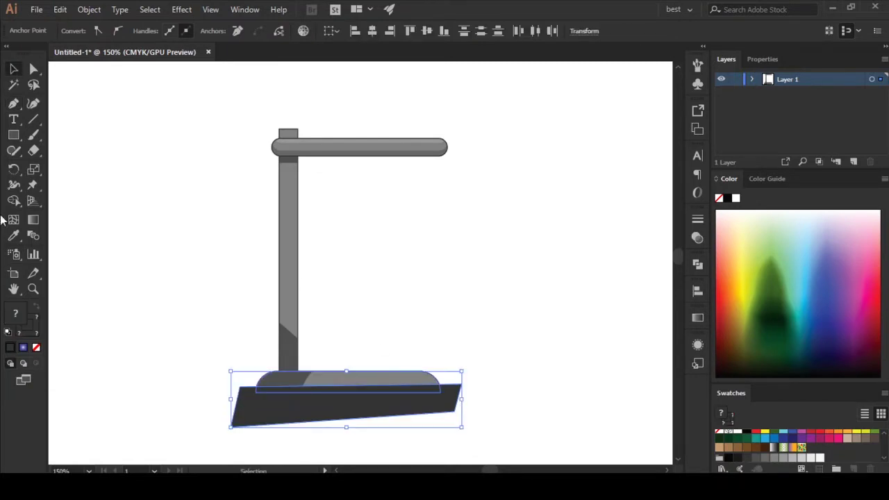
{"action": "key", "text": "shift+m"}
{"action": "left_click", "coordinate": [371, 430], "text": "alt"}
{"action": "key", "text": "v"}
- Lower the thin base strip's opacity to 40%
{"action": "left_click", "coordinate": [123, 312]}
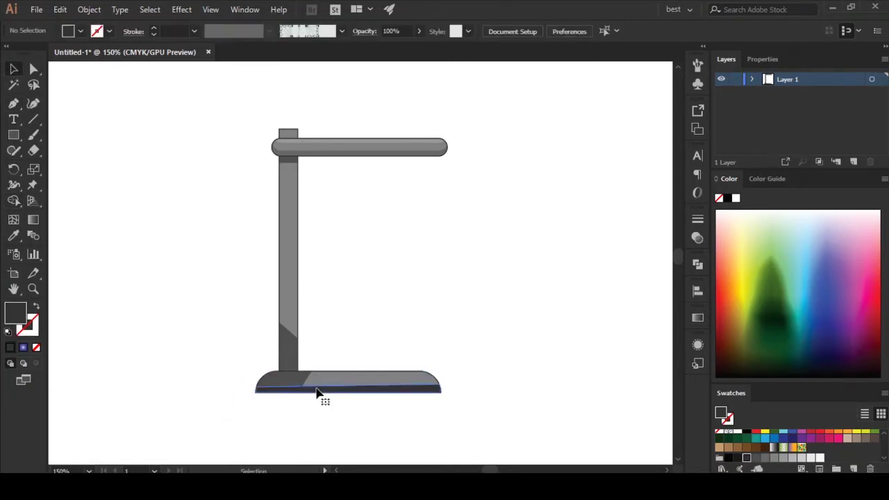
{"action": "left_click", "coordinate": [318, 393]}
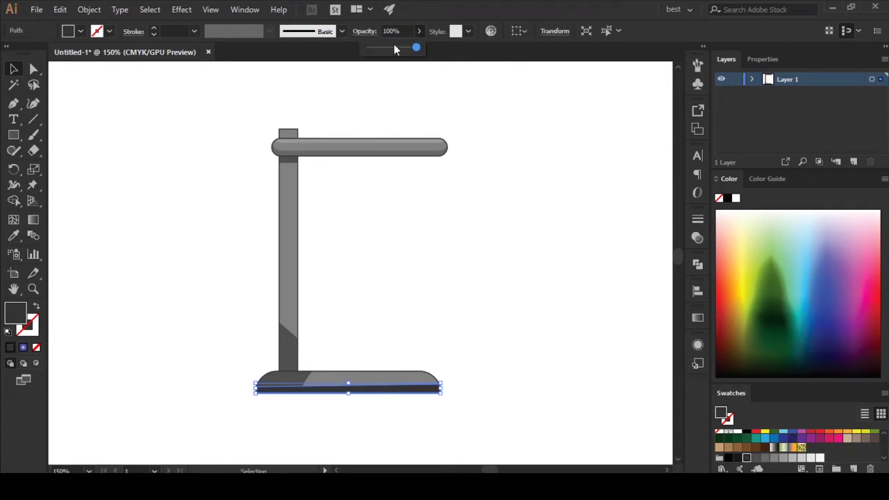
{"action": "left_click_drag", "start_coordinate": [393, 48], "coordinate": [387, 47]}
{"action": "left_click", "coordinate": [376, 243]}
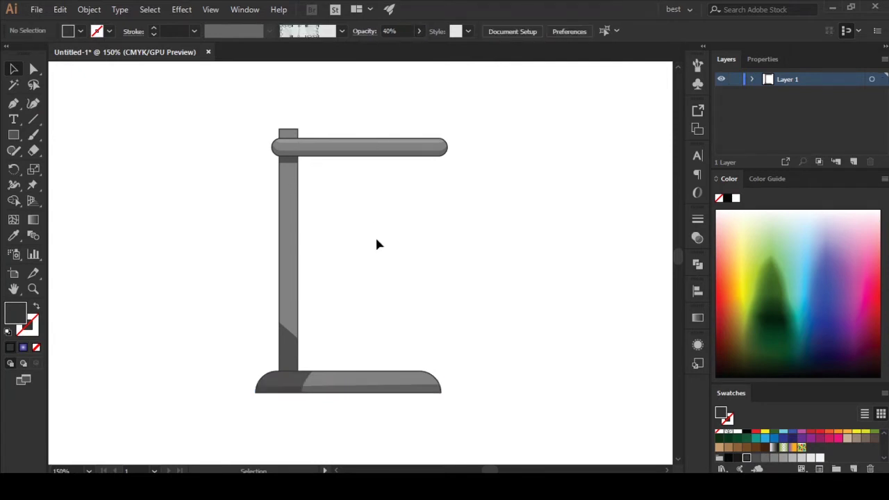
{"action": "left_click", "coordinate": [288, 386]}
{"action": "left_click", "coordinate": [444, 275]}
{"action": "left_click_drag", "start_coordinate": [445, 276], "coordinate": [418, 280]}
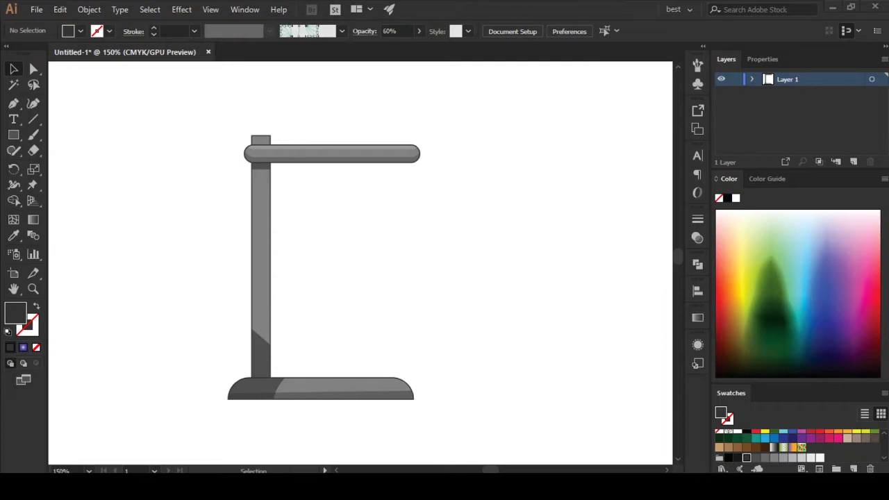
- Draw a large circle right of the stand with a narrow neck rectangle above it
{"action": "left_click_drag", "start_coordinate": [14, 134], "coordinate": [69, 165]}
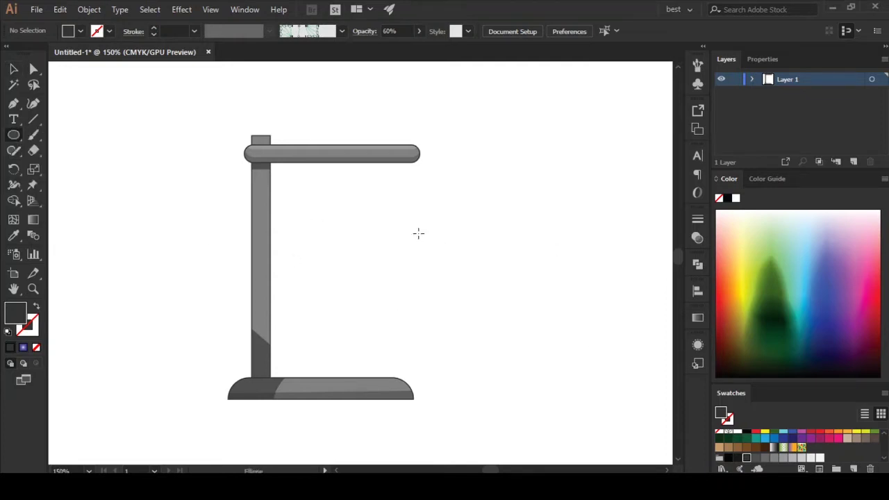
{"action": "mouse_move", "coordinate": [421, 224]}
{"action": "left_mouse_down"}
{"action": "mouse_move", "coordinate": [541, 354]}
{"action": "mouse_move", "coordinate": [561, 347]}
{"action": "mouse_move", "coordinate": [580, 360]}
{"action": "left_mouse_up"}
{"action": "left_click_drag", "start_coordinate": [13, 135], "coordinate": [69, 132]}
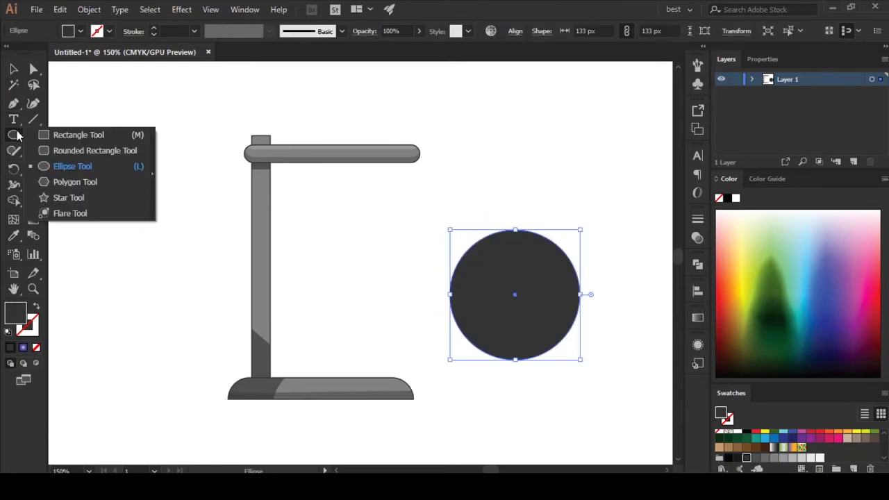
{"action": "left_click_drag", "start_coordinate": [484, 175], "coordinate": [537, 240]}
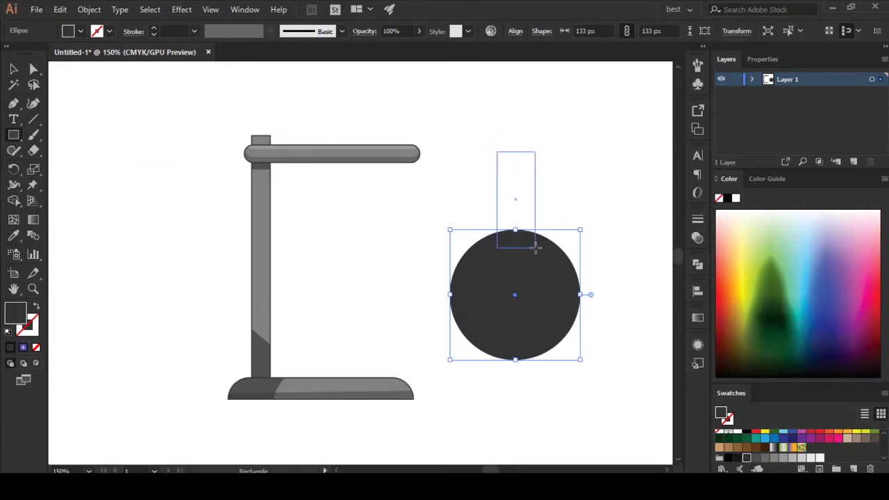
{"action": "left_click_drag", "start_coordinate": [536, 241], "coordinate": [534, 247]}
- Centre the neck on the circle, merge them into one flask, and fill it light grey
{"action": "left_click", "coordinate": [16, 75]}
{"action": "left_click", "coordinate": [548, 306], "text": "shift"}
{"action": "left_click", "coordinate": [557, 34]}
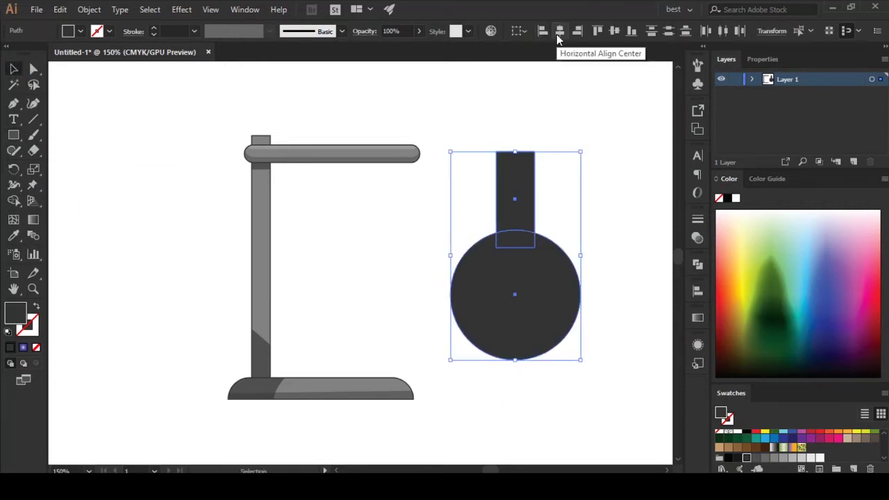
{"action": "left_click", "coordinate": [698, 264]}
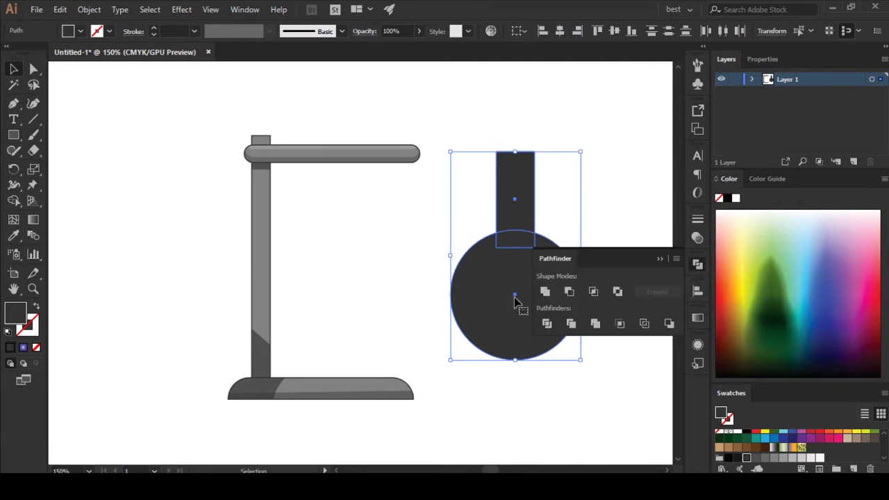
{"action": "left_click", "coordinate": [545, 291]}
{"action": "left_click", "coordinate": [808, 459]}
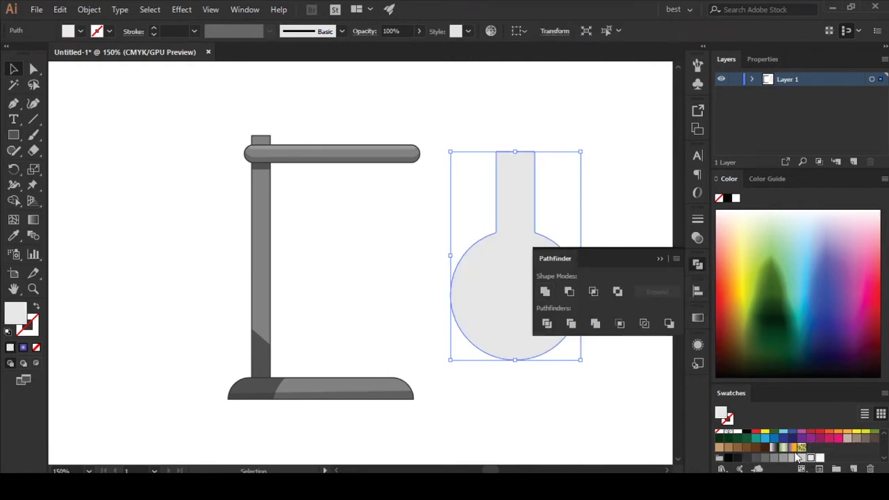
- Give the flask a dark grey 1 pt stroke and collapse the Pathfinder panel
{"action": "key", "text": "x"}
{"action": "left_click", "coordinate": [747, 461]}
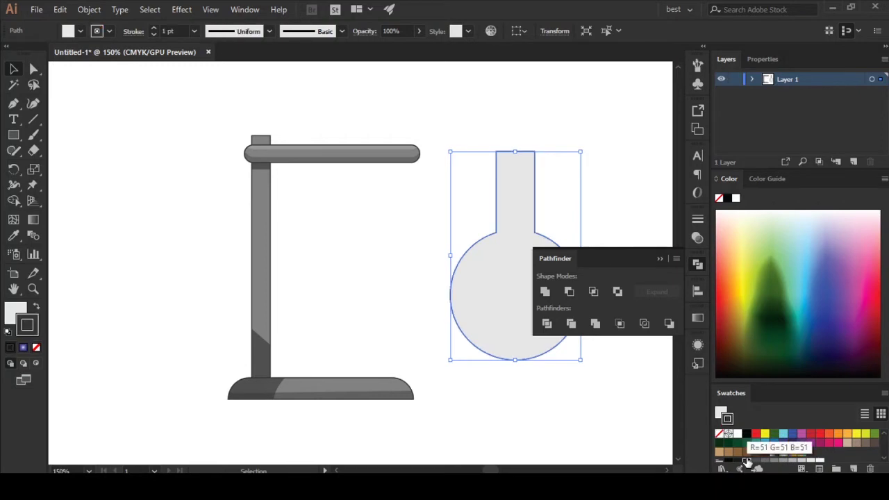
{"action": "left_click", "coordinate": [92, 173]}
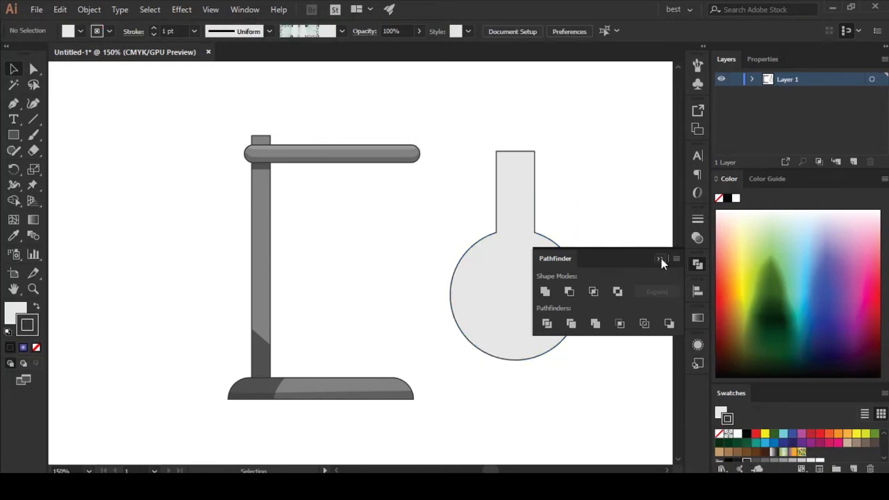
{"action": "left_click", "coordinate": [660, 259]}
{"action": "left_click", "coordinate": [321, 393]}
{"action": "left_click", "coordinate": [481, 296]}
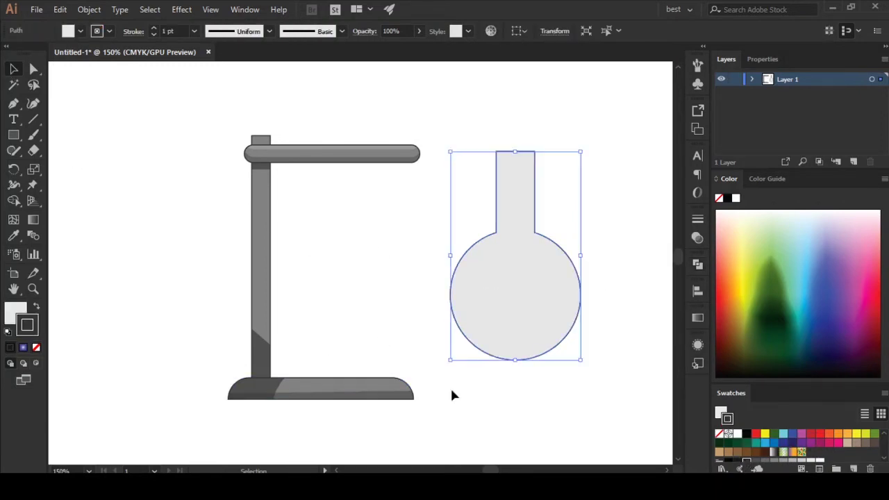
{"action": "left_click", "coordinate": [452, 396]}
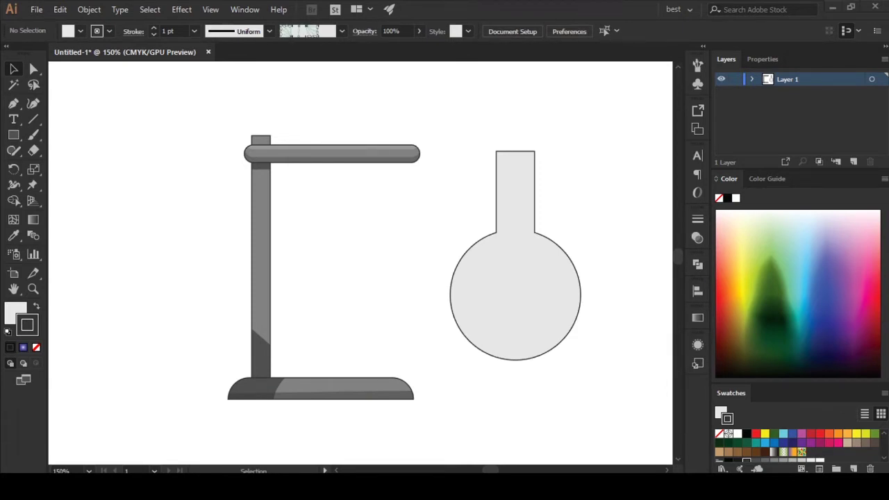
- Change the flask's fill to a light grey swatch
{"action": "left_click", "coordinate": [561, 317]}
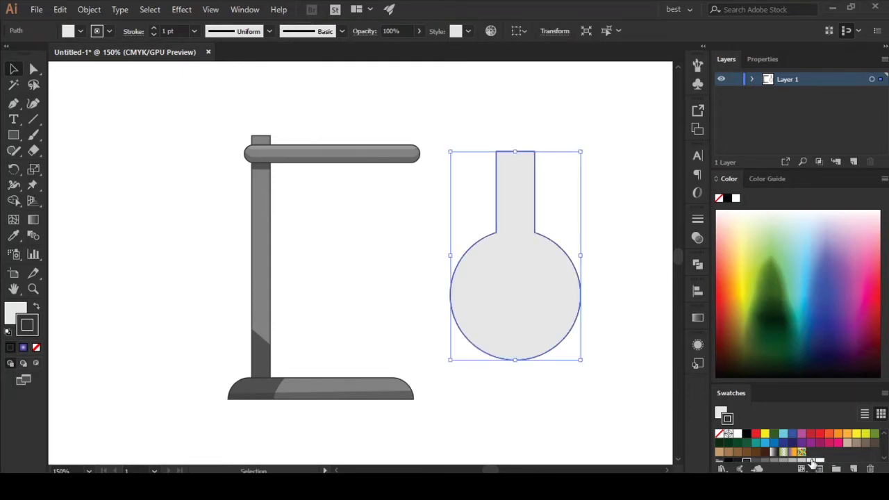
{"action": "scroll", "coordinate": [814, 463], "scroll_direction": "down", "scroll_amount": 1}
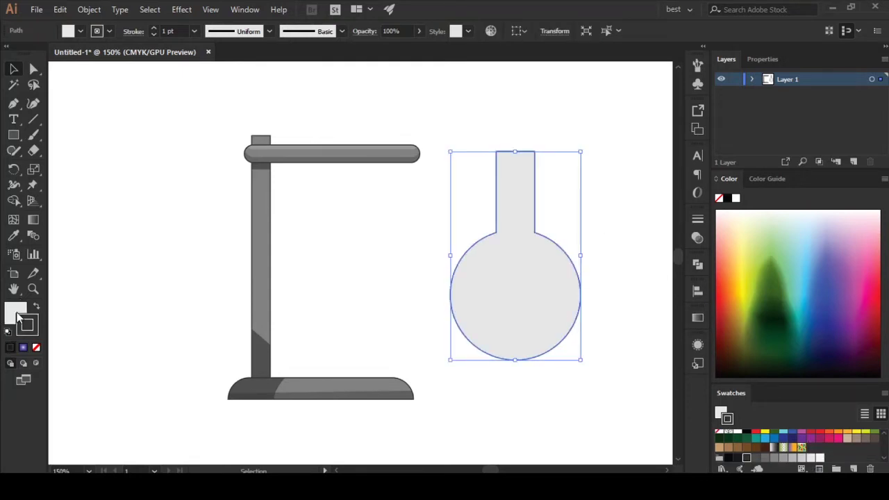
{"action": "left_click", "coordinate": [819, 458]}
{"action": "left_click", "coordinate": [820, 458]}
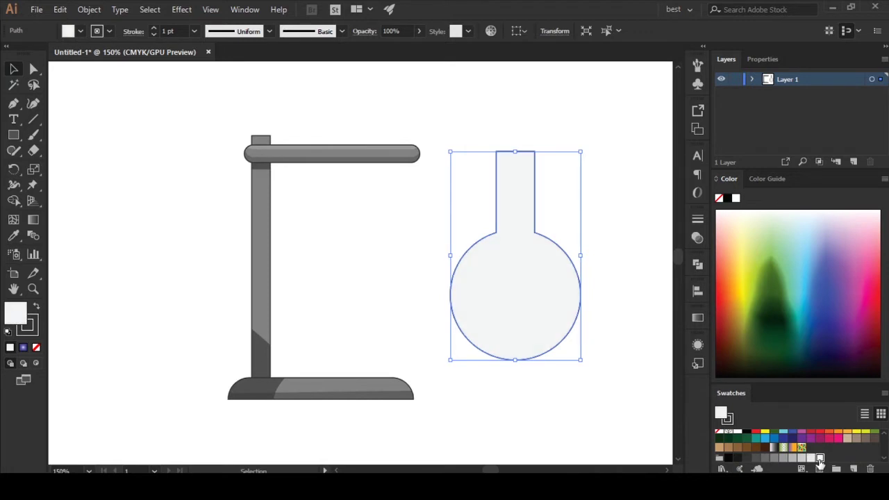
- Move the flask neck's two top anchors down
{"action": "left_click", "coordinate": [491, 64]}
{"action": "left_click", "coordinate": [510, 159]}
{"action": "left_click", "coordinate": [33, 68]}
{"action": "left_click_drag", "start_coordinate": [496, 134], "coordinate": [553, 166]}
{"action": "key", "text": "shift+Down"}
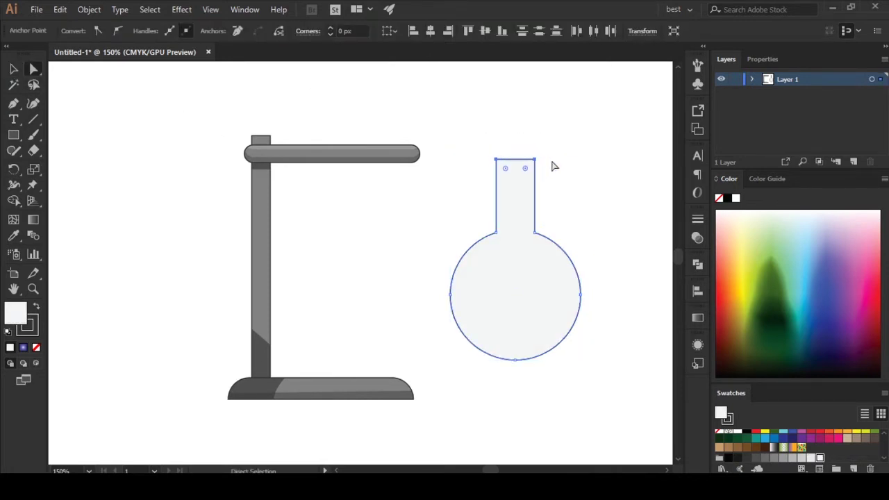
- Draw a small rectangle over the neck's top and centre it horizontally on the flask
{"action": "key", "text": "m"}
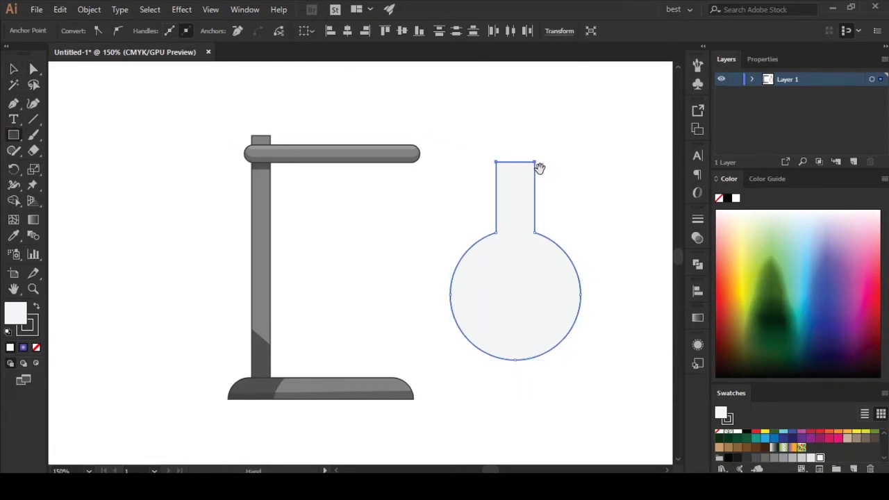
{"action": "left_click_drag", "start_coordinate": [487, 152], "coordinate": [544, 171]}
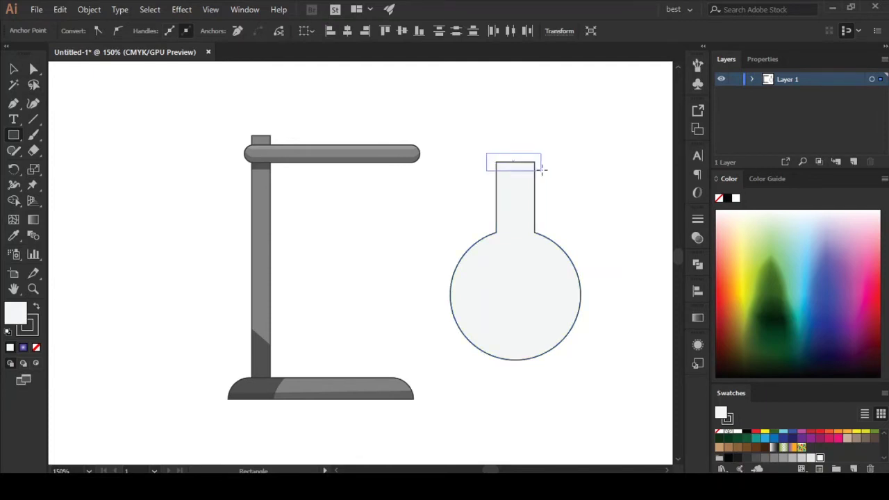
{"action": "key", "text": "v"}
{"action": "key", "text": "ctrl+a"}
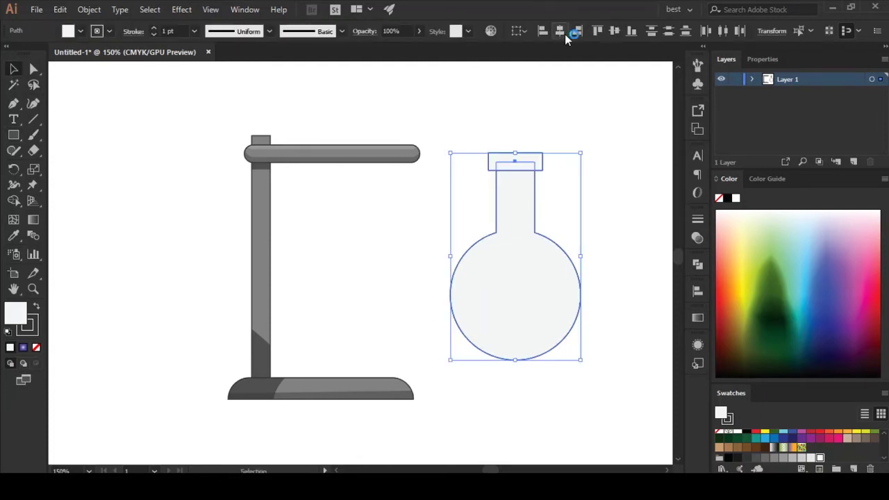
{"action": "left_click", "coordinate": [470, 172]}
- Round the corners of the lip rectangle
{"action": "key", "text": "a"}
{"action": "left_click", "coordinate": [512, 167]}
{"action": "scroll", "coordinate": [512, 167], "scroll_direction": "up", "scroll_amount": 2}
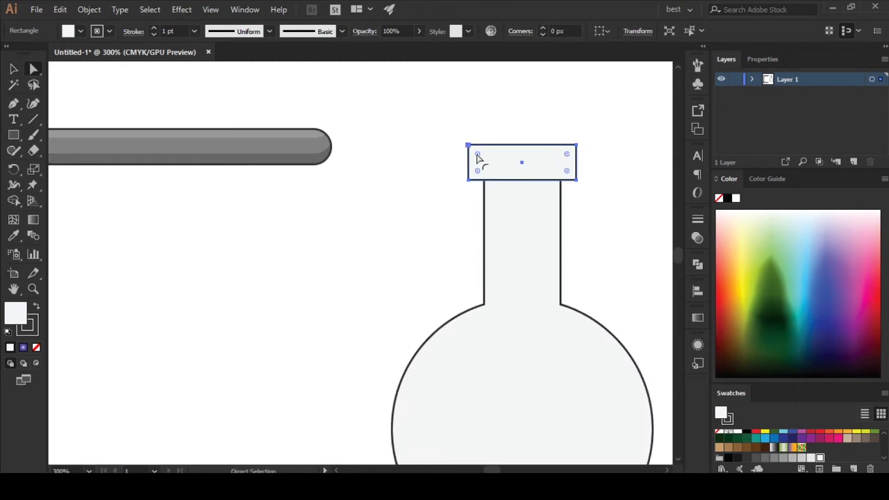
{"action": "left_click_drag", "start_coordinate": [477, 155], "coordinate": [484, 161]}
{"action": "key", "text": "v"}
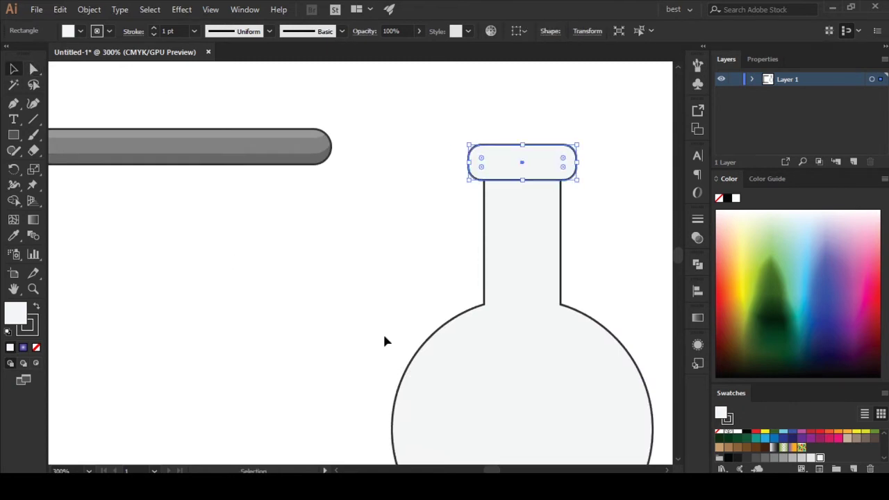
{"action": "left_click", "coordinate": [382, 333]}
{"action": "scroll", "coordinate": [384, 333], "scroll_direction": "down", "scroll_amount": 2}
{"action": "scroll", "coordinate": [421, 317], "scroll_direction": "up", "scroll_amount": 2}
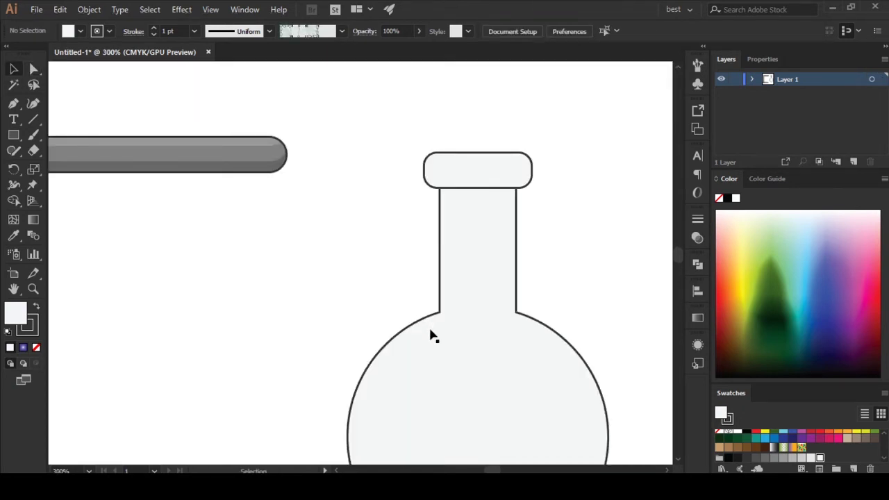
{"action": "scroll", "coordinate": [431, 335], "scroll_direction": "down", "scroll_amount": 2}
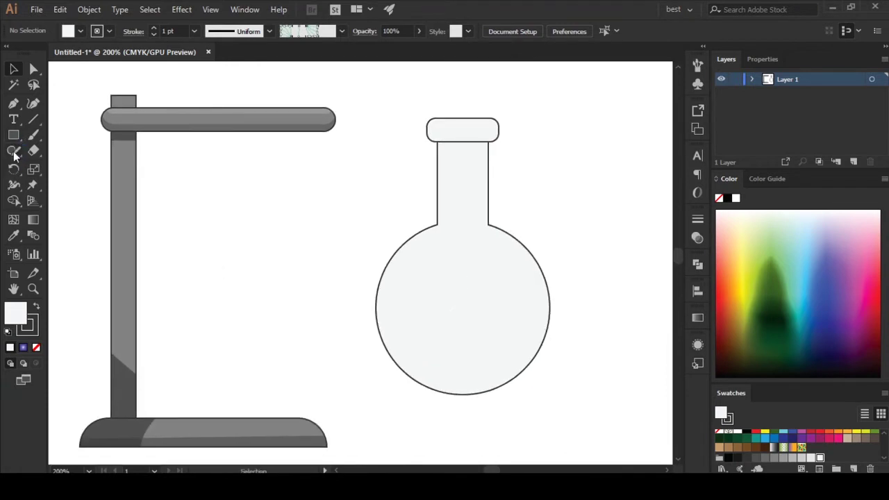
- Pen-draw a closed shape with a wavy top across the lower bulb and fill it red
{"action": "left_click", "coordinate": [13, 103]}
{"action": "left_click", "coordinate": [350, 289]}
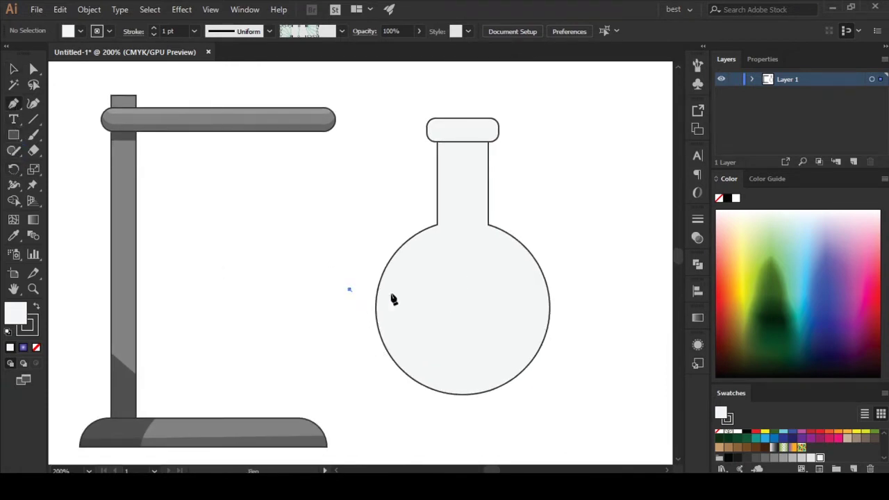
{"action": "left_click_drag", "start_coordinate": [472, 310], "coordinate": [512, 349]}
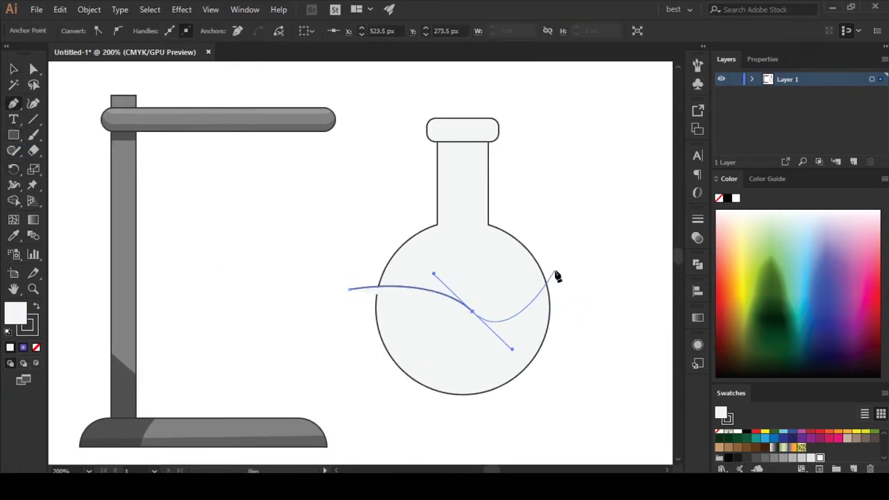
{"action": "left_click", "coordinate": [574, 238]}
{"action": "left_click", "coordinate": [567, 397]}
{"action": "left_click", "coordinate": [419, 434]}
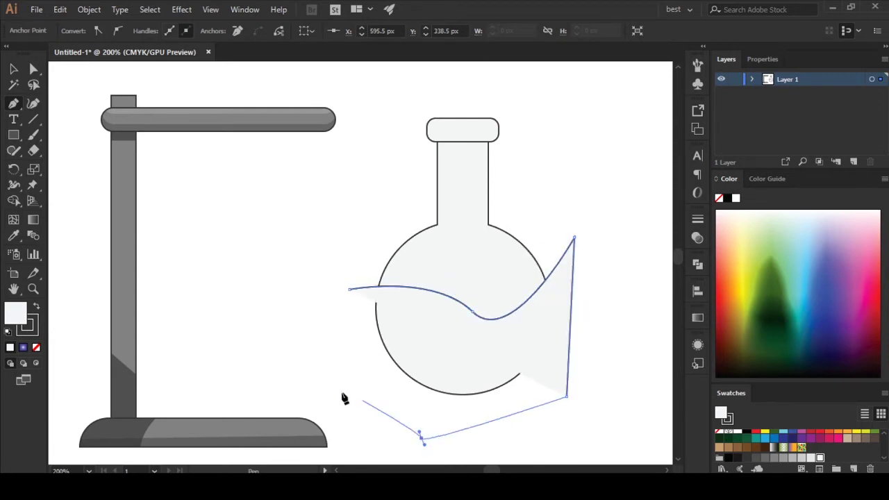
{"action": "left_click", "coordinate": [333, 383]}
{"action": "left_click", "coordinate": [350, 290]}
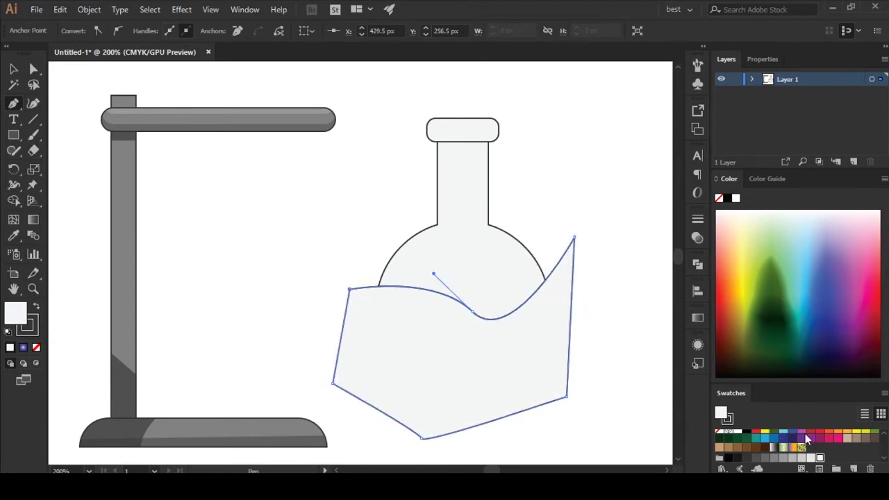
{"action": "left_click", "coordinate": [807, 438]}
- Delete the red areas outside the flask using Shape Builder
{"action": "left_click", "coordinate": [13, 69]}
{"action": "left_click", "coordinate": [416, 250], "text": "shift"}
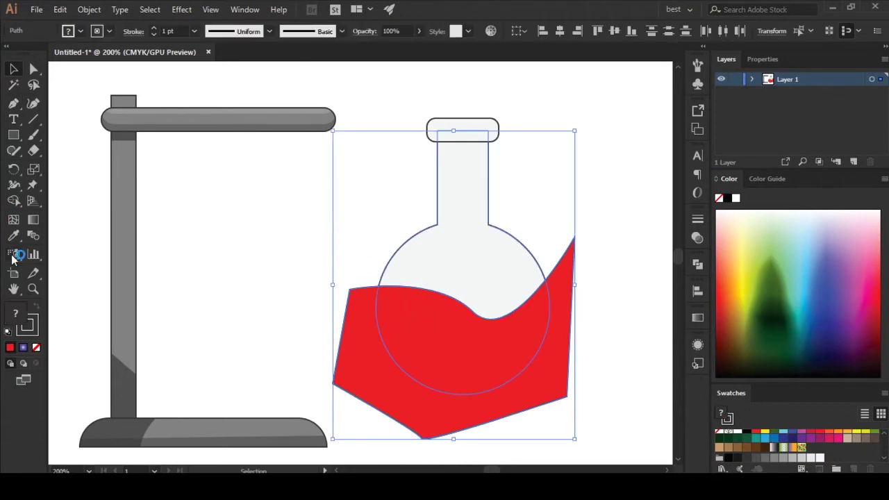
{"action": "left_click", "coordinate": [14, 255]}
{"action": "left_click", "coordinate": [360, 369], "text": "alt"}
{"action": "key", "text": "v"}
{"action": "left_click", "coordinate": [372, 356]}
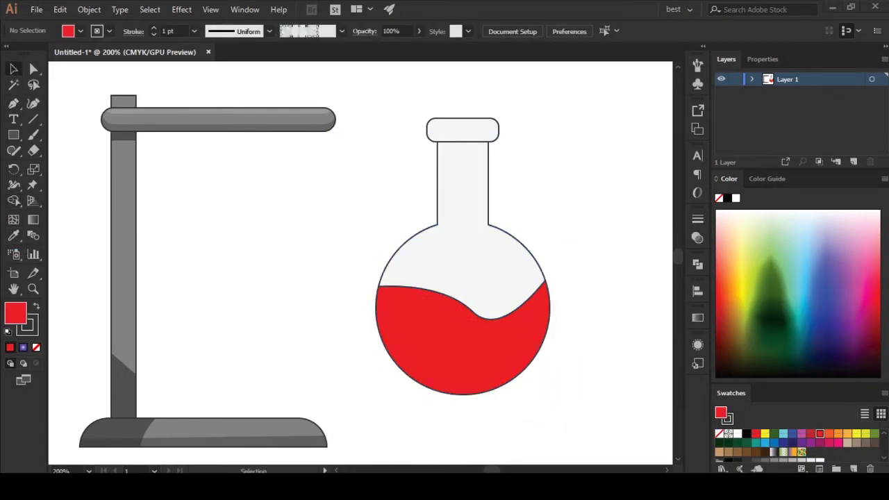
{"action": "left_click", "coordinate": [13, 103]}
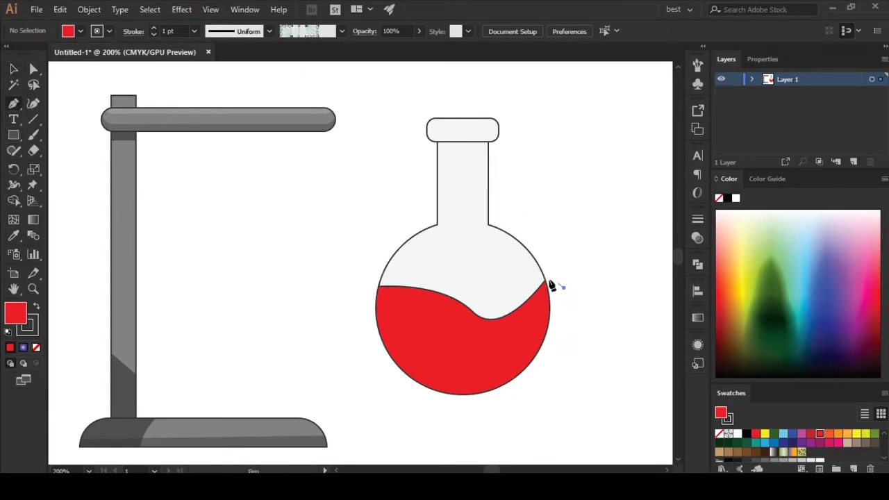
- Draw a second red wave shape with a curved top across the flask's right side
{"action": "left_click", "coordinate": [563, 286]}
{"action": "left_click_drag", "start_coordinate": [493, 257], "coordinate": [465, 261]}
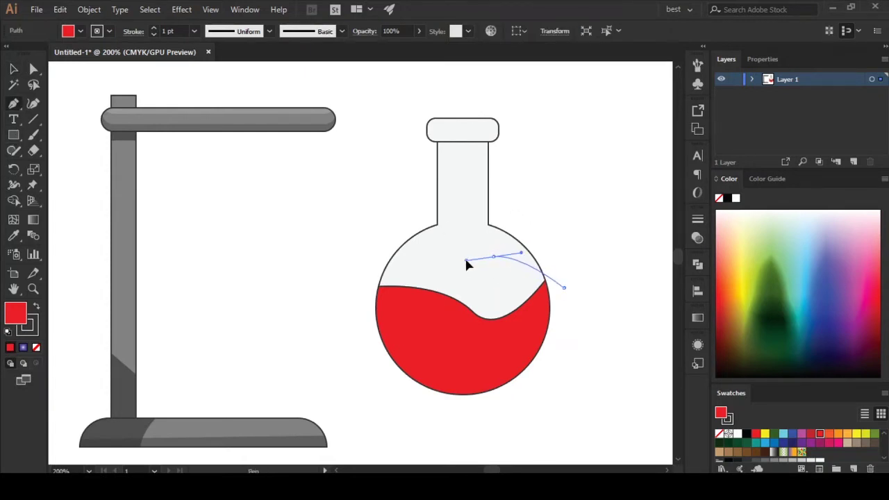
{"action": "left_click", "coordinate": [417, 325]}
{"action": "left_click", "coordinate": [466, 401]}
{"action": "left_click", "coordinate": [561, 399]}
{"action": "left_click", "coordinate": [623, 359]}
{"action": "left_click", "coordinate": [563, 286]}
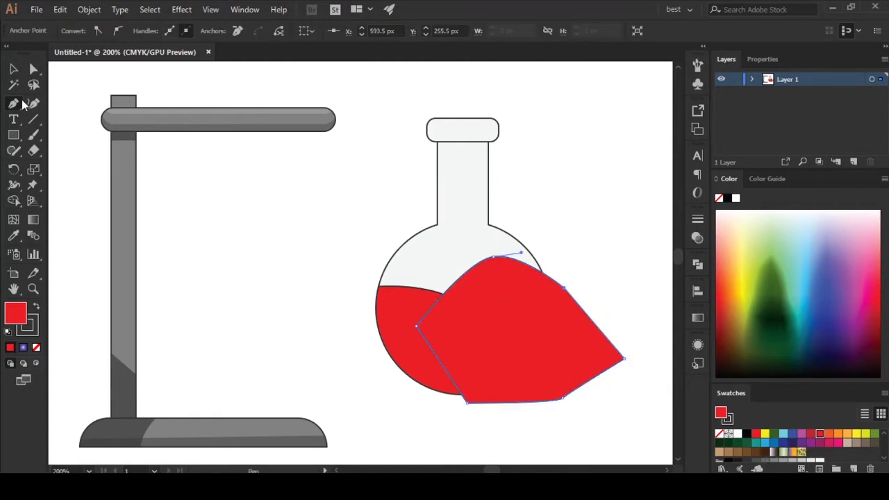
- Use Shape Builder to delete the red outside the flask and merge the pieces inside
{"action": "left_click", "coordinate": [13, 68]}
{"action": "left_click", "coordinate": [397, 325], "text": "shift"}
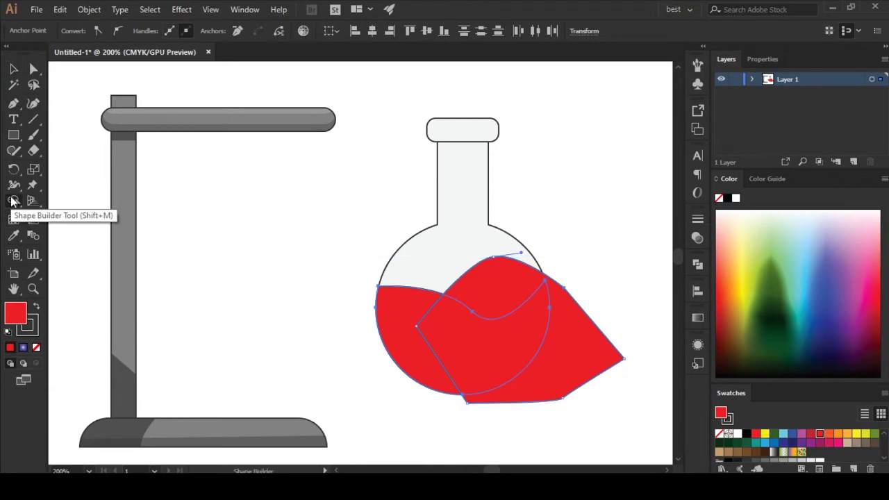
{"action": "left_click", "coordinate": [13, 200]}
{"action": "left_click", "coordinate": [595, 368]}
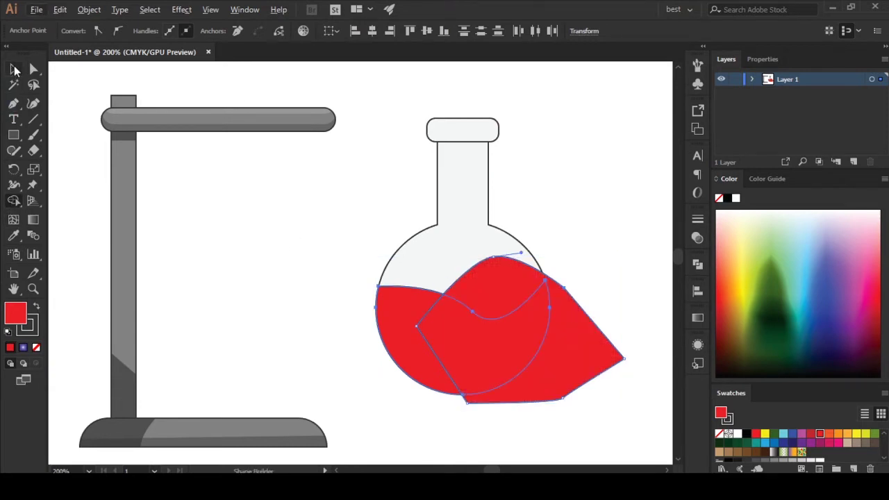
{"action": "left_click", "coordinate": [595, 363], "text": "alt"}
{"action": "left_click", "coordinate": [505, 356]}
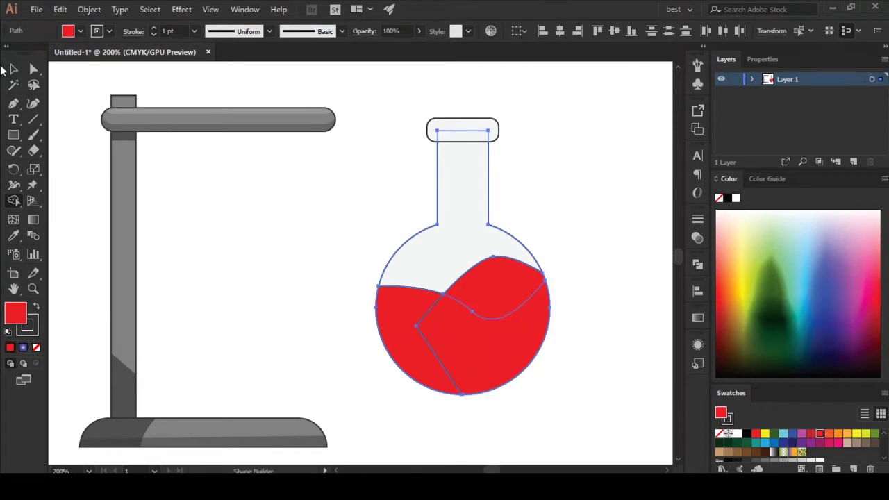
- Send the merged red shape backward in the stacking order
{"action": "key", "text": "v"}
{"action": "left_click", "coordinate": [471, 300]}
{"action": "right_click", "coordinate": [470, 299]}
{"action": "key", "text": "Escape"}
{"action": "key", "text": "ctrl+bracketleft"}
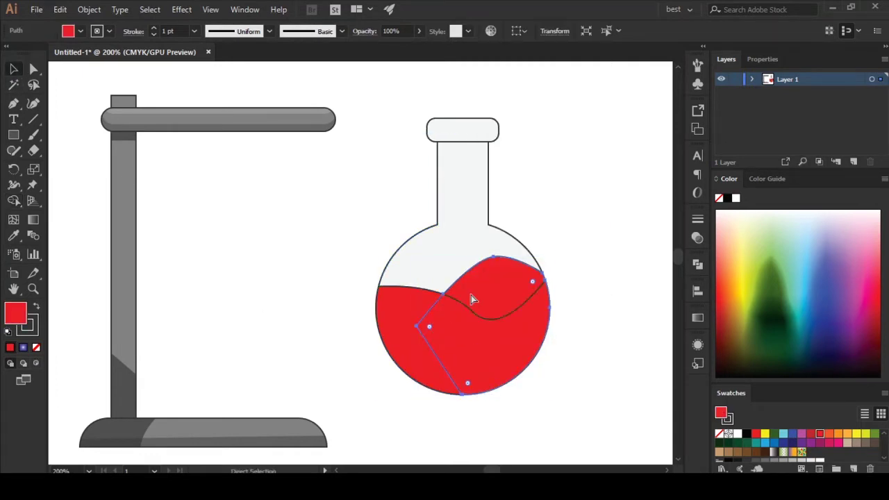
{"action": "left_click", "coordinate": [343, 367]}
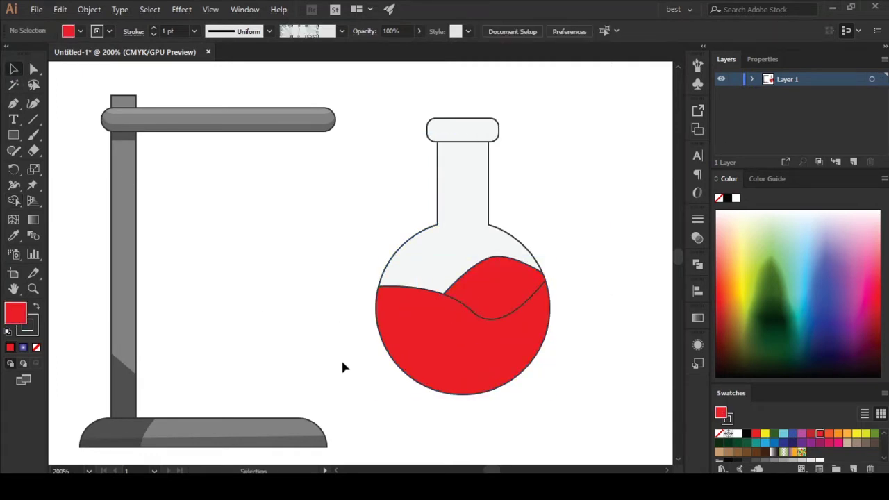
- Nudge the upper red wave slightly down and to the right
{"action": "left_click", "coordinate": [497, 300]}
{"action": "key", "text": "Down"}
{"action": "key", "text": "Down"}
{"action": "key", "text": "Right"}
{"action": "key", "text": "Right"}
{"action": "key", "text": "Down"}
{"action": "key", "text": "Down"}
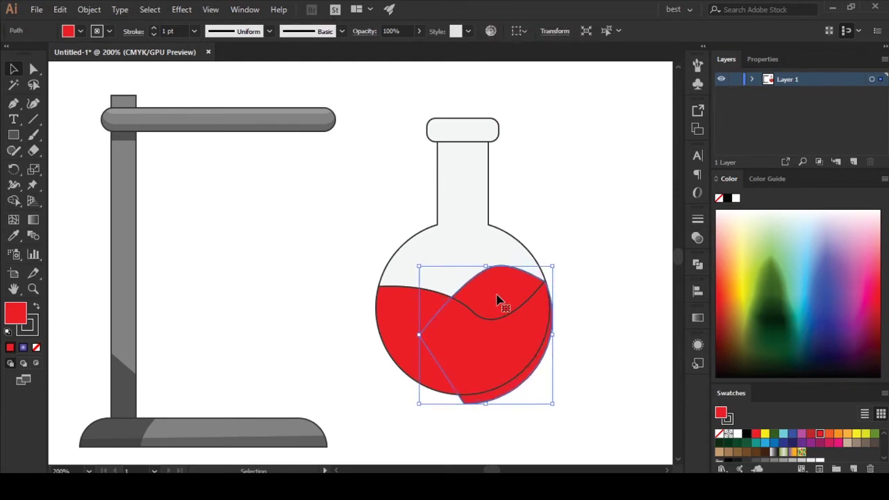
{"action": "left_click", "coordinate": [601, 314]}
- Merge the overlapping lower red liquid pieces into one shape with Shape Builder
{"action": "left_click", "coordinate": [480, 371]}
{"action": "left_click", "coordinate": [13, 200]}
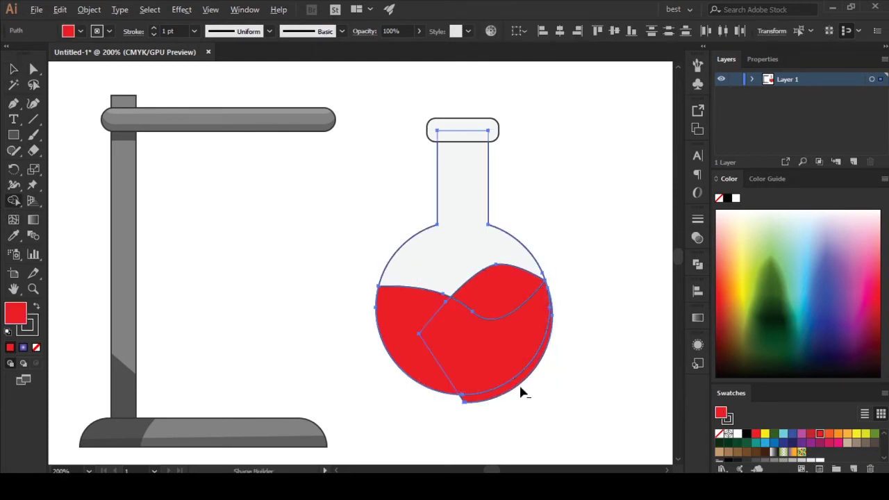
{"action": "left_click_drag", "start_coordinate": [520, 391], "coordinate": [431, 327]}
{"action": "left_click", "coordinate": [14, 69]}
{"action": "left_click", "coordinate": [378, 375]}
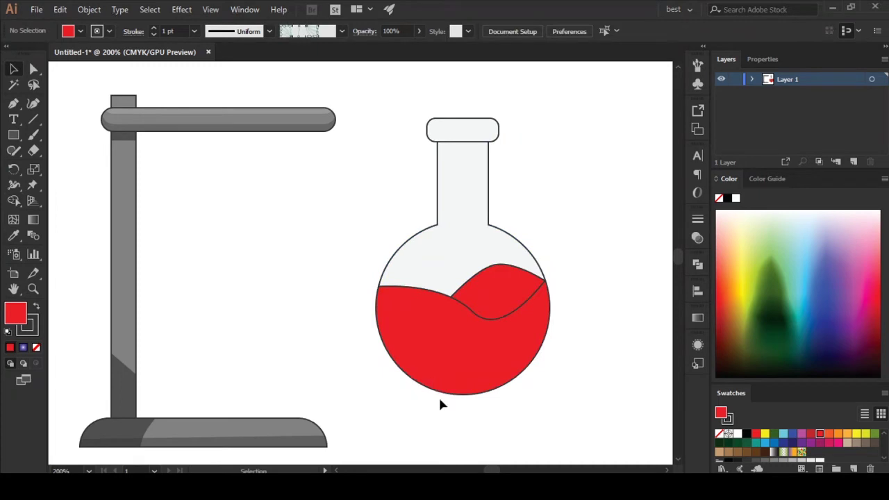
- Drag the liquid's top anchors and handles so its wave dips smoothly near the bulb's centre
{"action": "left_click", "coordinate": [504, 294]}
{"action": "key", "text": "a"}
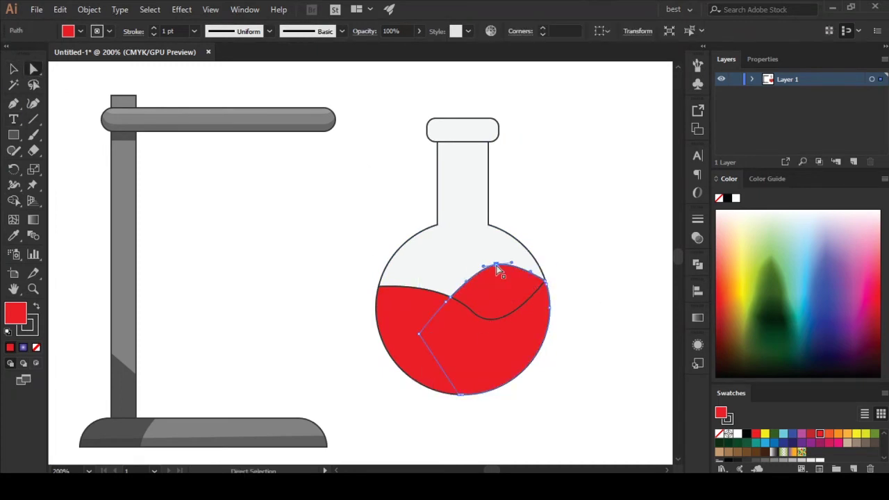
{"action": "left_click_drag", "start_coordinate": [496, 265], "coordinate": [489, 273]}
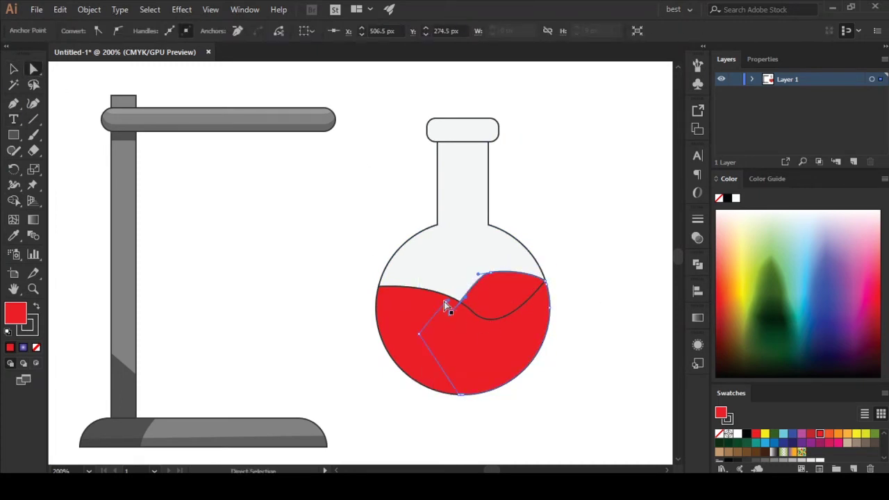
{"action": "left_click", "coordinate": [480, 276]}
{"action": "left_click_drag", "start_coordinate": [484, 286], "coordinate": [470, 310]}
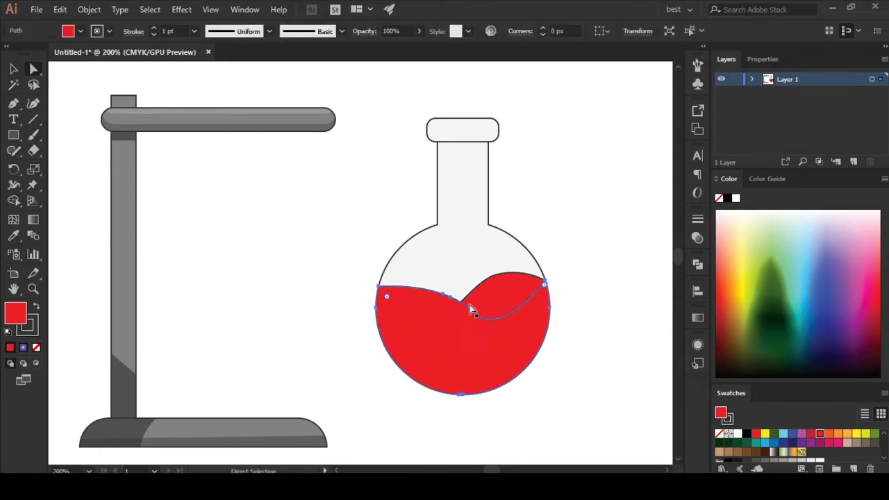
{"action": "left_click", "coordinate": [472, 314]}
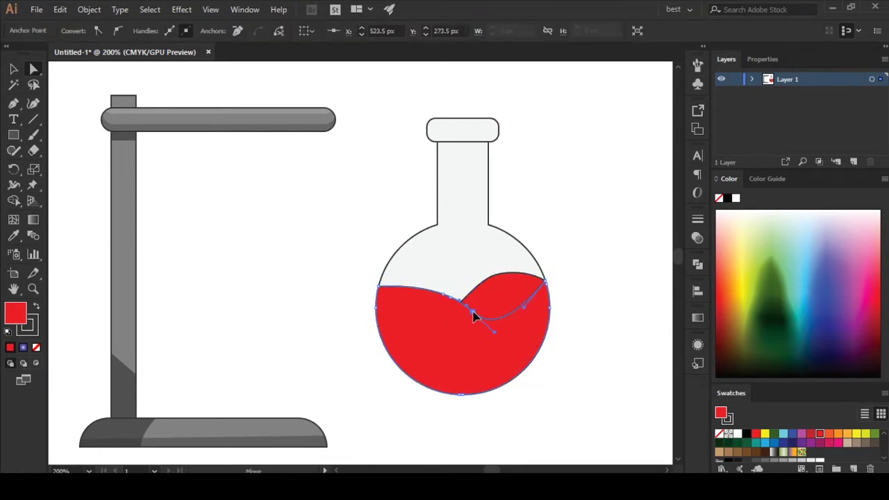
{"action": "left_click_drag", "start_coordinate": [495, 334], "coordinate": [502, 318]}
{"action": "left_click_drag", "start_coordinate": [442, 295], "coordinate": [436, 286]}
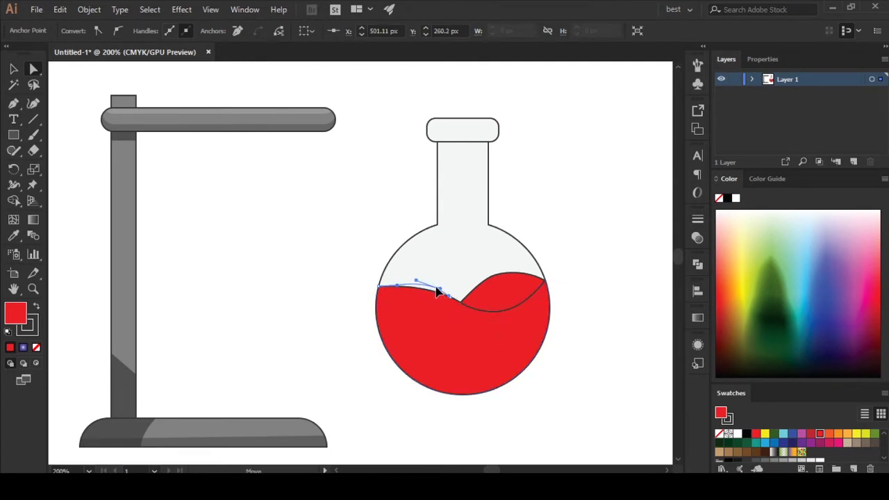
{"action": "left_click", "coordinate": [324, 286]}
- Draw an ellipse in the flask bulb, then delete its top anchor and right half, leaving an arc
{"action": "left_click", "coordinate": [14, 135]}
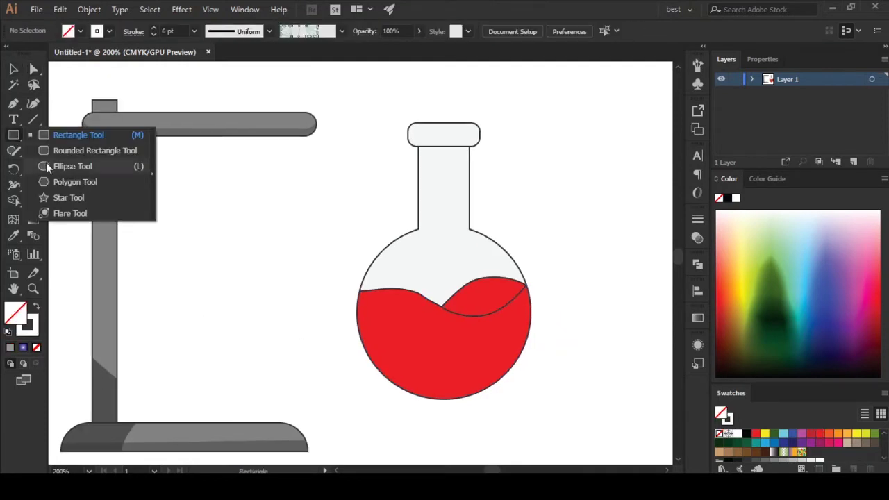
{"action": "left_click", "coordinate": [45, 165]}
{"action": "mouse_move", "coordinate": [381, 272]}
{"action": "left_mouse_down"}
{"action": "mouse_move", "coordinate": [471, 364]}
{"action": "mouse_move", "coordinate": [512, 377]}
{"action": "mouse_move", "coordinate": [514, 386]}
{"action": "left_mouse_up"}
{"action": "key", "text": "a"}
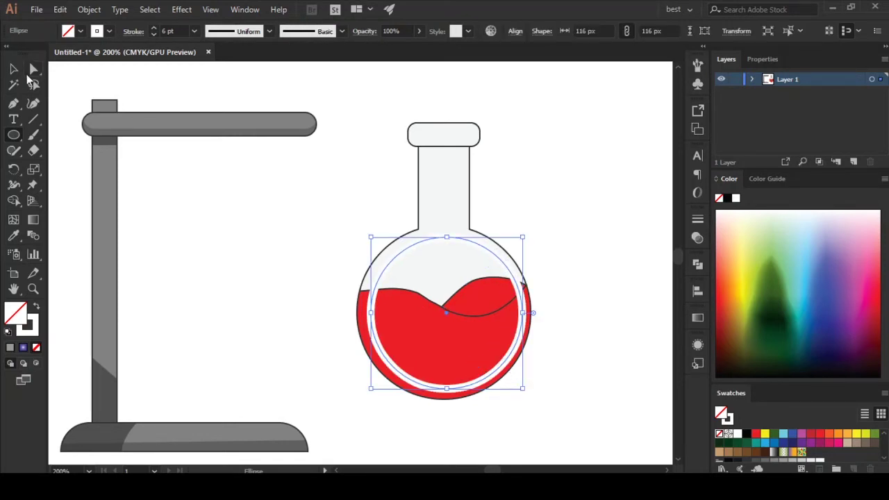
{"action": "left_click", "coordinate": [446, 239]}
{"action": "key", "text": "Delete"}
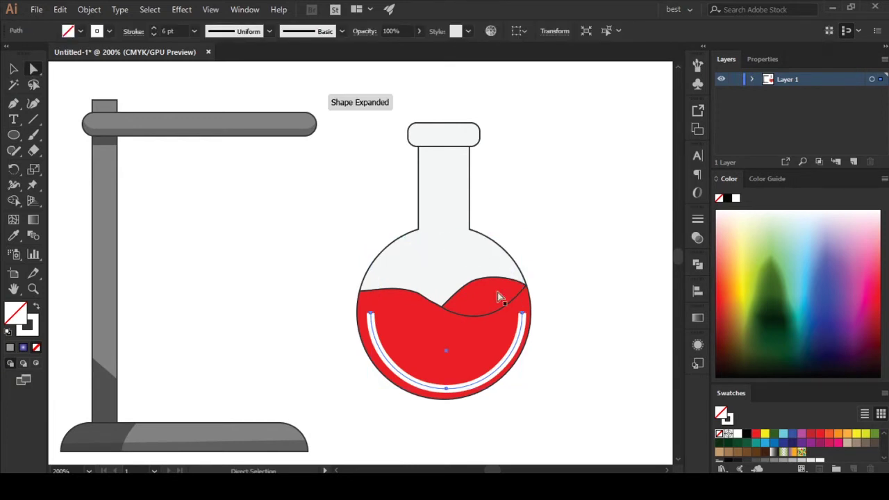
{"action": "left_click", "coordinate": [525, 318]}
{"action": "key", "text": "Delete"}
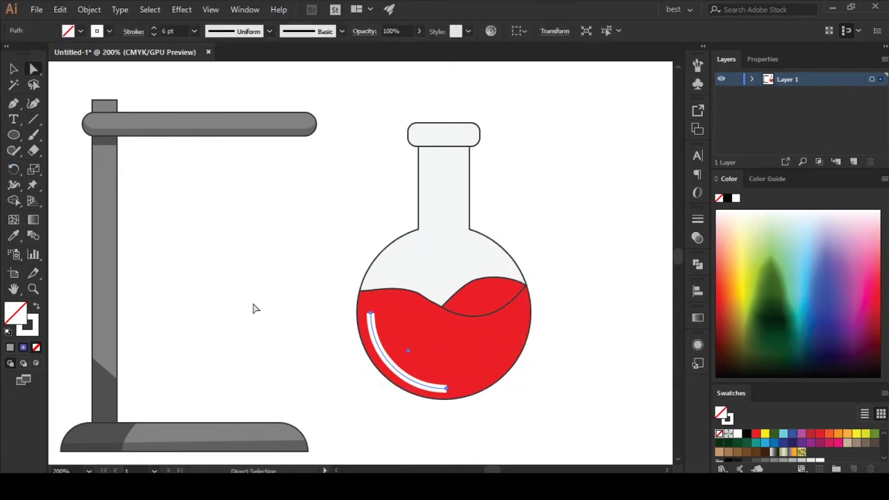
- Set the highlight arc to 48% opacity with round stroke caps
{"action": "left_click", "coordinate": [419, 30]}
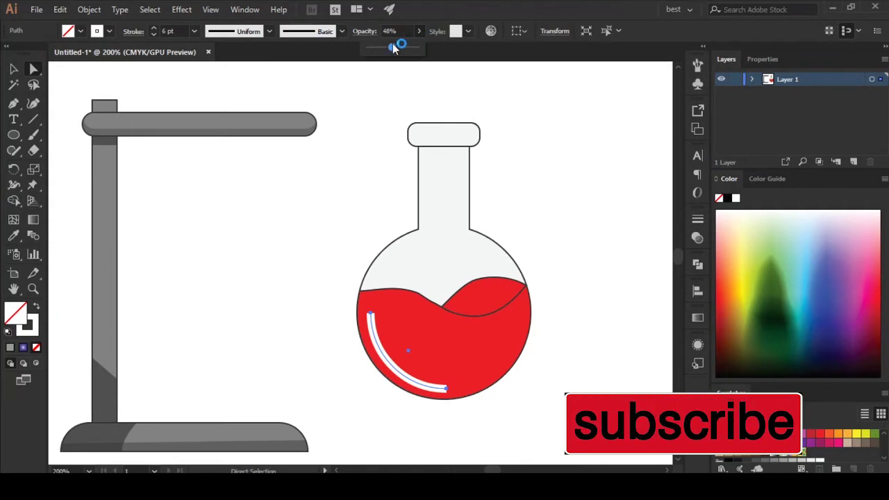
{"action": "left_click_drag", "start_coordinate": [419, 47], "coordinate": [392, 47]}
{"action": "left_click", "coordinate": [697, 291]}
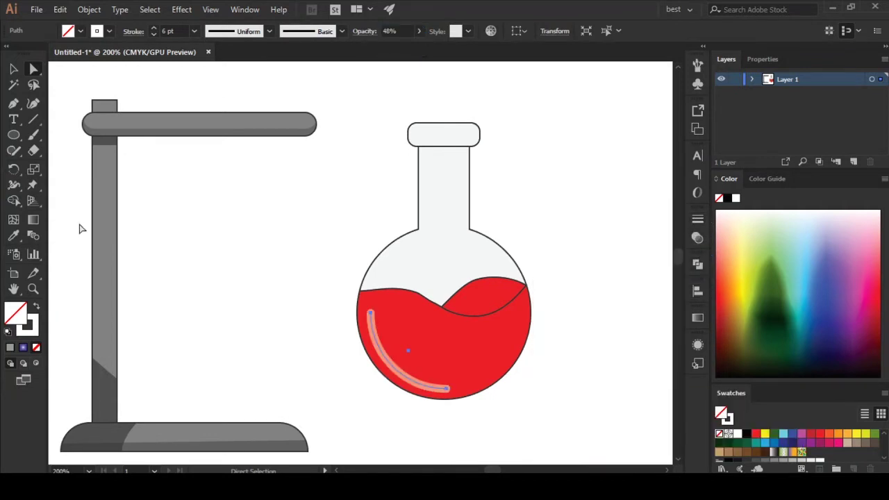
{"action": "left_click", "coordinate": [130, 253]}
- Shorten the highlight arc by dragging its lower end anchor up toward the left
{"action": "left_click", "coordinate": [448, 390]}
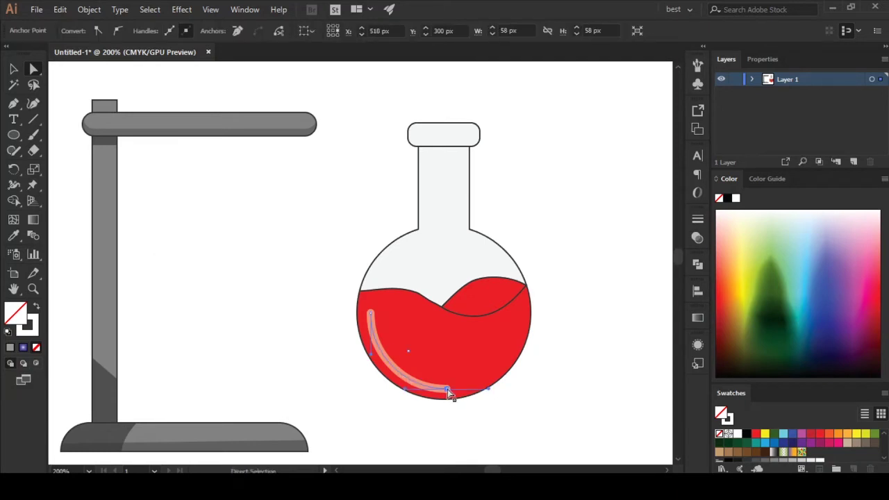
{"action": "left_click", "coordinate": [436, 384]}
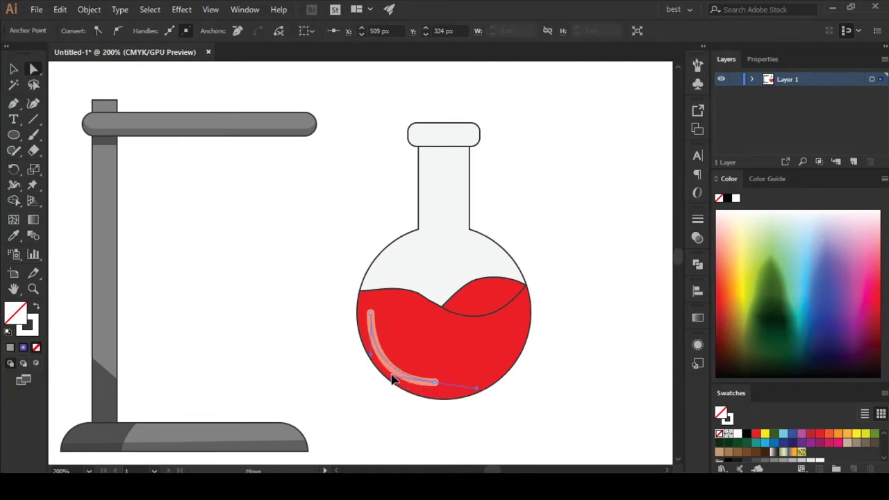
{"action": "left_click", "coordinate": [371, 358]}
{"action": "left_click", "coordinate": [336, 371]}
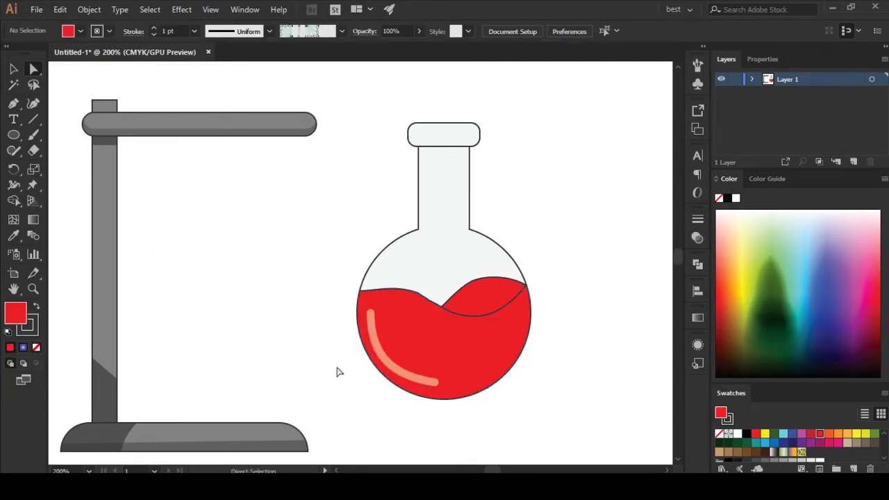
{"action": "left_click", "coordinate": [387, 364]}
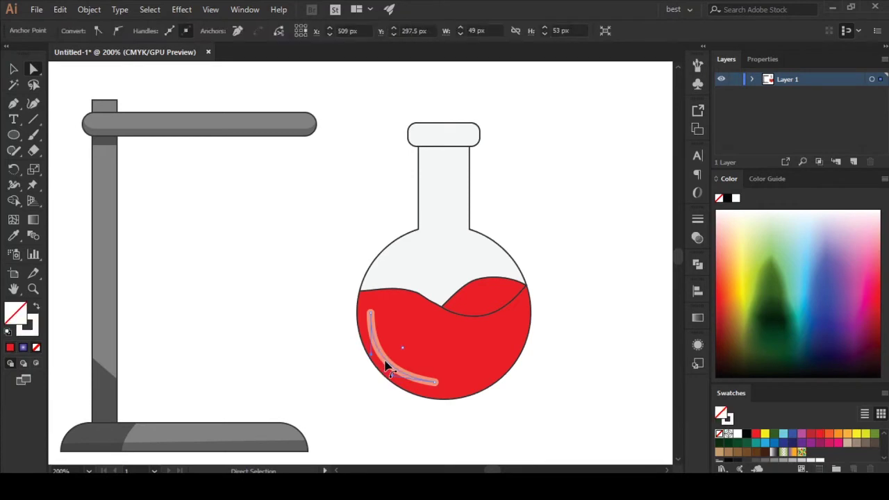
{"action": "left_click", "coordinate": [419, 377]}
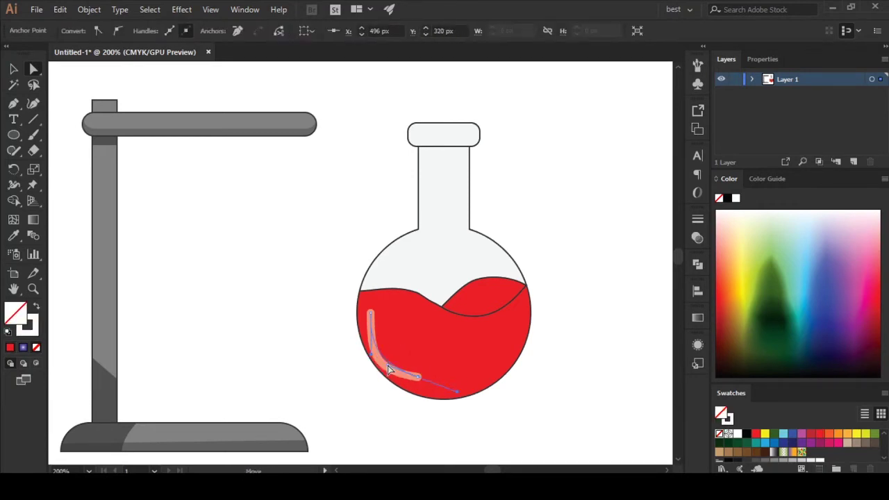
{"action": "left_click", "coordinate": [376, 358]}
{"action": "left_click", "coordinate": [347, 393]}
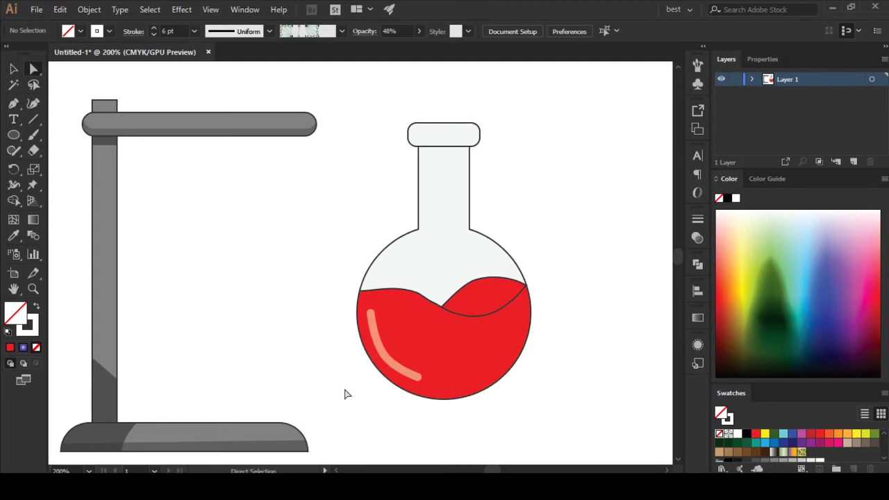
{"action": "left_click", "coordinate": [377, 358]}
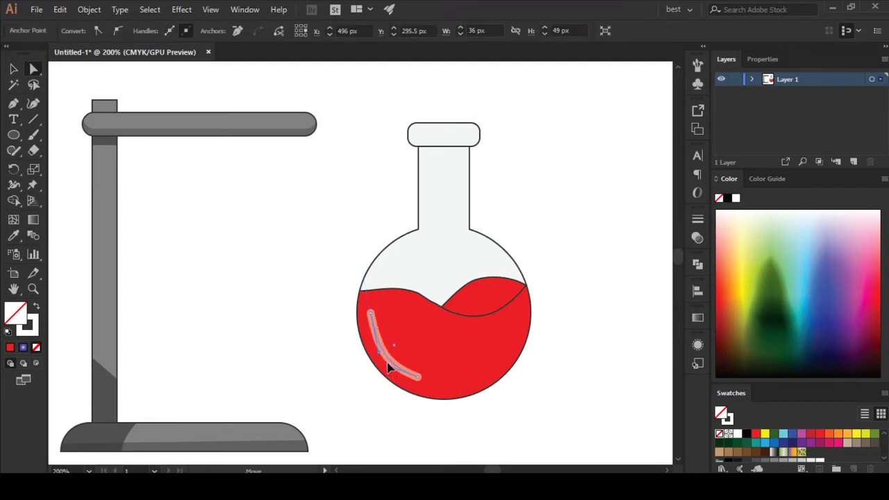
{"action": "left_click", "coordinate": [419, 378]}
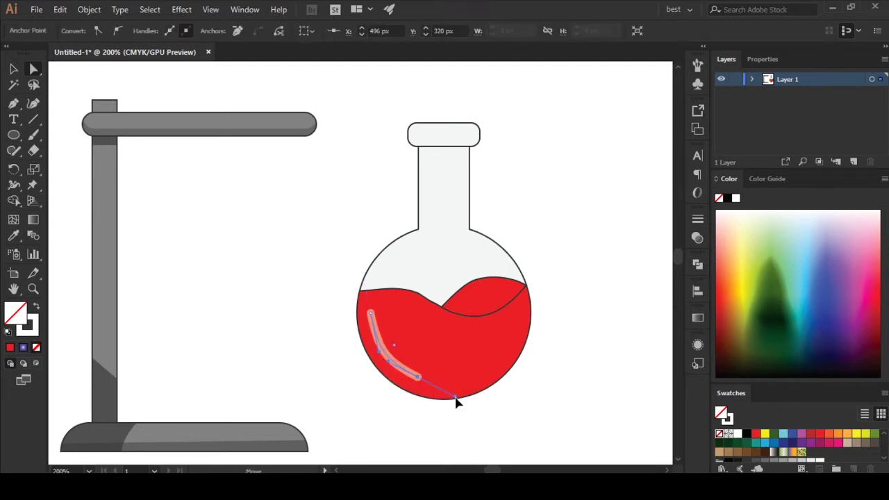
{"action": "mouse_move", "coordinate": [451, 401]}
{"action": "left_mouse_down"}
{"action": "mouse_move", "coordinate": [389, 366]}
{"action": "mouse_move", "coordinate": [371, 340]}
{"action": "left_mouse_up"}
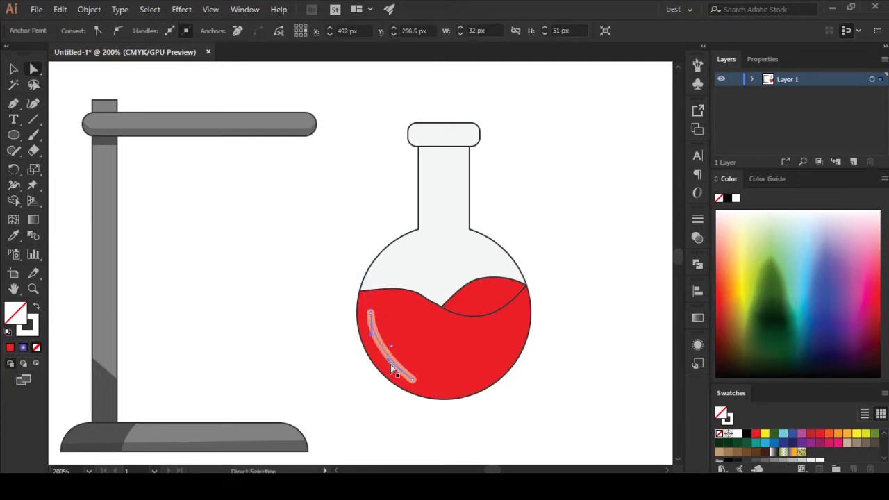
{"action": "key", "text": "ctrl+shift+a"}
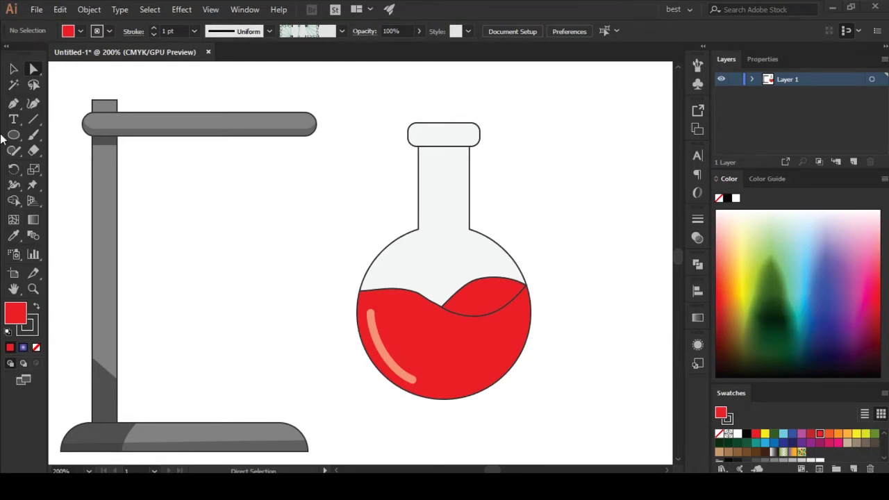
- Draw a short dash at the liquid's upper-left and copy the highlight's stroke onto it with Eyedropper
{"action": "left_click", "coordinate": [13, 103]}
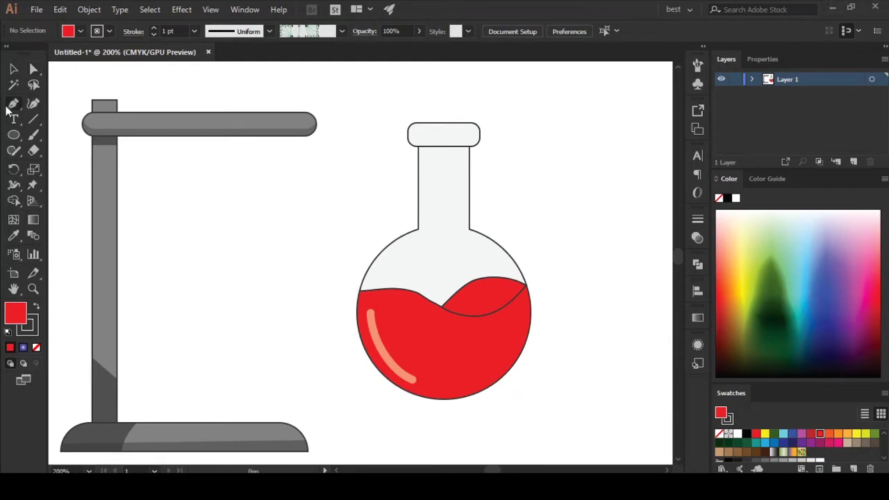
{"action": "left_click", "coordinate": [372, 297]}
{"action": "left_click", "coordinate": [381, 279]}
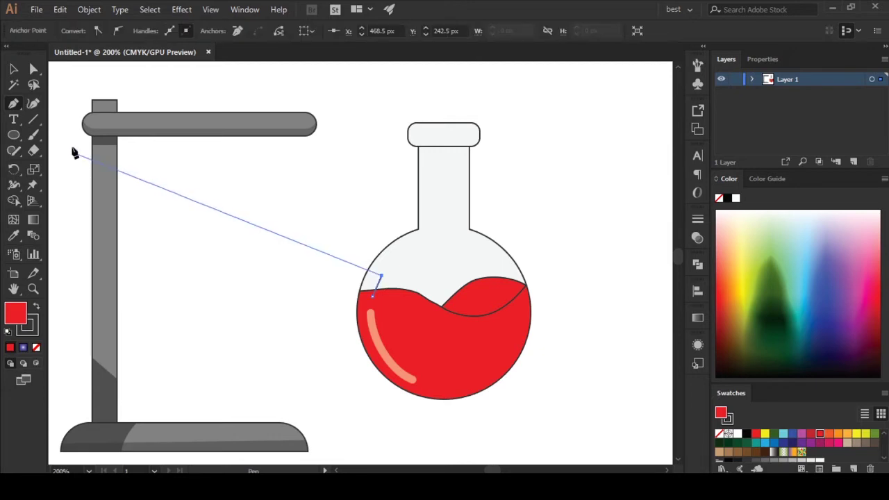
{"action": "key", "text": "i"}
{"action": "left_click", "coordinate": [398, 355]}
{"action": "key", "text": "v"}
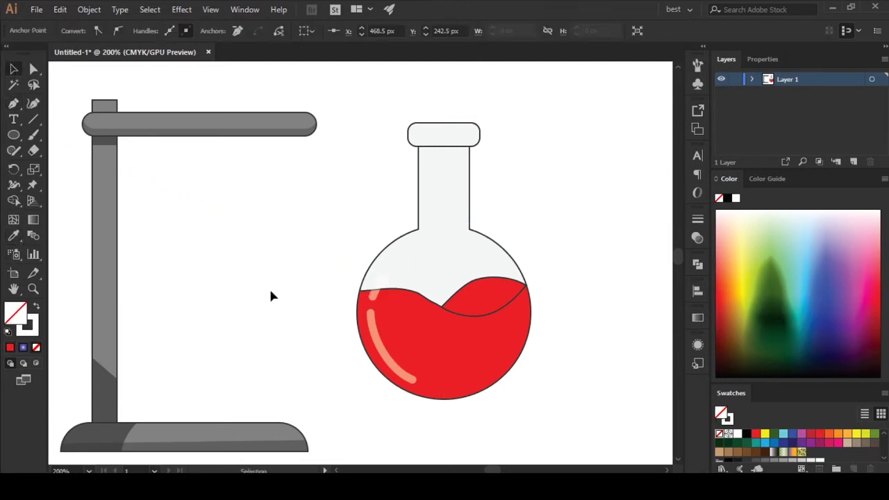
{"action": "left_click", "coordinate": [276, 302]}
- Cancel the close-document prompt and start a Pen line across the flask neck
{"action": "left_click", "coordinate": [875, 7]}
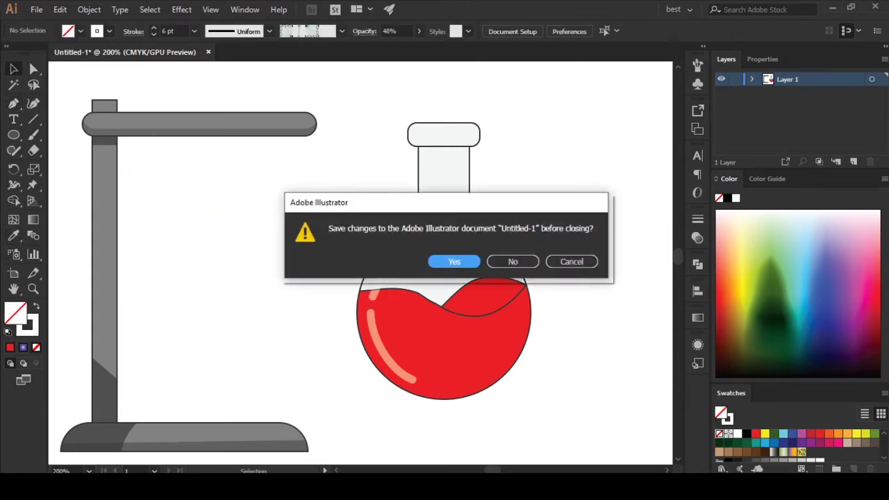
{"action": "left_click", "coordinate": [571, 262]}
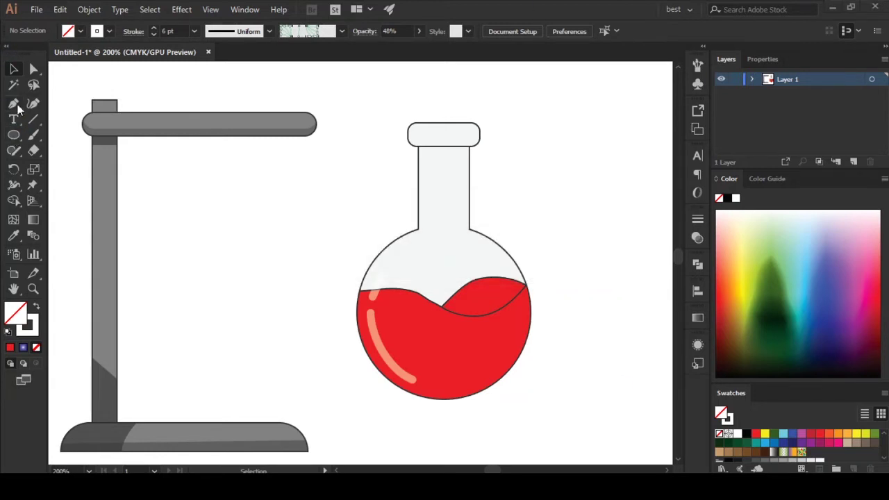
{"action": "left_click", "coordinate": [14, 103]}
{"action": "left_click", "coordinate": [417, 154]}
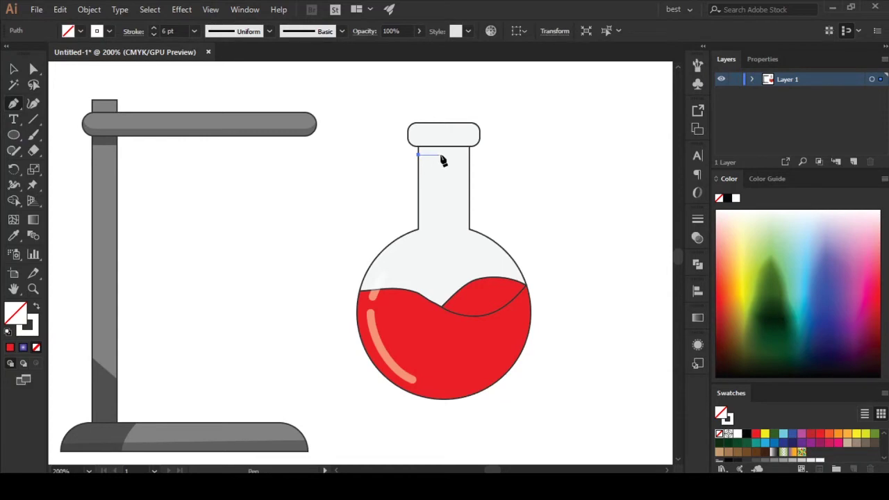
- Finish the neck line as a black 2 pt stroke positioned just under the lip
{"action": "left_click", "coordinate": [446, 154]}
{"action": "left_click", "coordinate": [13, 69]}
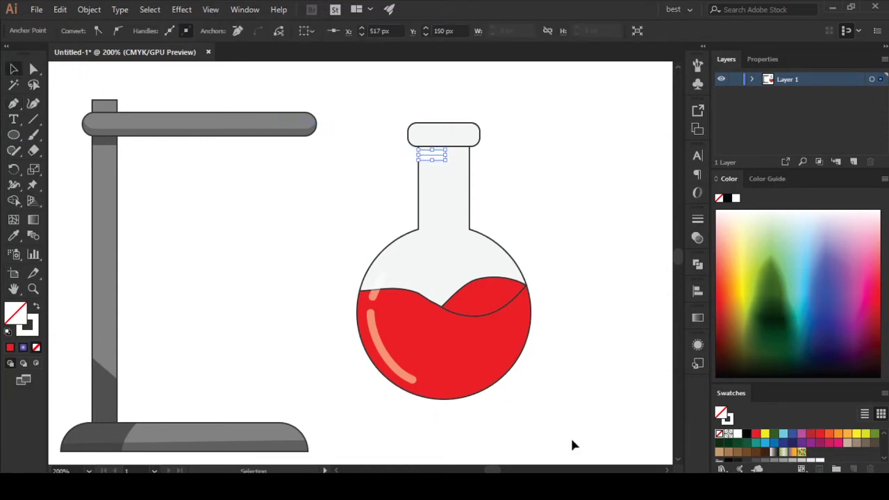
{"action": "key", "text": "x"}
{"action": "left_click", "coordinate": [746, 434]}
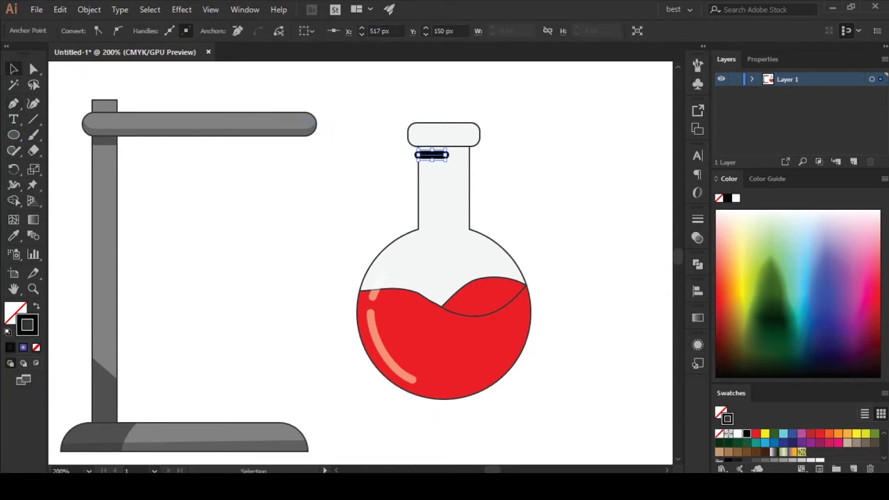
{"action": "left_click_drag", "start_coordinate": [445, 154], "coordinate": [434, 158]}
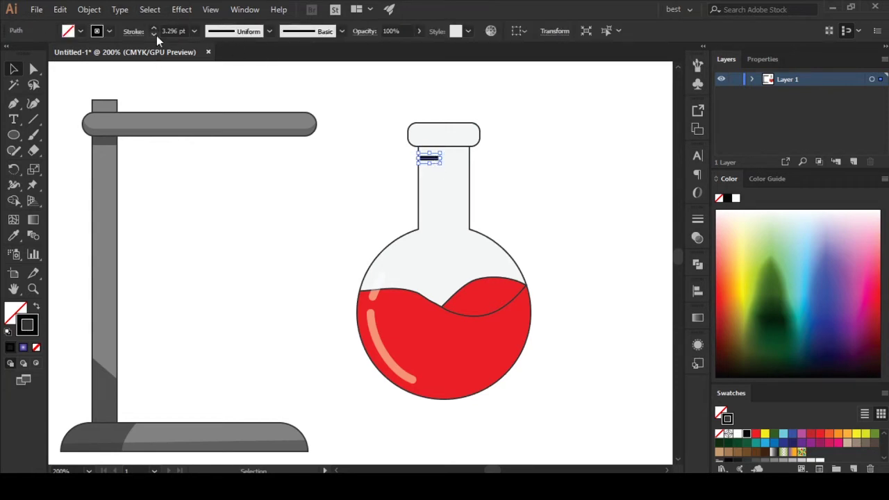
{"action": "double_click", "coordinate": [171, 31]}
{"action": "type", "text": "2"}
{"action": "key", "text": "Return"}
{"action": "left_click", "coordinate": [142, 174]}
{"action": "left_click", "coordinate": [431, 159]}
- Alt-drag a copy of the neck tick line just below the original
{"action": "left_click", "coordinate": [370, 250]}
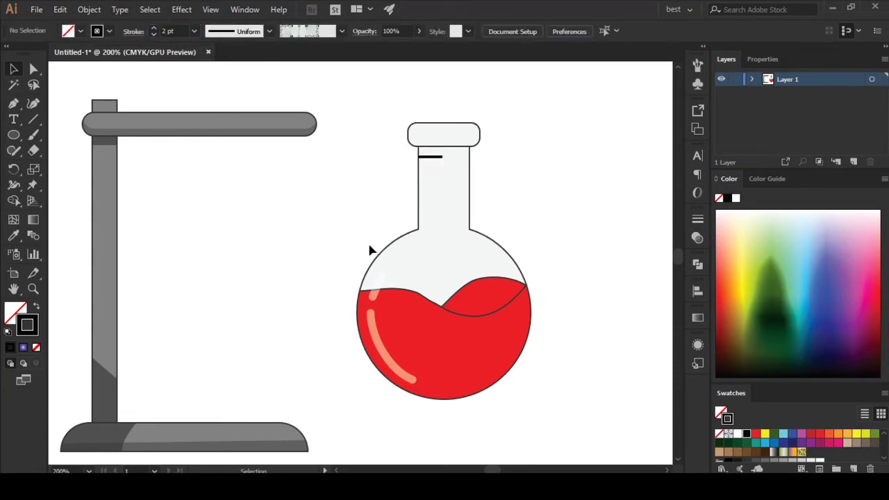
{"action": "left_click", "coordinate": [432, 159]}
{"action": "left_click", "coordinate": [430, 161], "text": "alt"}
{"action": "left_click_drag", "start_coordinate": [430, 161], "coordinate": [429, 169]}
{"action": "key", "text": "ctrl+equal"}
{"action": "key", "text": "ctrl+equal"}
{"action": "key", "text": "ctrl+equal"}
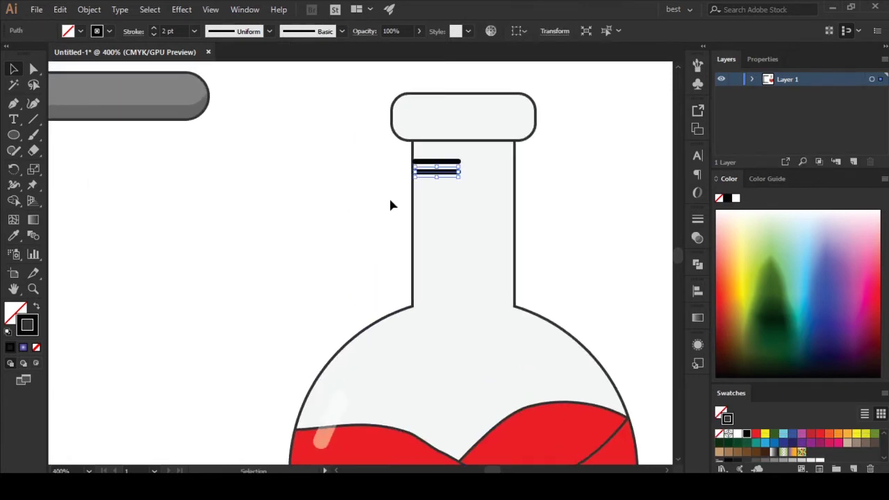
- Give both tick lines flat butt caps in the Stroke panel
{"action": "left_click", "coordinate": [426, 155], "text": "shift"}
{"action": "left_click", "coordinate": [582, 252]}
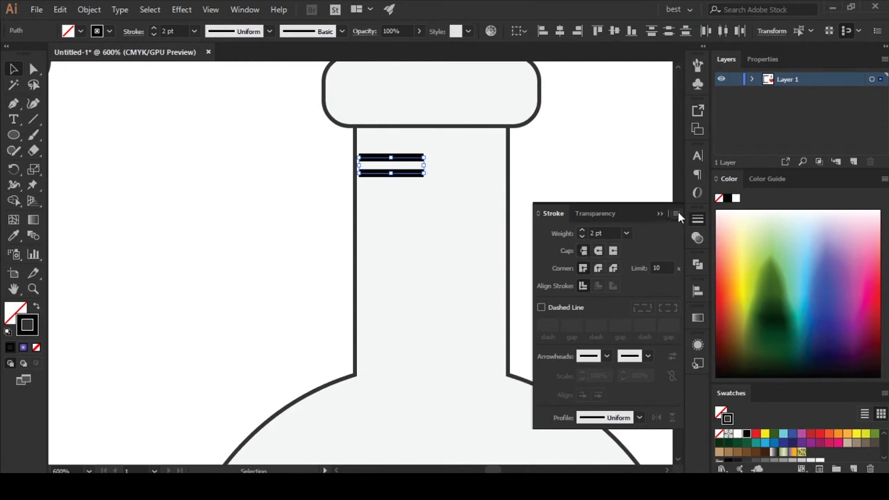
{"action": "left_click", "coordinate": [587, 183]}
{"action": "left_click", "coordinate": [397, 179]}
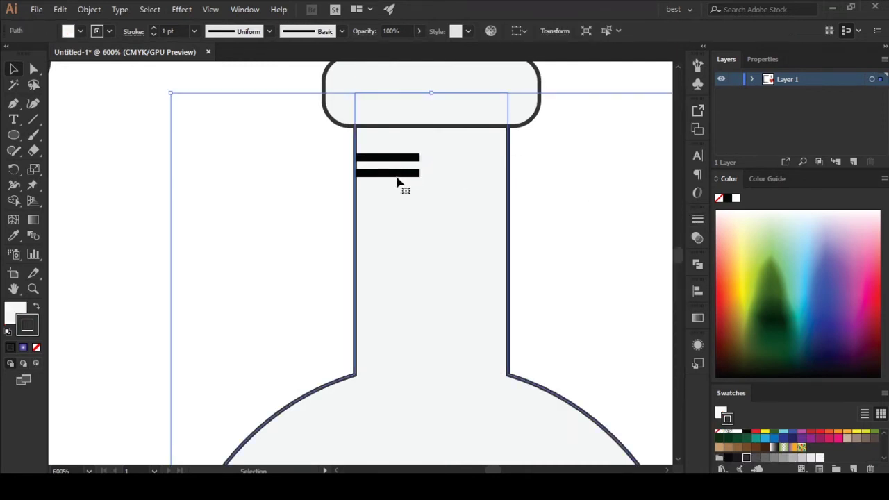
{"action": "left_click", "coordinate": [397, 183]}
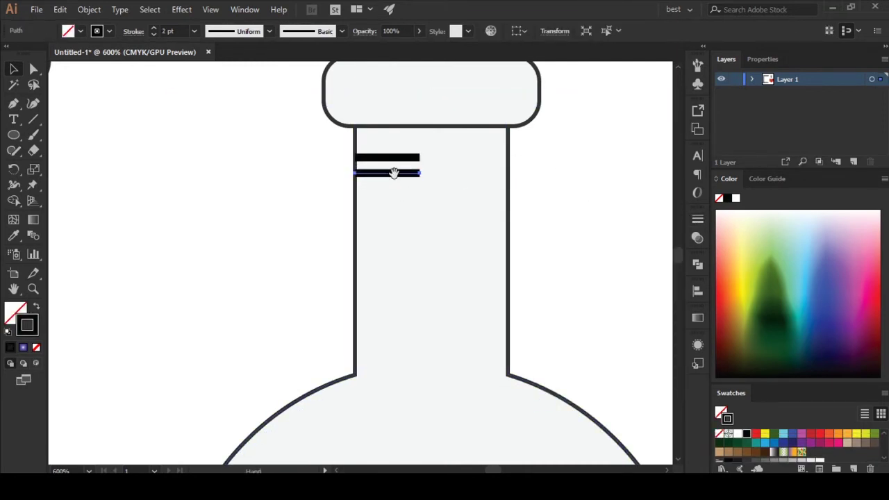
{"action": "left_click", "coordinate": [402, 186]}
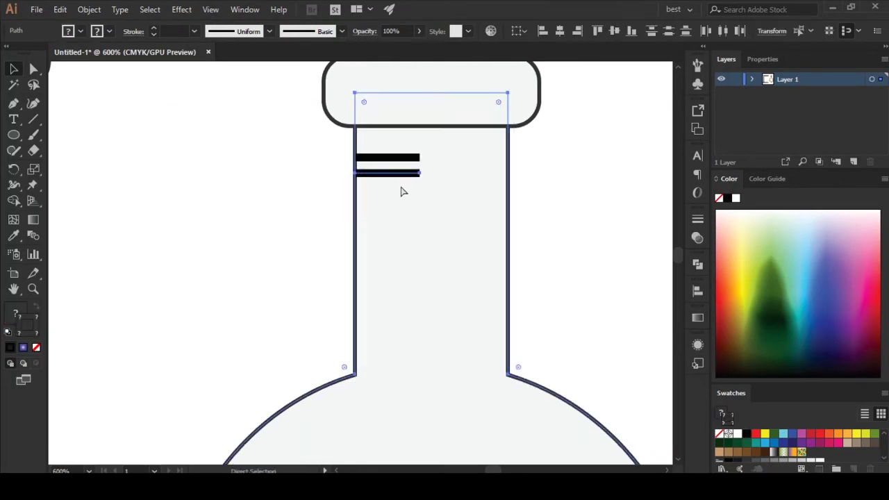
{"action": "left_click", "coordinate": [388, 165]}
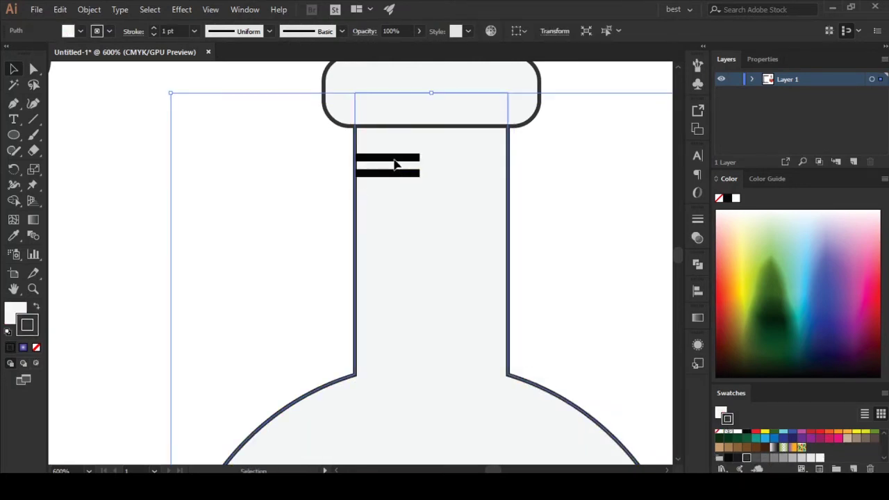
- Place a copy of the tick line lower down the neck and exit isolation mode
{"action": "double_click", "coordinate": [394, 161]}
{"action": "left_click_drag", "start_coordinate": [397, 161], "coordinate": [397, 196]}
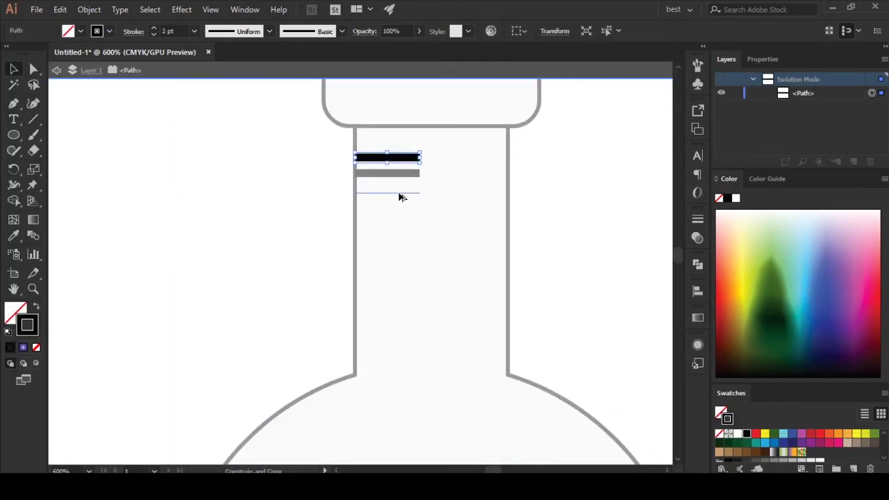
{"action": "left_click", "coordinate": [397, 200]}
{"action": "left_click", "coordinate": [393, 193]}
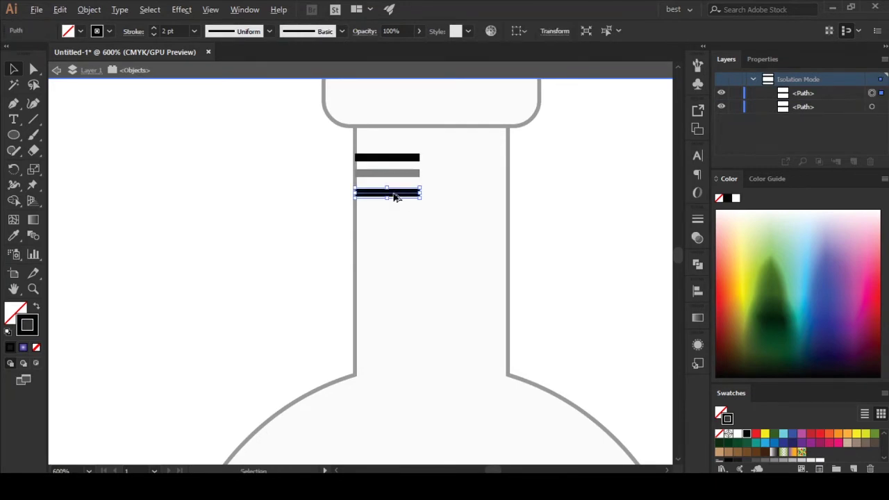
{"action": "double_click", "coordinate": [391, 200]}
{"action": "left_click", "coordinate": [238, 202]}
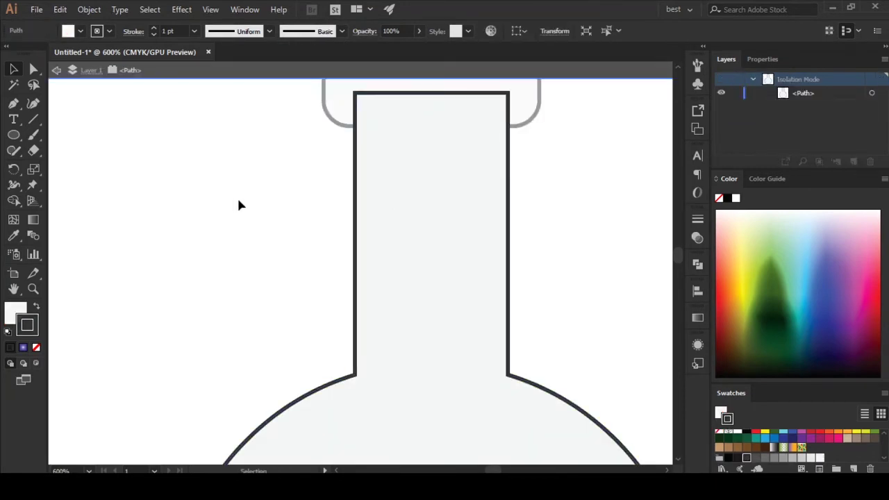
{"action": "double_click", "coordinate": [238, 202]}
{"action": "left_click", "coordinate": [375, 193]}
- Add more tick lines with Ctrl+D and nudge them upward into the neck
{"action": "key", "text": "ctrl+d"}
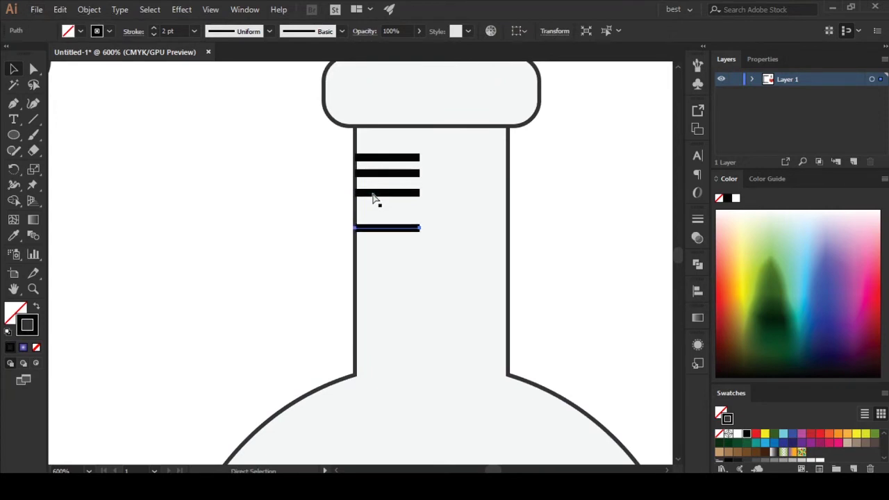
{"action": "key", "text": "ctrl+d"}
{"action": "key", "text": "ctrl+d"}
{"action": "key", "text": "ctrl+d"}
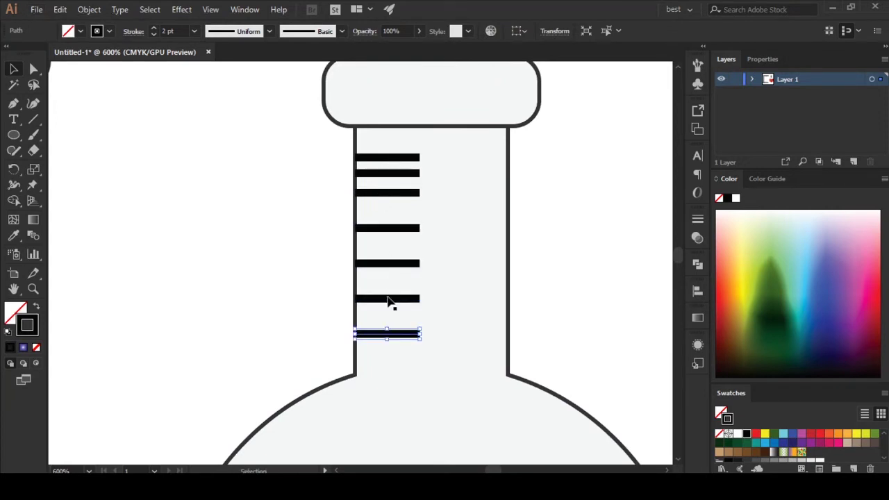
{"action": "key", "text": "Up"}
{"action": "key", "text": "Up"}
{"action": "key", "text": "Up"}
{"action": "left_click", "coordinate": [389, 298]}
{"action": "key", "text": "Up"}
{"action": "key", "text": "Up"}
{"action": "left_click", "coordinate": [382, 264]}
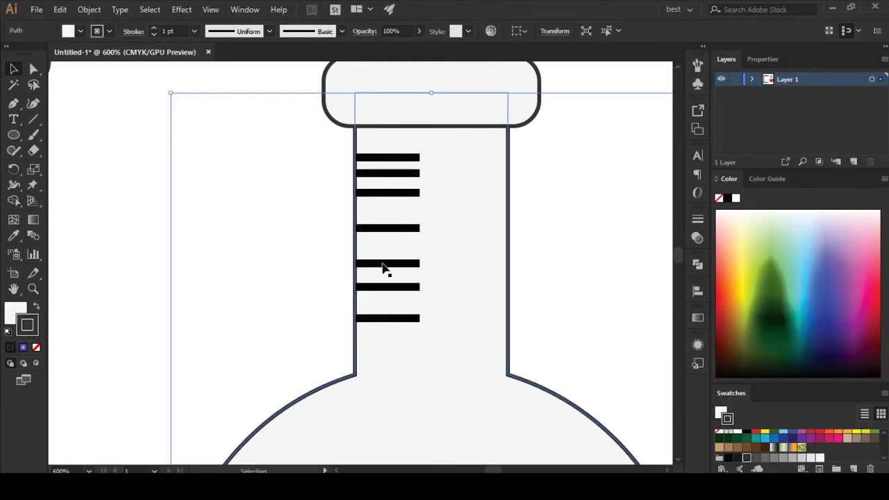
{"action": "double_click", "coordinate": [382, 265]}
{"action": "key", "text": "Up"}
{"action": "key", "text": "Up"}
{"action": "key", "text": "Up"}
{"action": "key", "text": "Up"}
{"action": "left_click", "coordinate": [316, 241]}
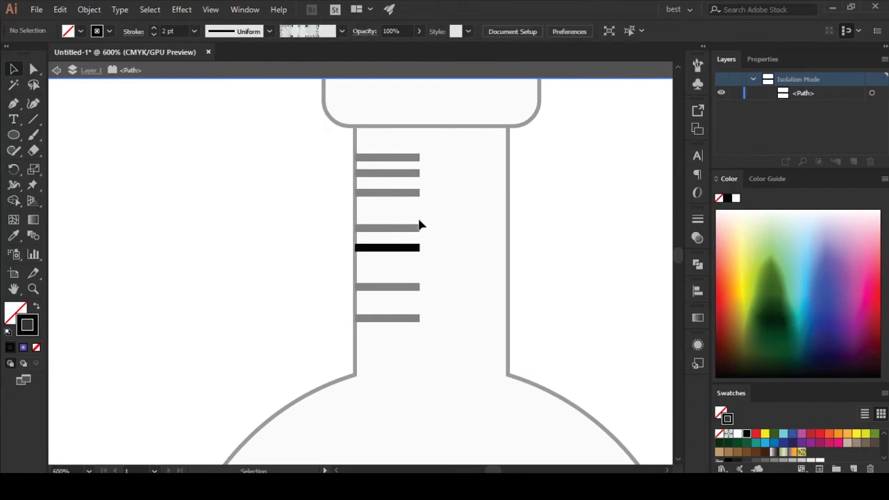
{"action": "key", "text": "Escape"}
- Select all seven tick lines and space them evenly with Distribute Vertical Centers
{"action": "left_click", "coordinate": [369, 163]}
{"action": "left_click_drag", "start_coordinate": [365, 148], "coordinate": [377, 179]}
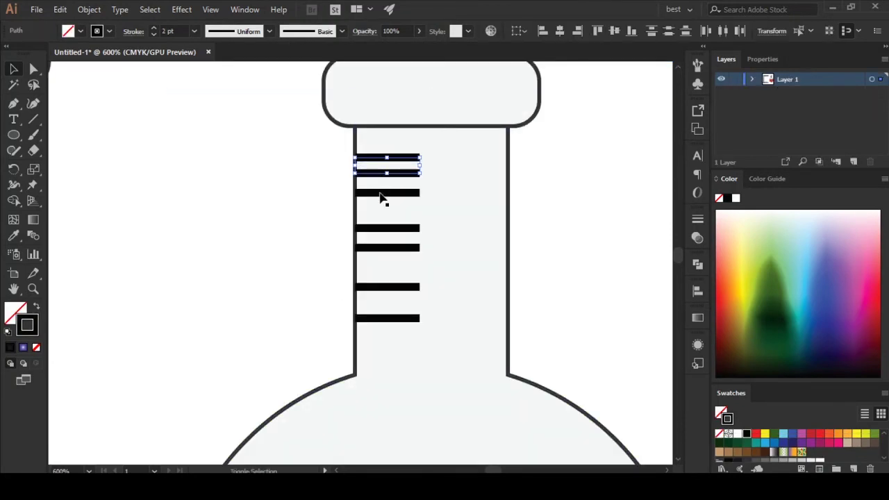
{"action": "left_click", "coordinate": [380, 193], "text": "shift"}
{"action": "left_click", "coordinate": [377, 249], "text": "shift"}
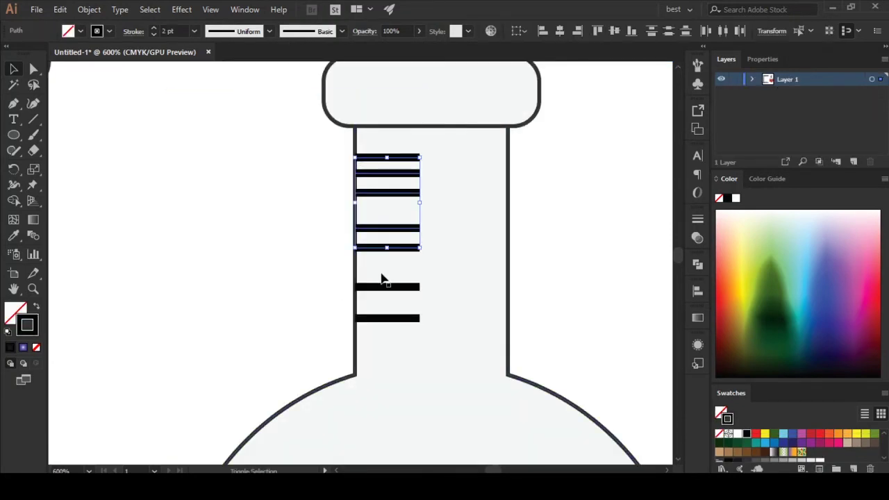
{"action": "left_click", "coordinate": [384, 288], "text": "shift"}
{"action": "left_click", "coordinate": [385, 318], "text": "shift"}
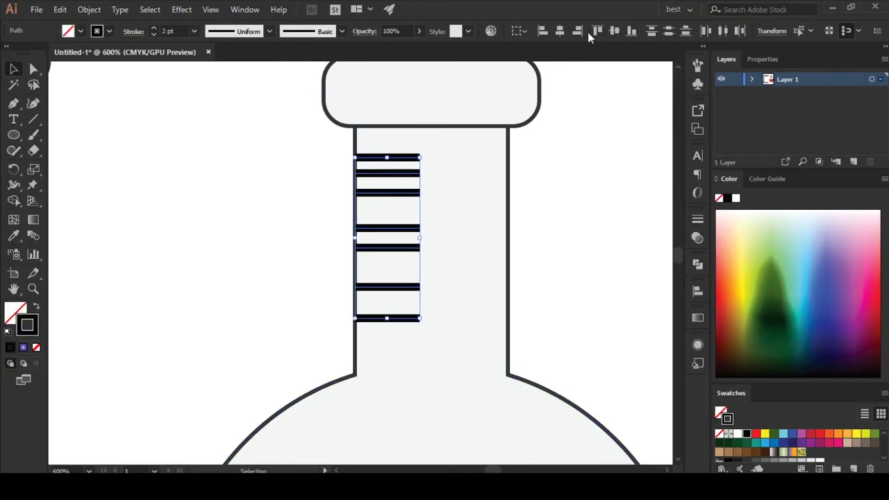
{"action": "left_click", "coordinate": [668, 31]}
{"action": "left_click", "coordinate": [585, 184]}
{"action": "scroll", "coordinate": [586, 185], "scroll_direction": "down", "scroll_amount": 3}
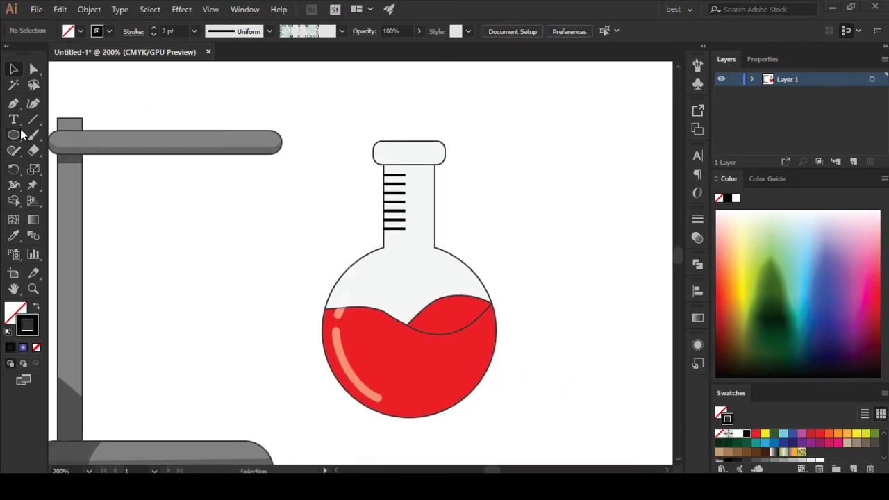
- Draw a small circle inside the red liquid and fill it dark red
{"action": "left_click", "coordinate": [14, 134]}
{"action": "left_click_drag", "start_coordinate": [392, 361], "coordinate": [408, 377]}
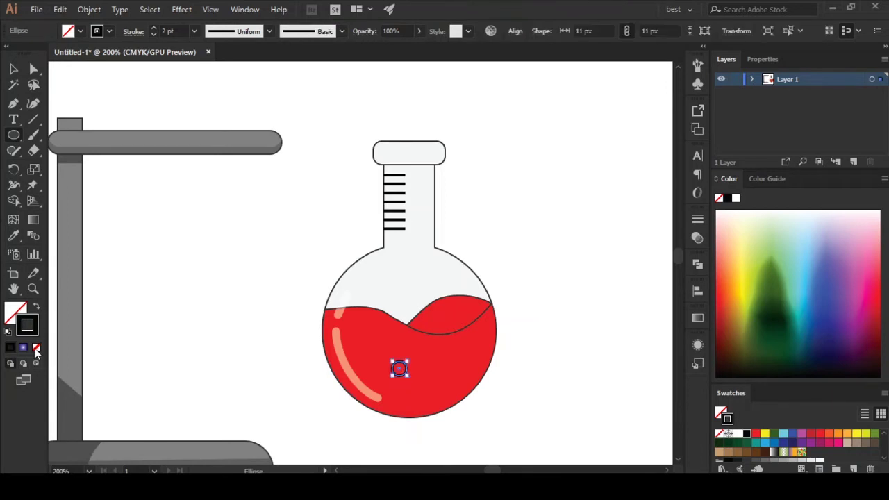
{"action": "left_click", "coordinate": [36, 348]}
{"action": "left_click", "coordinate": [805, 461]}
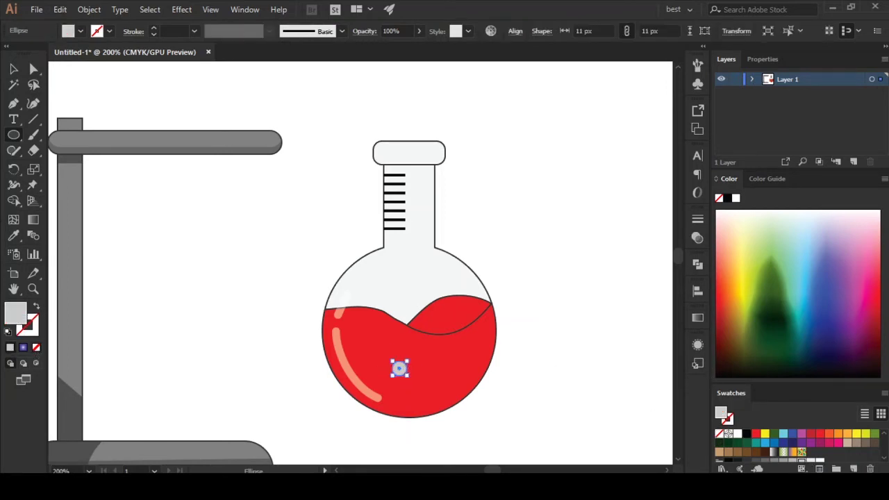
{"action": "scroll", "coordinate": [777, 393], "scroll_direction": "down", "scroll_amount": 1}
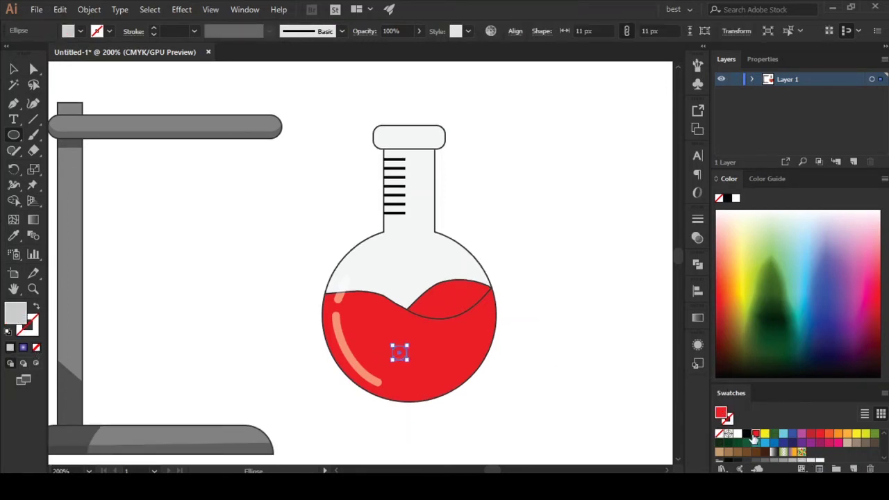
{"action": "left_click", "coordinate": [755, 434]}
{"action": "left_click", "coordinate": [766, 178]}
{"action": "left_click", "coordinate": [801, 241]}
- Give the bubble a dark red fill and a 1 pt outline
{"action": "key", "text": "v"}
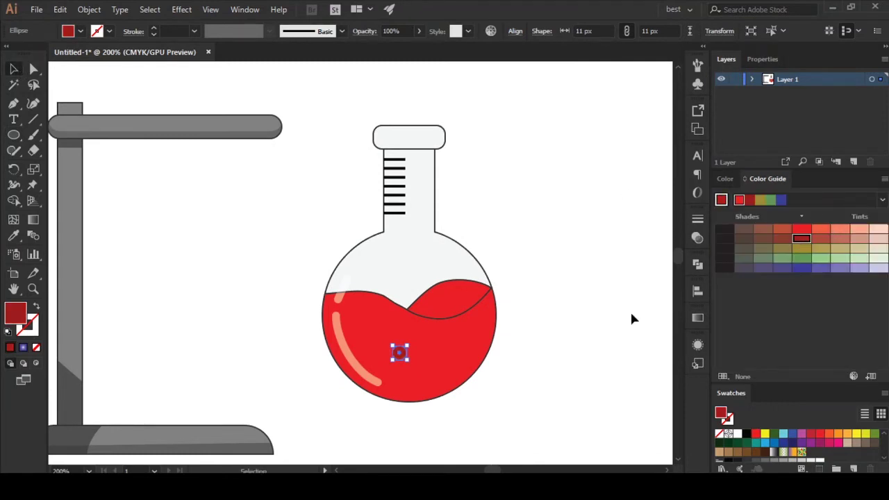
{"action": "left_click", "coordinate": [594, 311]}
{"action": "left_click", "coordinate": [399, 353]}
{"action": "left_click", "coordinate": [36, 347]}
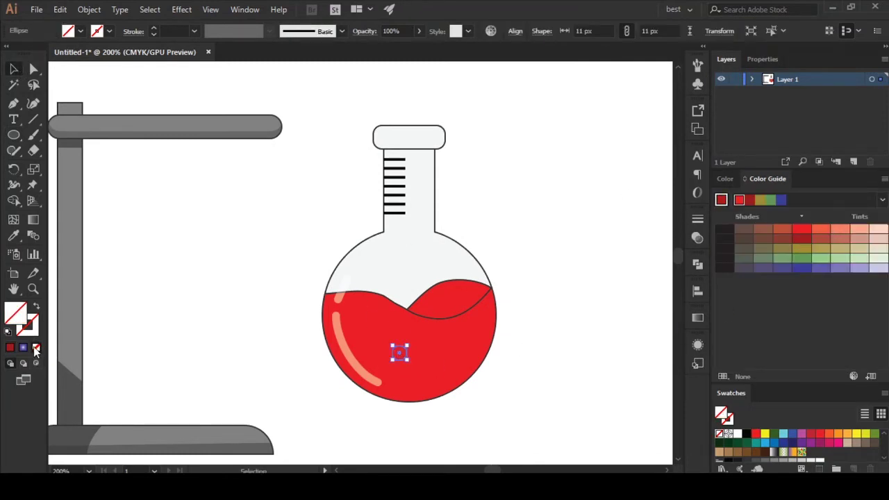
{"action": "left_click", "coordinate": [10, 347]}
{"action": "left_click", "coordinate": [27, 325]}
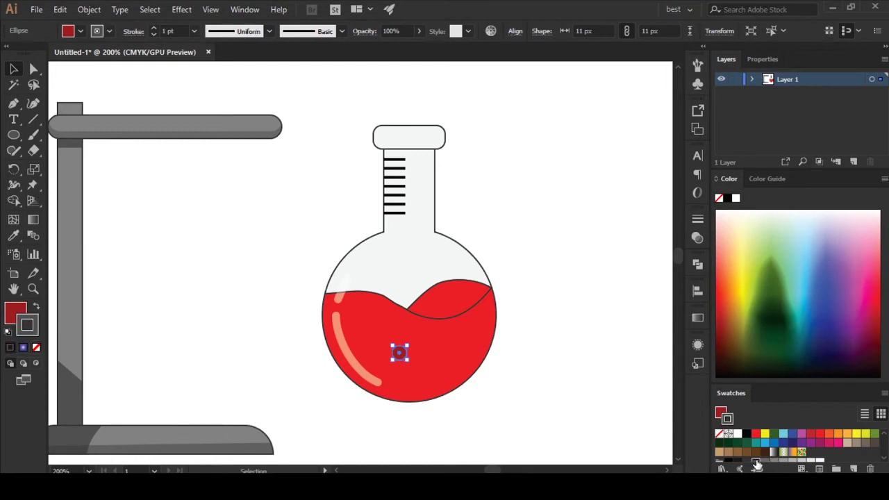
{"action": "key", "text": "x"}
{"action": "left_click", "coordinate": [97, 194]}
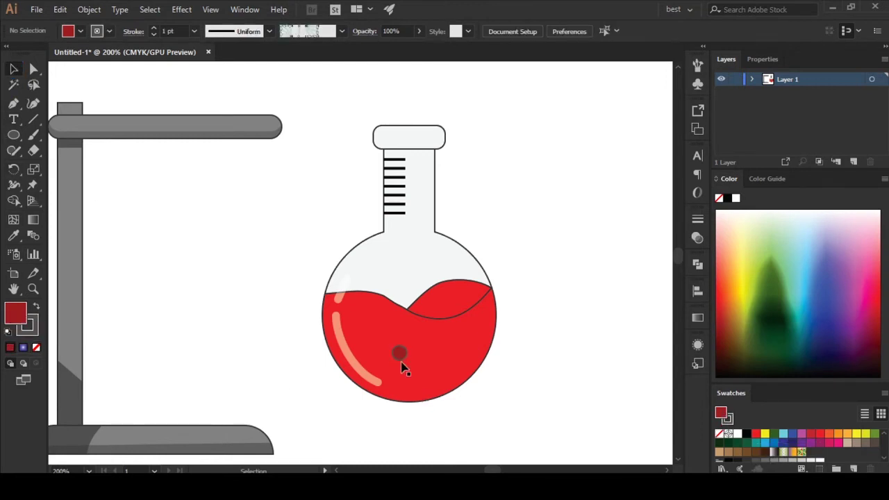
- Copy the bubble to other spots in the liquid, scaling the copies to different sizes
{"action": "mouse_move", "coordinate": [401, 356]}
{"action": "left_mouse_down"}
{"action": "mouse_move", "coordinate": [439, 313]}
{"action": "mouse_move", "coordinate": [393, 281]}
{"action": "mouse_move", "coordinate": [403, 290]}
{"action": "mouse_move", "coordinate": [440, 250]}
{"action": "left_mouse_up"}
{"action": "scroll", "coordinate": [432, 267], "scroll_direction": "up", "scroll_amount": 2}
{"action": "left_click_drag", "start_coordinate": [472, 313], "coordinate": [452, 266]}
{"action": "scroll", "coordinate": [413, 208], "scroll_direction": "up", "scroll_amount": 2}
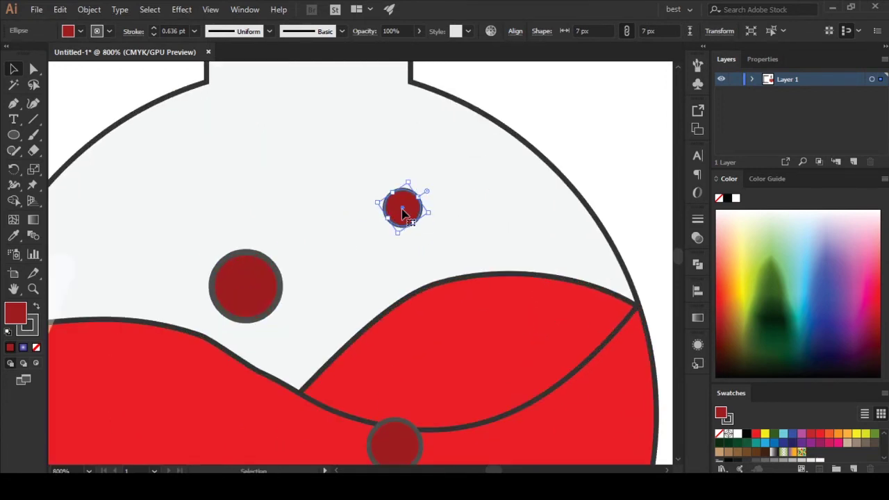
{"action": "mouse_move", "coordinate": [403, 206]}
{"action": "left_mouse_down"}
{"action": "mouse_move", "coordinate": [199, 449]}
{"action": "mouse_move", "coordinate": [375, 125]}
{"action": "mouse_move", "coordinate": [354, 133]}
{"action": "left_mouse_up"}
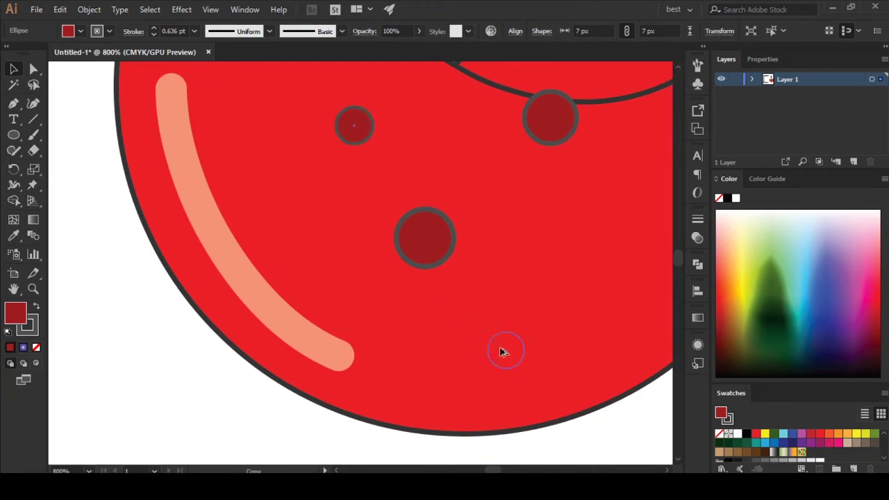
{"action": "left_click_drag", "start_coordinate": [504, 351], "coordinate": [506, 351]}
{"action": "scroll", "coordinate": [488, 361], "scroll_direction": "down", "scroll_amount": 2}
- Select the red liquid shape with Direct Selection to show its anchors
{"action": "left_click", "coordinate": [229, 391]}
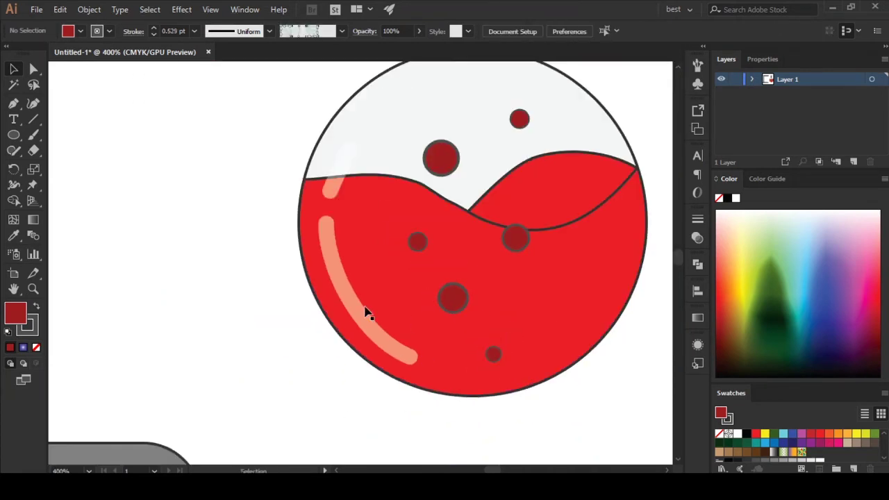
{"action": "left_click", "coordinate": [366, 312]}
{"action": "left_click_drag", "start_coordinate": [406, 258], "coordinate": [322, 326]}
{"action": "scroll", "coordinate": [323, 326], "scroll_direction": "down", "scroll_amount": 1}
{"action": "left_click", "coordinate": [532, 196]}
{"action": "left_click", "coordinate": [359, 276]}
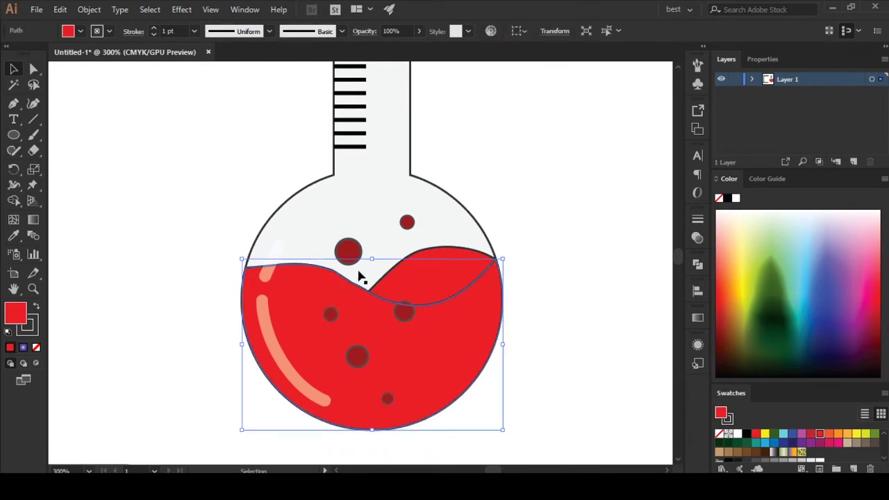
{"action": "left_click", "coordinate": [33, 70]}
{"action": "scroll", "coordinate": [352, 300], "scroll_direction": "up", "scroll_amount": 2}
- Try edits on the wave's anchors, then undo and redo them
{"action": "left_click", "coordinate": [361, 249]}
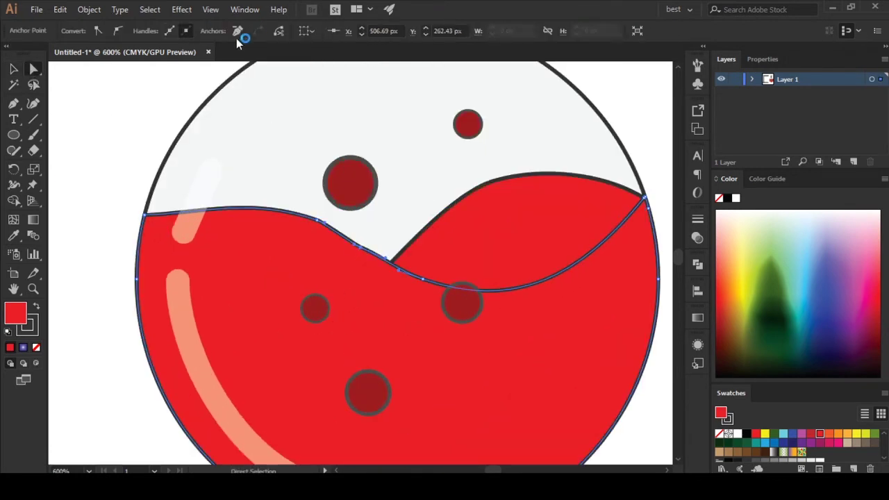
{"action": "left_click", "coordinate": [234, 34]}
{"action": "left_click", "coordinate": [317, 222]}
{"action": "key", "text": "ctrl+z"}
{"action": "key", "text": "ctrl+z"}
{"action": "key", "text": "ctrl+shift+z"}
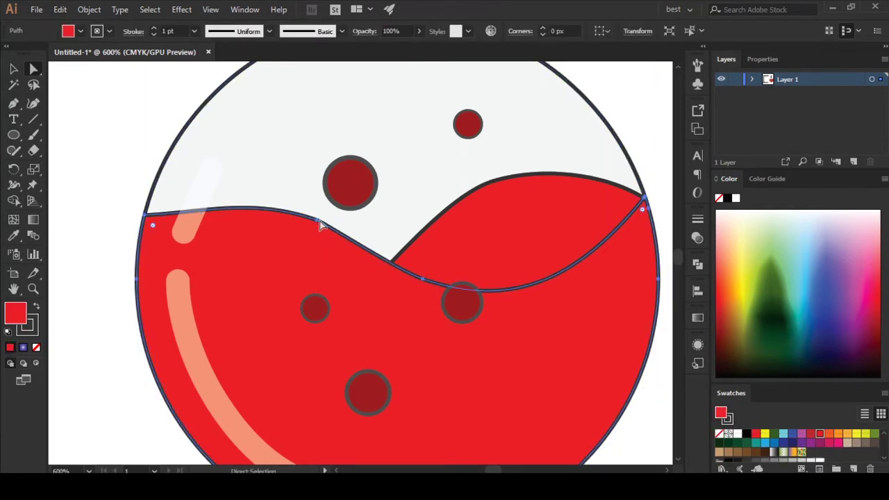
{"action": "key", "text": "ctrl+shift+z"}
- Drag the wave's curve and handles to smooth the left crest's dip toward the centre
{"action": "scroll", "coordinate": [320, 225], "scroll_direction": "up", "scroll_amount": 2}
{"action": "left_click_drag", "start_coordinate": [335, 229], "coordinate": [375, 243]}
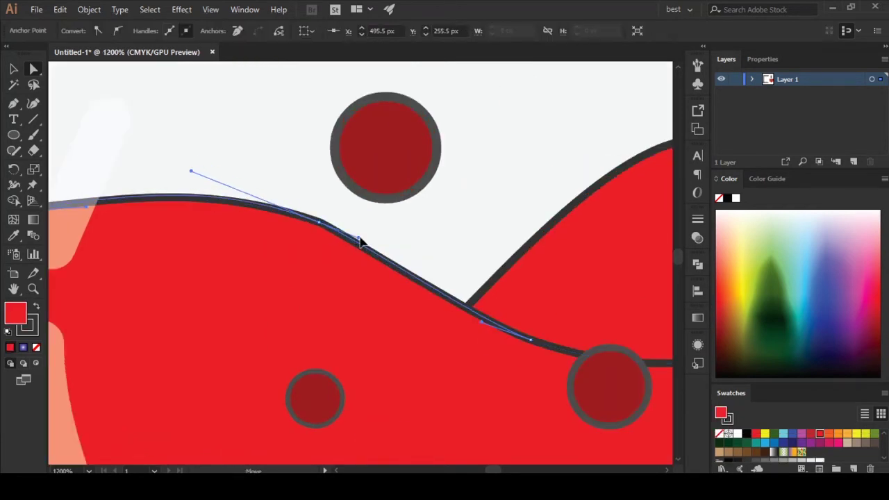
{"action": "scroll", "coordinate": [148, 193], "scroll_direction": "down", "scroll_amount": 2}
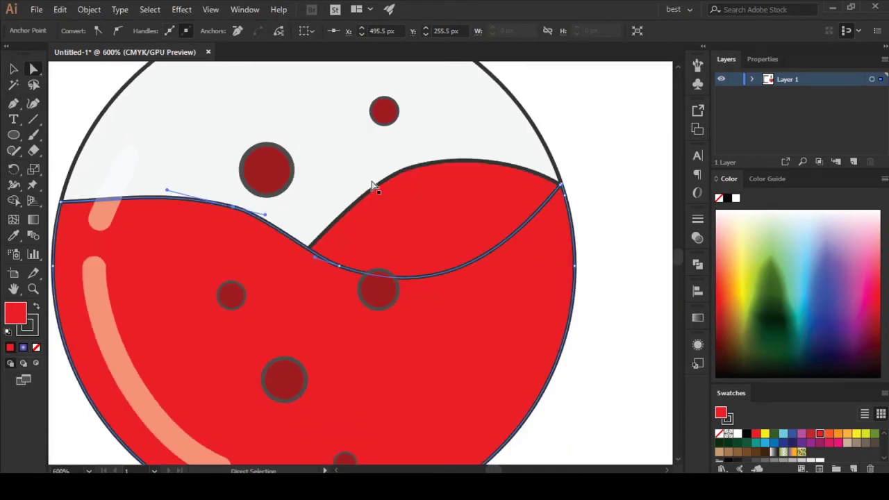
{"action": "left_click", "coordinate": [583, 165]}
{"action": "left_click", "coordinate": [228, 209]}
{"action": "left_click", "coordinate": [187, 200]}
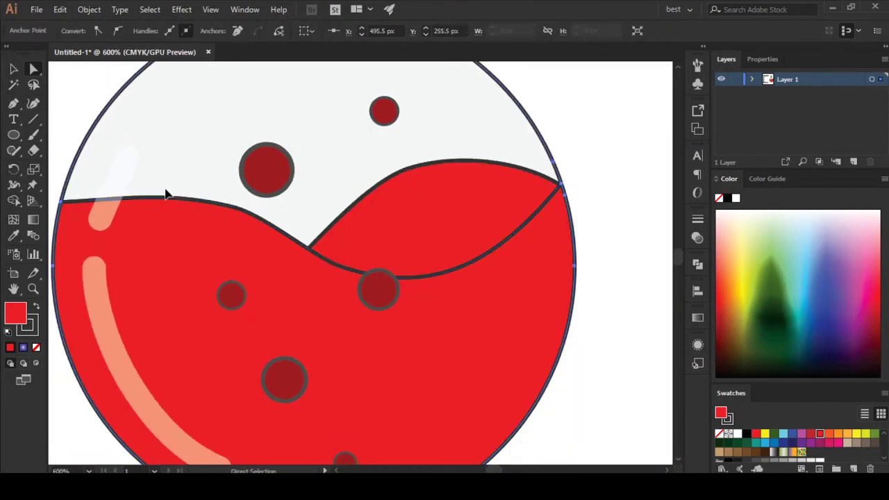
{"action": "left_click", "coordinate": [232, 210]}
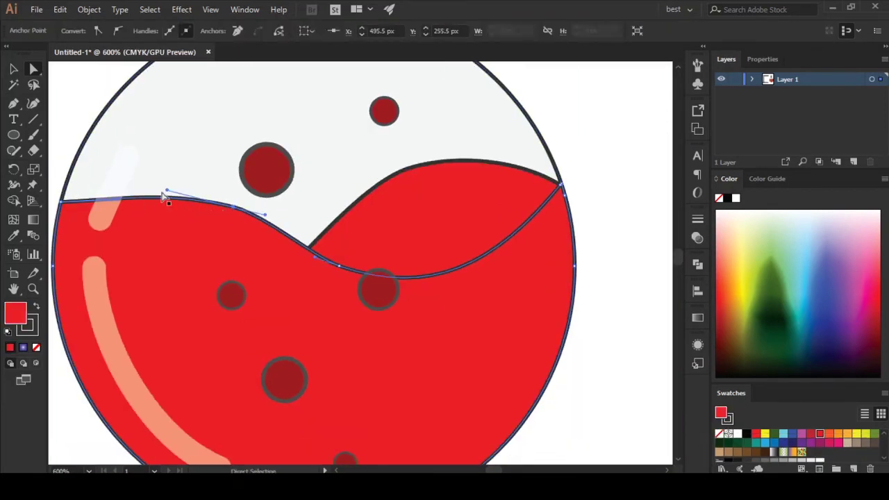
{"action": "left_click_drag", "start_coordinate": [167, 191], "coordinate": [166, 188]}
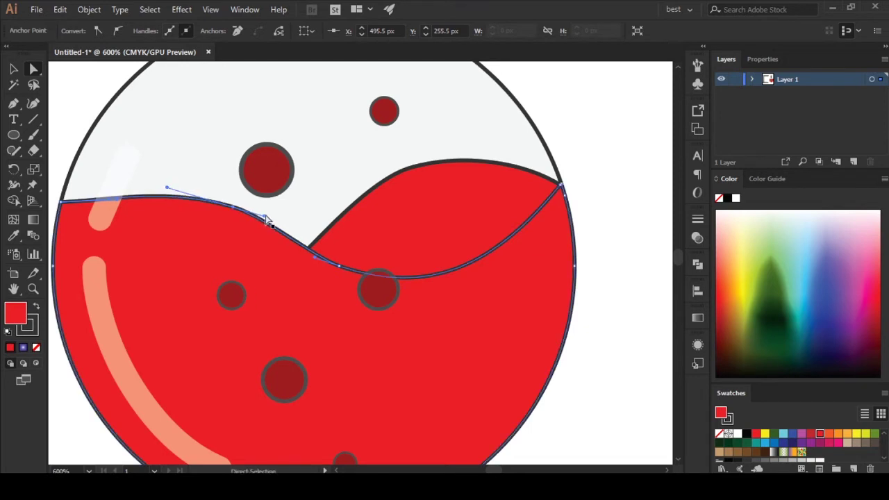
{"action": "left_click_drag", "start_coordinate": [264, 221], "coordinate": [264, 223]}
- Deselect the liquid and zoom out to show the whole flask and neck
{"action": "left_click", "coordinate": [575, 171]}
{"action": "scroll", "coordinate": [576, 172], "scroll_direction": "down", "scroll_amount": 2}
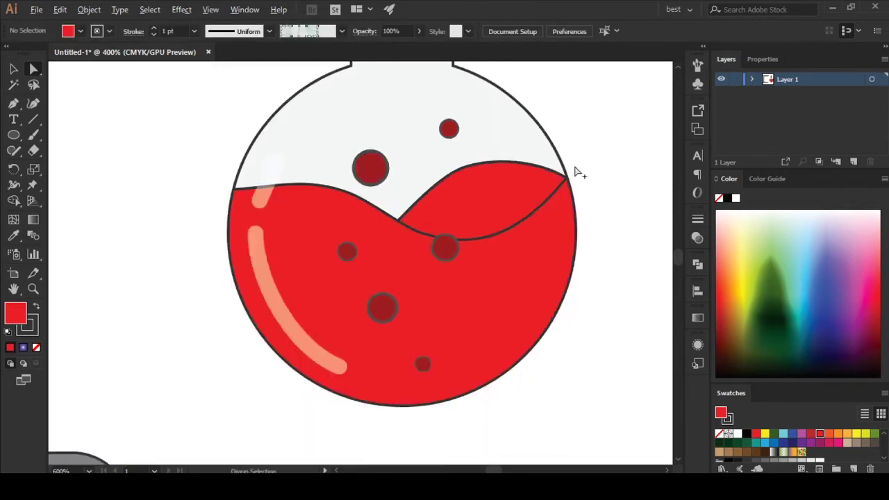
{"action": "scroll", "coordinate": [566, 229], "scroll_direction": "down", "scroll_amount": 2}
{"action": "left_click_drag", "start_coordinate": [561, 250], "coordinate": [503, 303]}
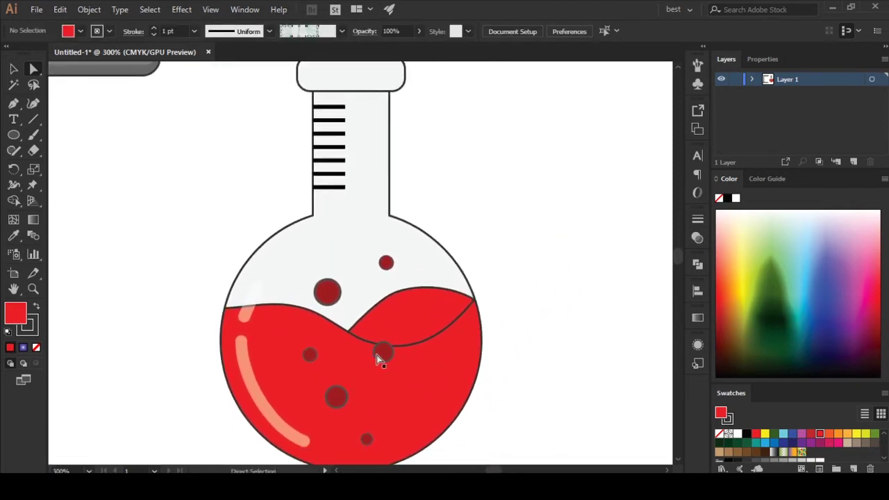
- Copy a bubble up into the flask neck and resize it to 6 px
{"action": "left_click_drag", "start_coordinate": [380, 354], "coordinate": [361, 157]}
{"action": "key", "text": "v"}
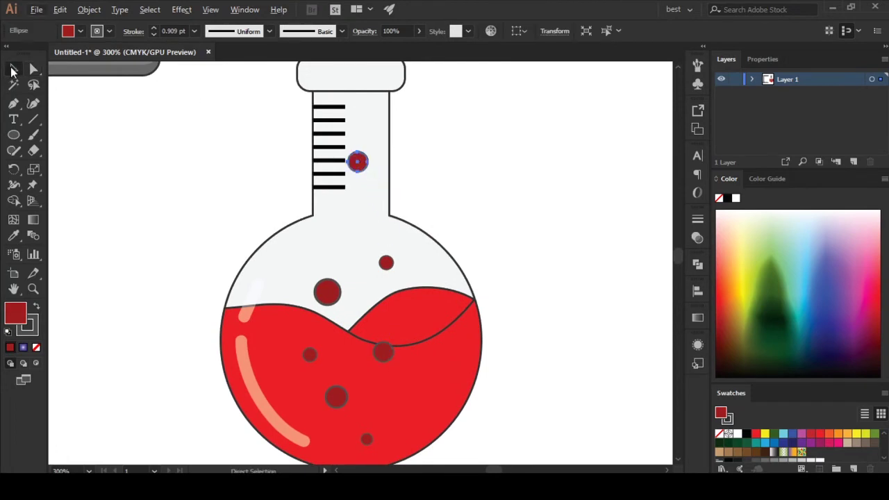
{"action": "mouse_move", "coordinate": [364, 151]}
{"action": "left_mouse_down"}
{"action": "mouse_move", "coordinate": [298, 279]}
{"action": "mouse_move", "coordinate": [343, 89]}
{"action": "mouse_move", "coordinate": [352, 85]}
{"action": "left_mouse_up"}
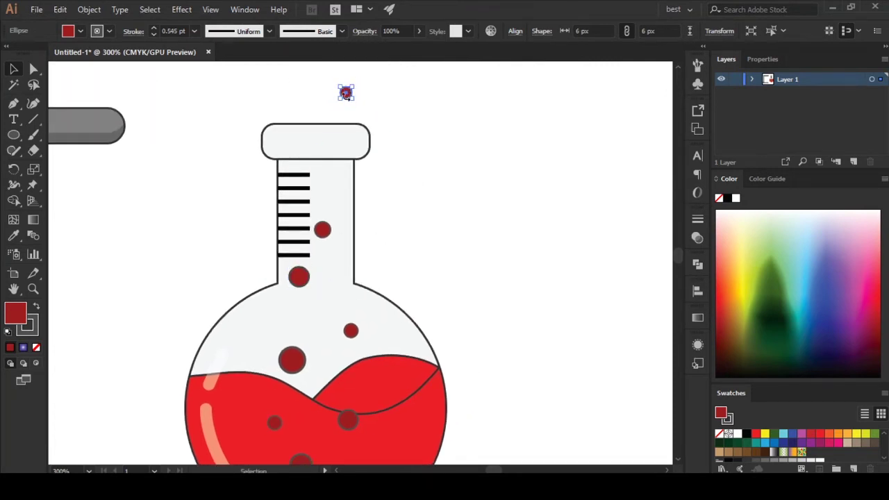
{"action": "scroll", "coordinate": [346, 92], "scroll_direction": "up", "scroll_amount": 2}
- Add bubble copies above the flask mouth, shrinking the top one to a 4 px dot
{"action": "left_click_drag", "start_coordinate": [384, 148], "coordinate": [258, 136]}
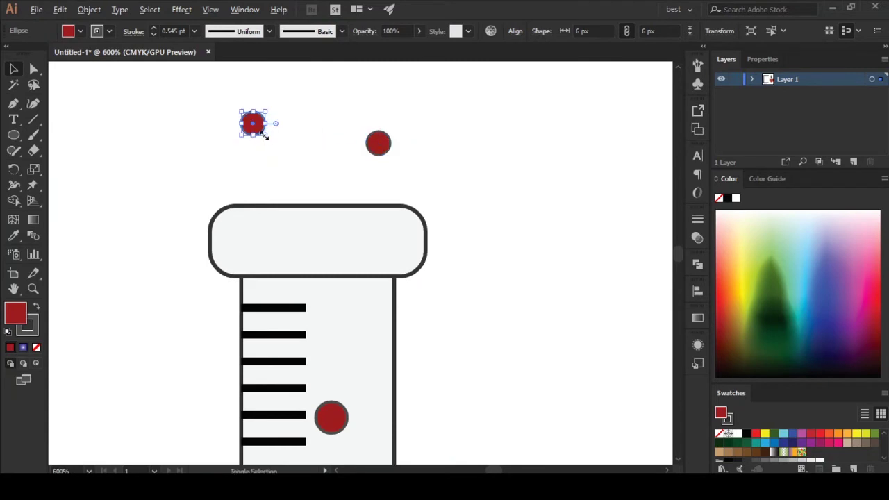
{"action": "left_click", "coordinate": [531, 212]}
{"action": "scroll", "coordinate": [531, 213], "scroll_direction": "down", "scroll_amount": 2}
{"action": "scroll", "coordinate": [340, 238], "scroll_direction": "up", "scroll_amount": 2}
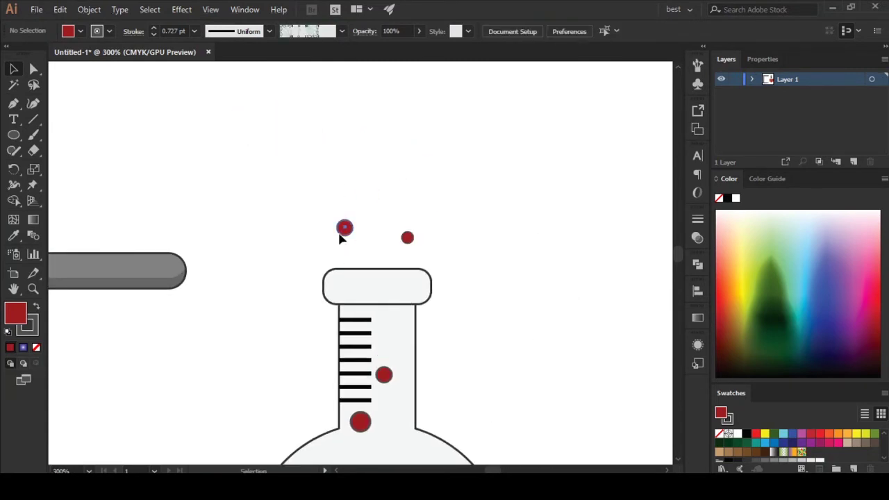
{"action": "left_click", "coordinate": [343, 229]}
{"action": "mouse_move", "coordinate": [343, 228]}
{"action": "left_mouse_down"}
{"action": "mouse_move", "coordinate": [377, 178]}
{"action": "mouse_move", "coordinate": [389, 186]}
{"action": "left_mouse_up"}
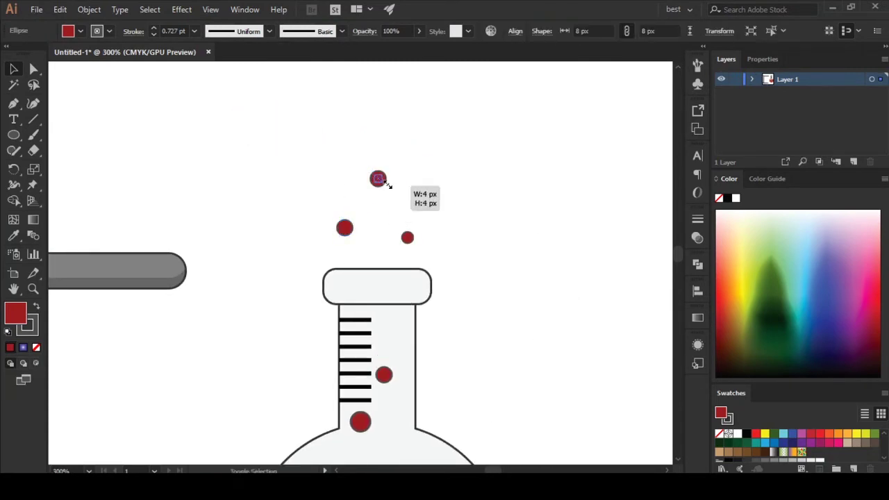
{"action": "mouse_move", "coordinate": [351, 236]}
{"action": "left_mouse_down"}
{"action": "mouse_move", "coordinate": [380, 321]}
{"action": "mouse_move", "coordinate": [334, 223]}
{"action": "left_mouse_up"}
{"action": "left_click", "coordinate": [573, 283]}
- Scale the flask down and move it onto the stand's rod
{"action": "key", "text": "ctrl+1"}
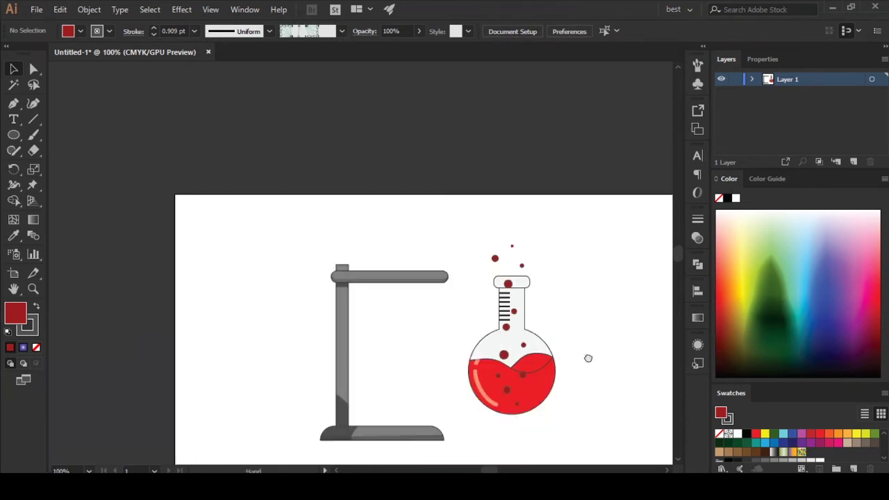
{"action": "left_click", "coordinate": [417, 347]}
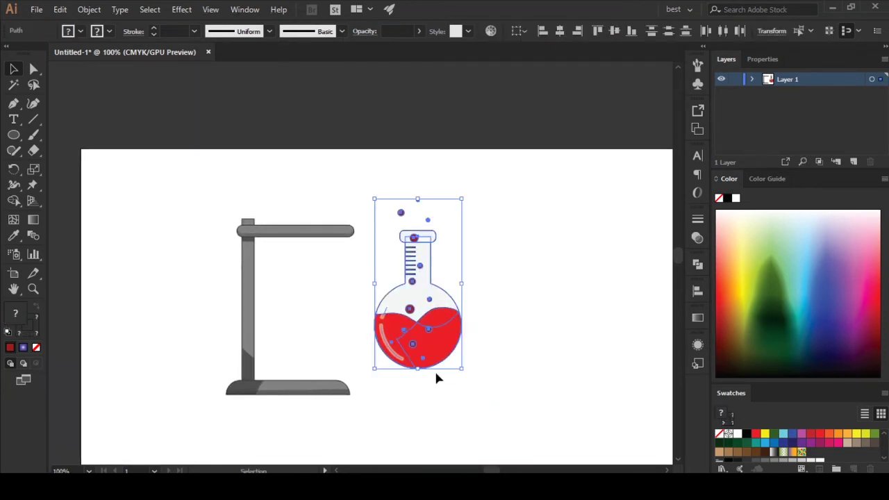
{"action": "left_click_drag", "start_coordinate": [463, 369], "coordinate": [449, 343]}
{"action": "left_click_drag", "start_coordinate": [414, 297], "coordinate": [300, 263]}
{"action": "left_click_drag", "start_coordinate": [336, 317], "coordinate": [341, 320]}
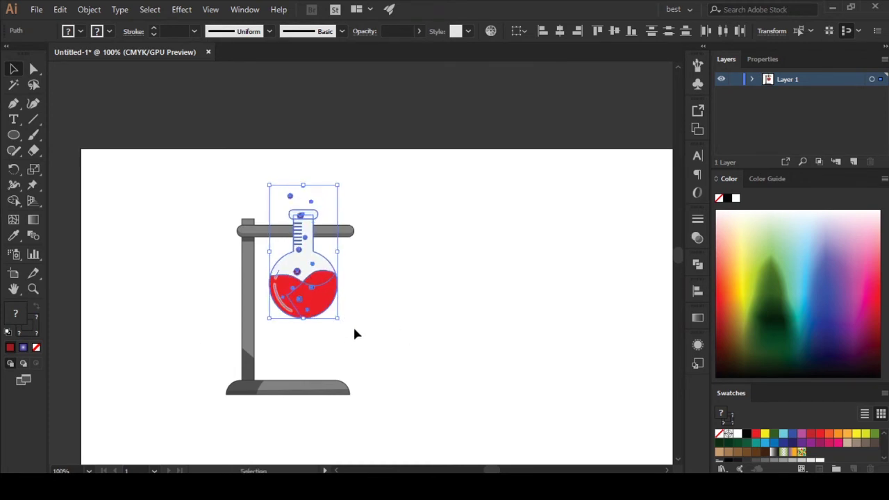
{"action": "left_click", "coordinate": [378, 330]}
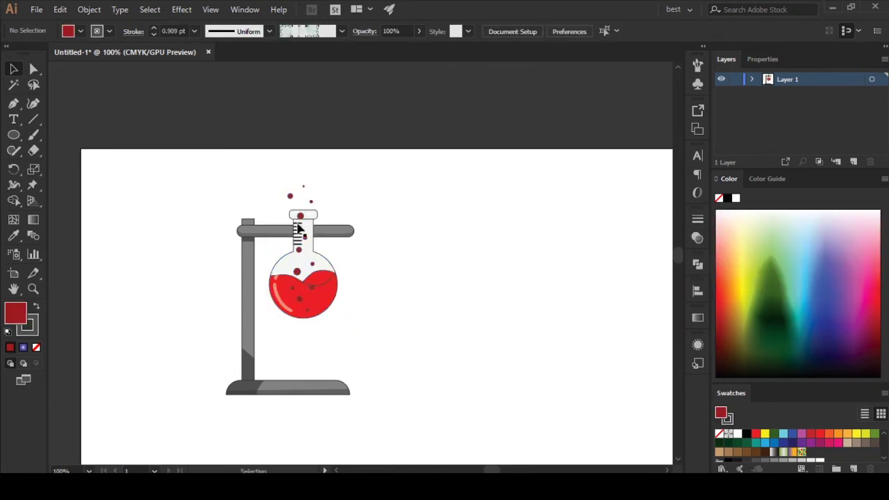
- Bring the stand group in front of the flask with Arrange > Bring to Front
{"action": "left_click_drag", "start_coordinate": [198, 208], "coordinate": [262, 403]}
{"action": "key", "text": "a"}
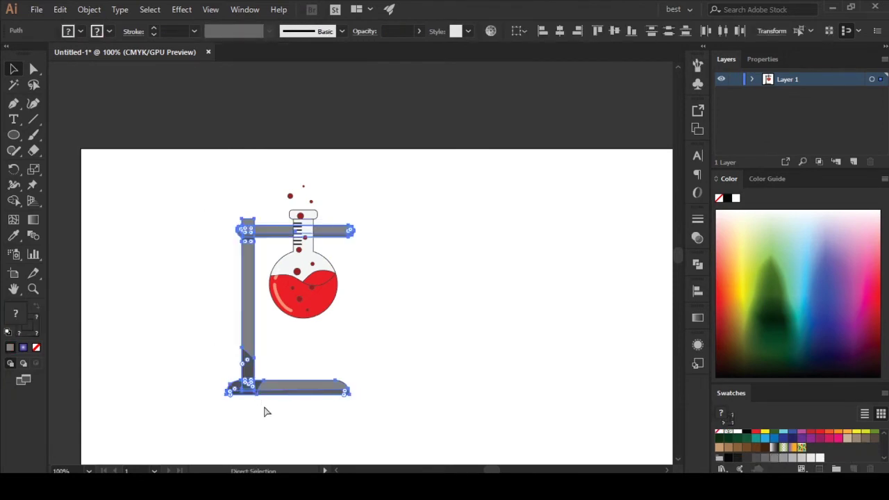
{"action": "left_click", "coordinate": [264, 411]}
{"action": "key", "text": "v"}
{"action": "left_click", "coordinate": [255, 341]}
{"action": "right_click", "coordinate": [253, 350]}
{"action": "left_click", "coordinate": [425, 269]}
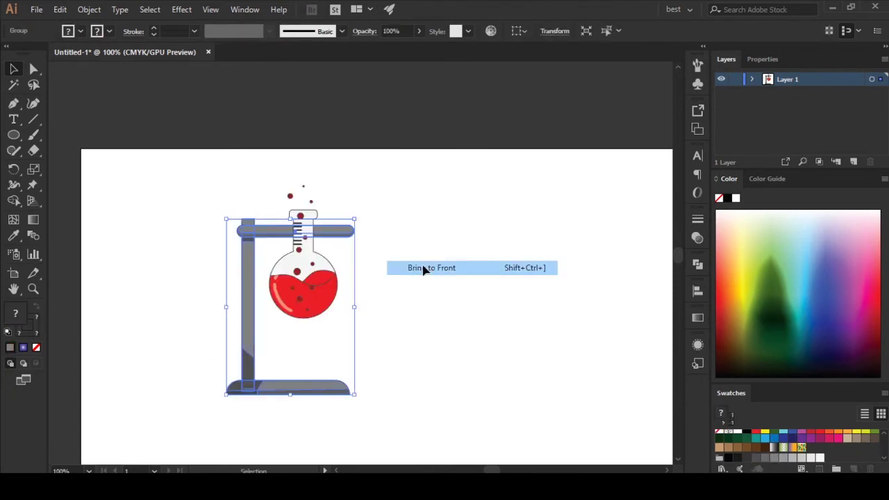
{"action": "left_click", "coordinate": [427, 232]}
{"action": "left_click", "coordinate": [248, 236]}
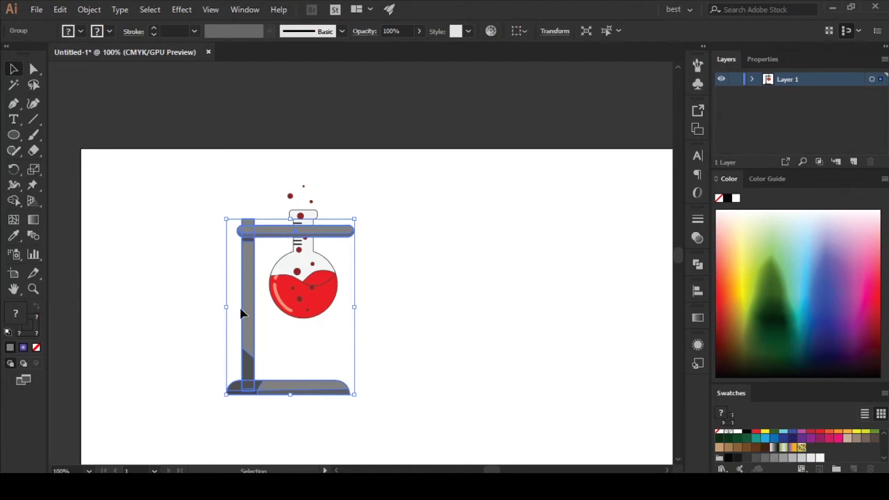
- Hide the stand from Layer 1's object list, undoing an accidental nudge
{"action": "left_click", "coordinate": [750, 79]}
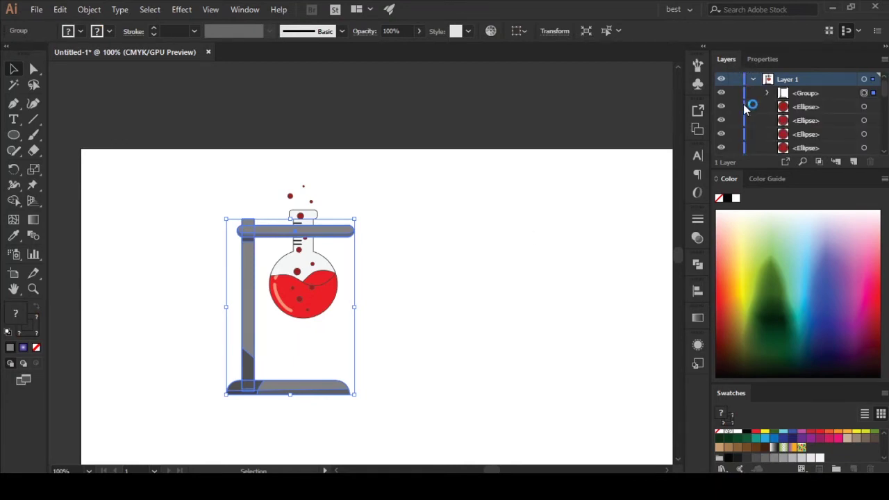
{"action": "scroll", "coordinate": [746, 113], "scroll_direction": "down", "scroll_amount": 3}
{"action": "left_click", "coordinate": [257, 323]}
{"action": "left_click_drag", "start_coordinate": [253, 325], "coordinate": [255, 328]}
{"action": "key", "text": "ctrl+z"}
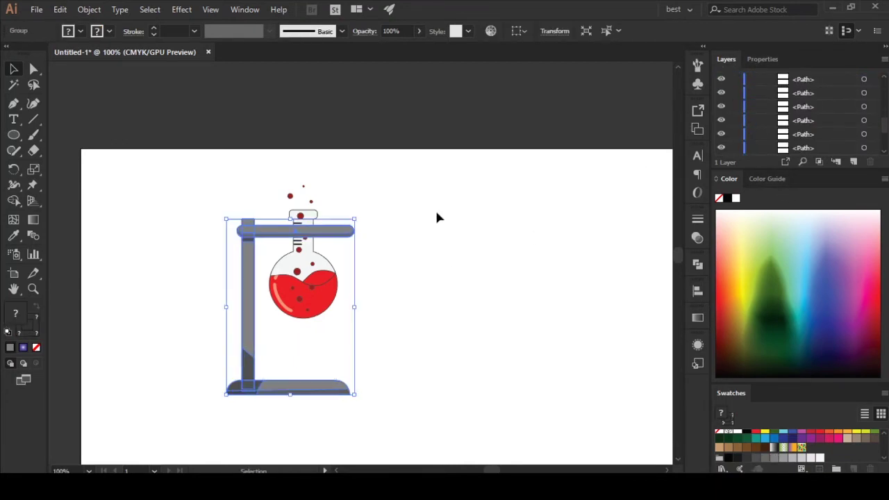
{"action": "scroll", "coordinate": [847, 119], "scroll_direction": "up", "scroll_amount": 2}
{"action": "scroll", "coordinate": [826, 141], "scroll_direction": "up", "scroll_amount": 2}
{"action": "left_click", "coordinate": [720, 93]}
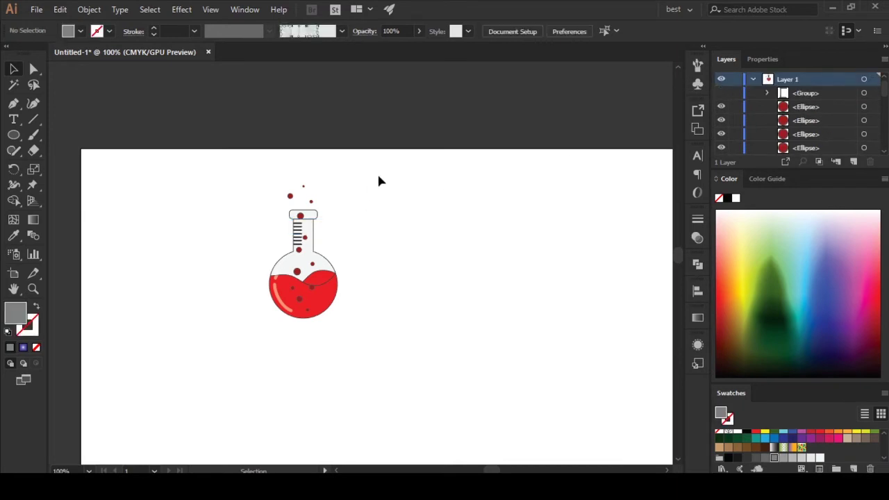
- Group all the flask's pieces with Ctrl+G, then show the stand again
{"action": "left_click_drag", "start_coordinate": [377, 172], "coordinate": [249, 299]}
{"action": "key", "text": "ctrl+g"}
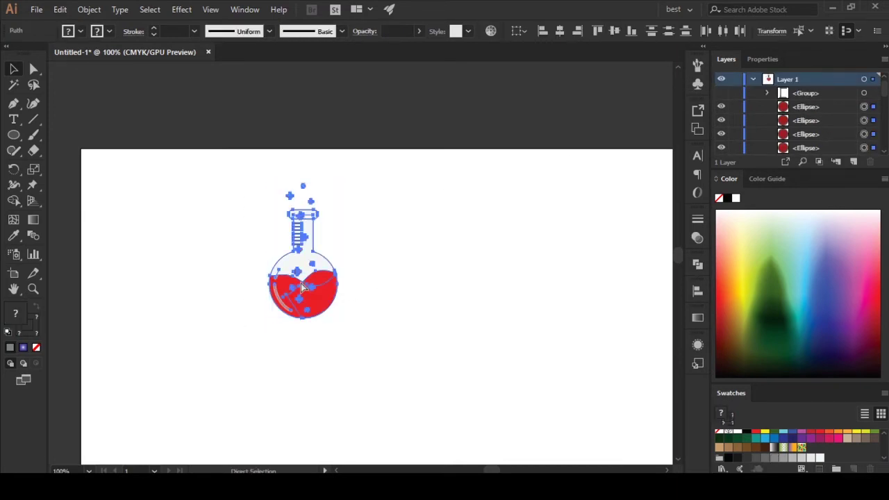
{"action": "left_click", "coordinate": [721, 93]}
{"action": "left_click", "coordinate": [752, 79]}
{"action": "left_click", "coordinate": [358, 307]}
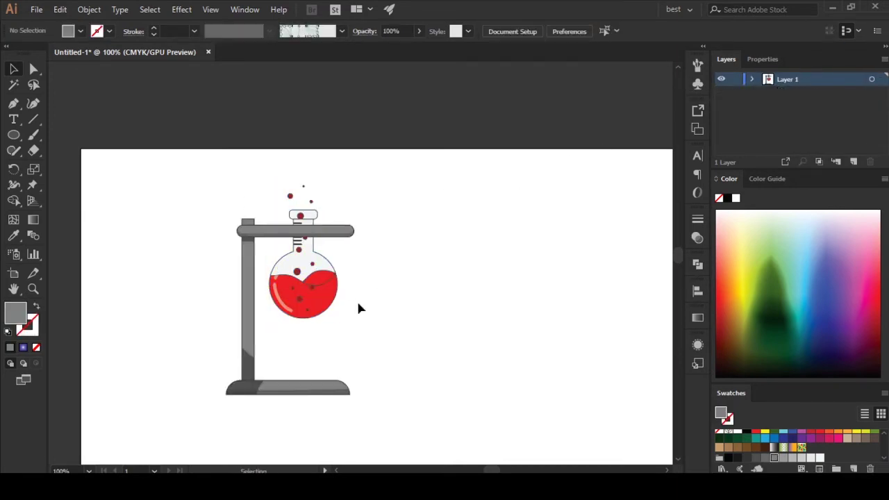
{"action": "key", "text": "ctrl+plus"}
{"action": "left_click", "coordinate": [394, 331]}
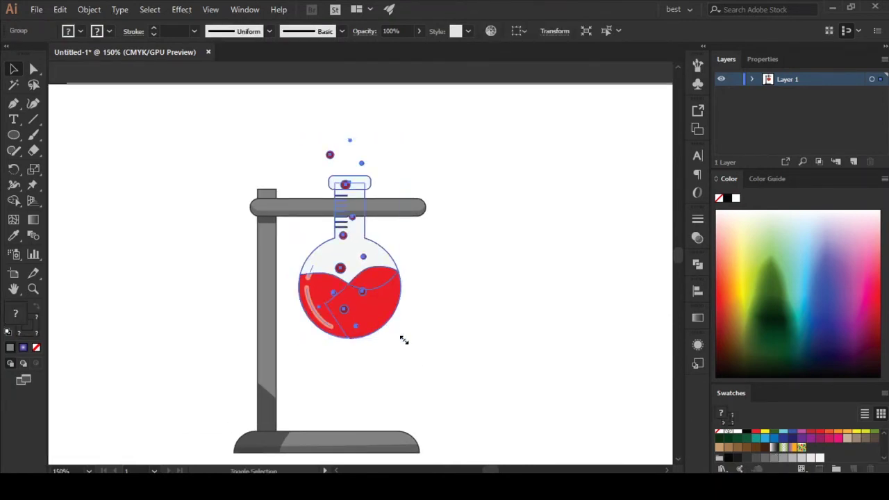
- Deselect, shift the view slightly, and choose the Rectangle Tool
{"action": "left_click", "coordinate": [409, 376]}
{"action": "left_click_drag", "start_coordinate": [524, 377], "coordinate": [533, 362]}
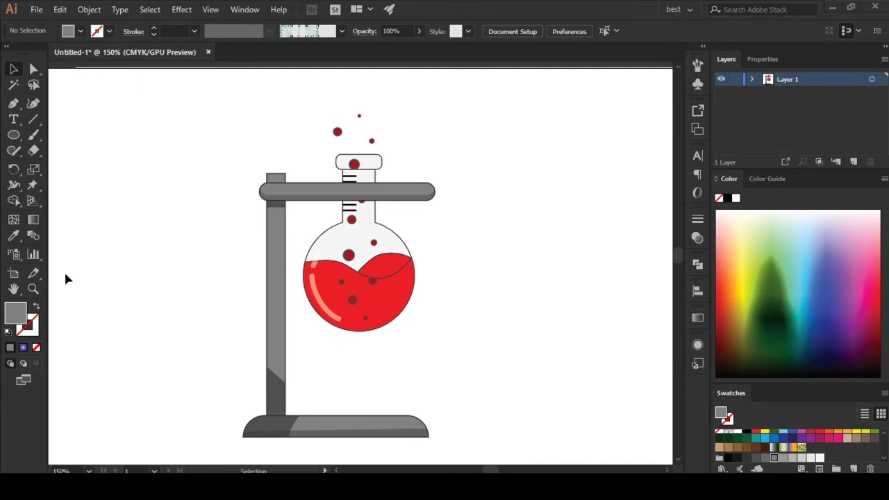
{"action": "left_click_drag", "start_coordinate": [13, 135], "coordinate": [104, 132]}
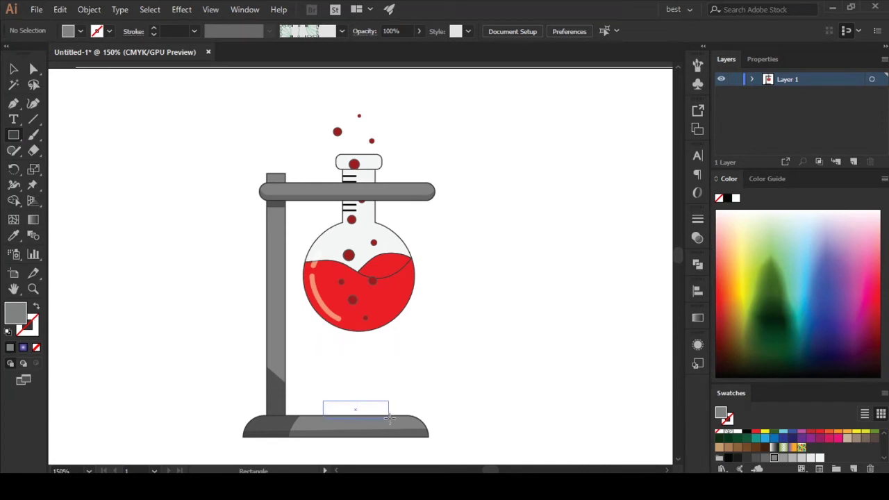
- Draw a small rectangle on the stand's base, round its corners and fill it teal
{"action": "left_click_drag", "start_coordinate": [396, 417], "coordinate": [395, 416]}
{"action": "left_click", "coordinate": [33, 70]}
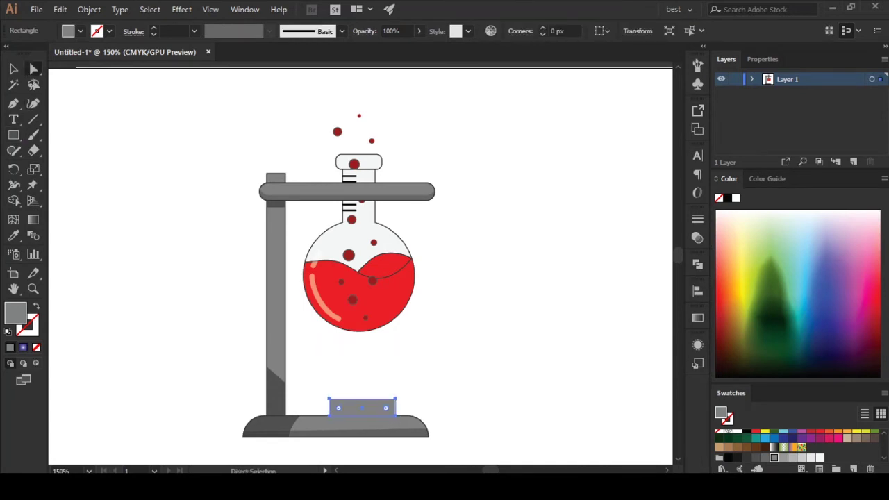
{"action": "scroll", "coordinate": [351, 414], "scroll_direction": "up", "scroll_amount": 4}
{"action": "left_click_drag", "start_coordinate": [274, 385], "coordinate": [286, 392]}
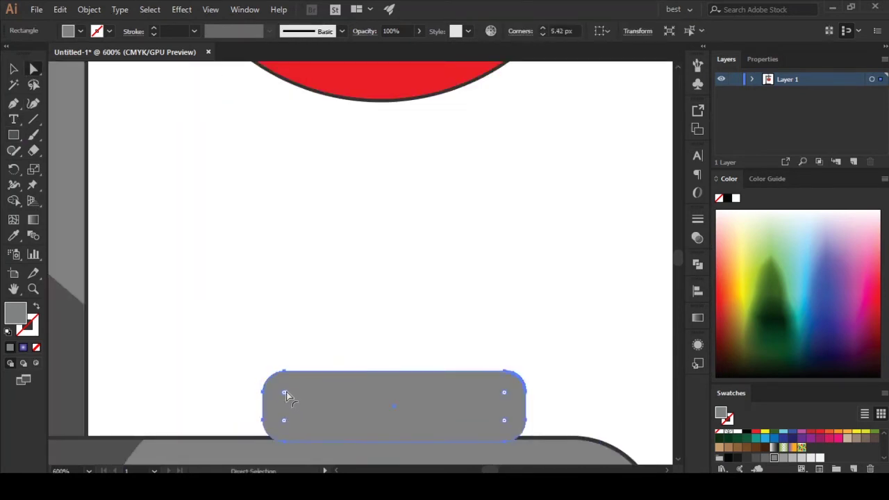
{"action": "scroll", "coordinate": [369, 386], "scroll_direction": "down", "scroll_amount": 3}
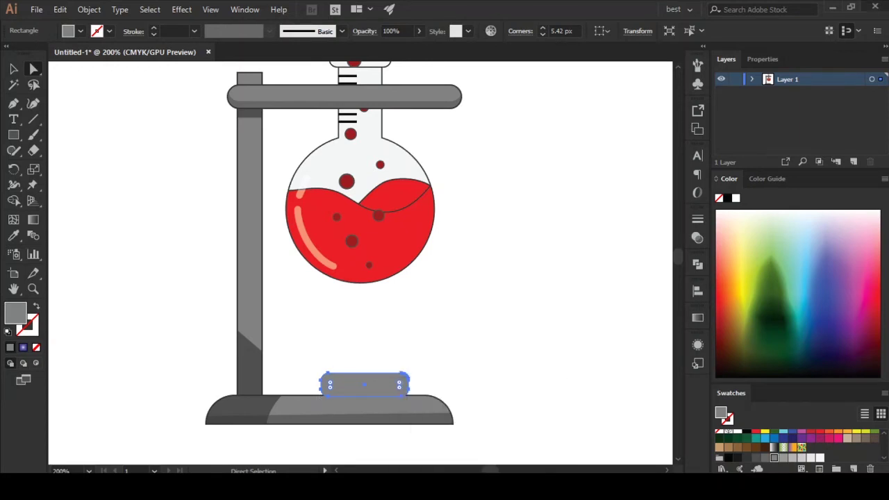
{"action": "left_click", "coordinate": [757, 439]}
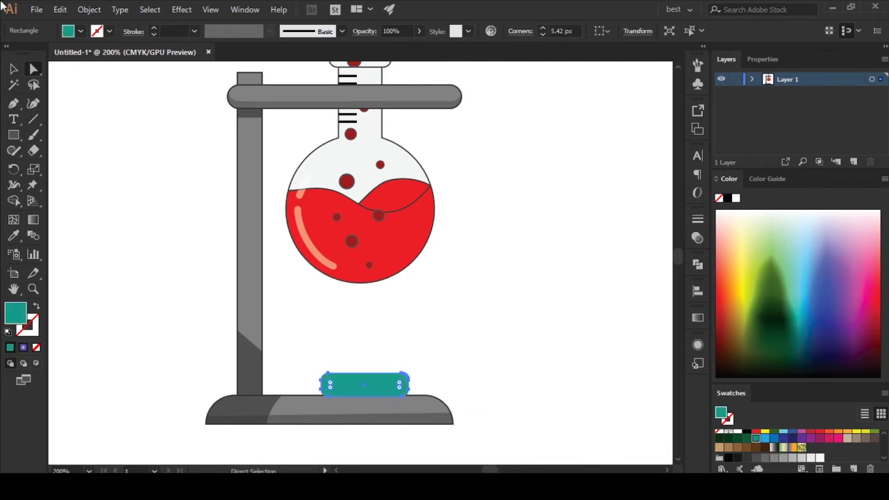
- Change the burner block's stacking order through the Arrange menu
{"action": "right_click", "coordinate": [375, 392]}
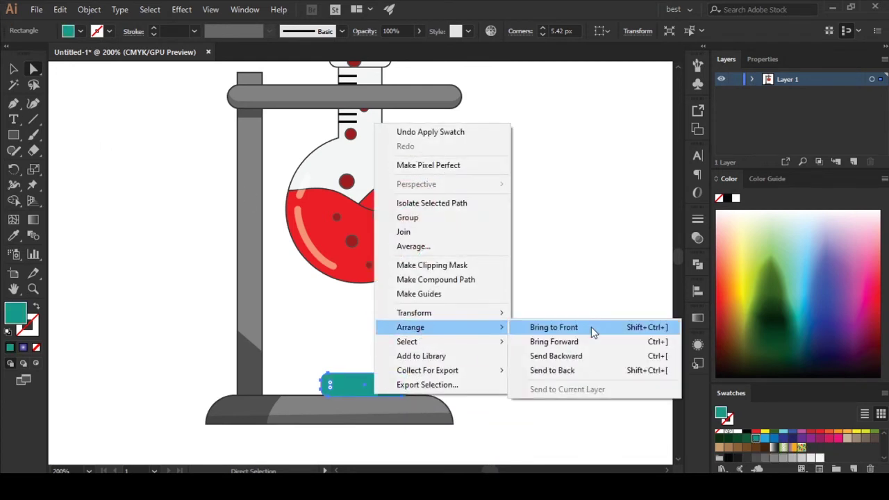
{"action": "left_click", "coordinate": [588, 371]}
{"action": "key", "text": "v"}
{"action": "left_click", "coordinate": [479, 382]}
{"action": "left_click", "coordinate": [363, 389]}
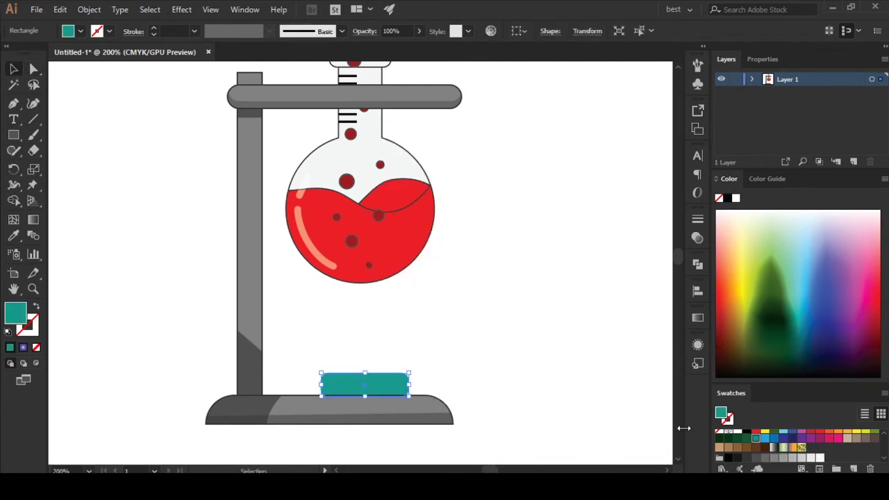
- Recolour the burner block a darker teal from the Color Guide shades
{"action": "left_click", "coordinate": [779, 238]}
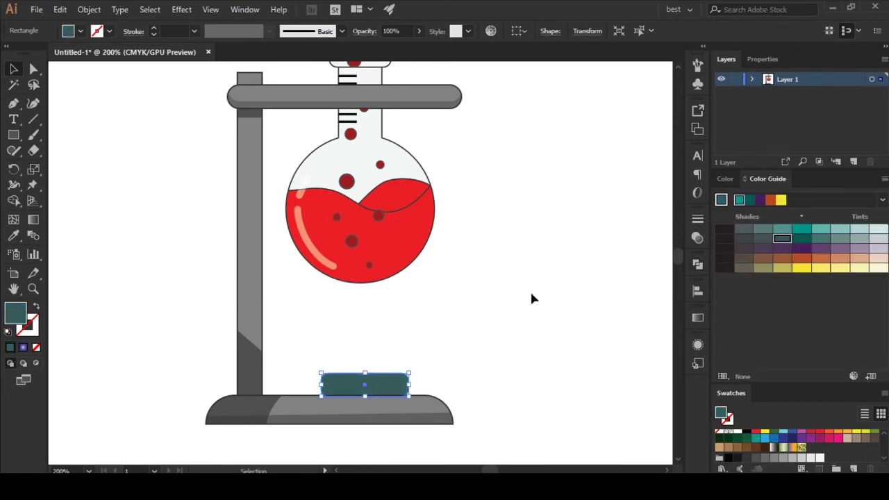
{"action": "left_click", "coordinate": [531, 299]}
{"action": "left_click", "coordinate": [377, 390]}
{"action": "left_click", "coordinate": [801, 238]}
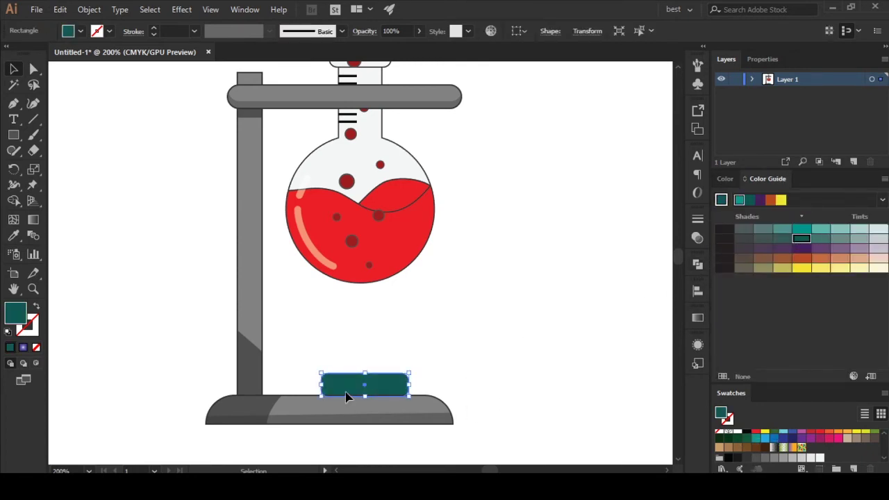
{"action": "left_click", "coordinate": [528, 366]}
{"action": "left_click", "coordinate": [383, 395]}
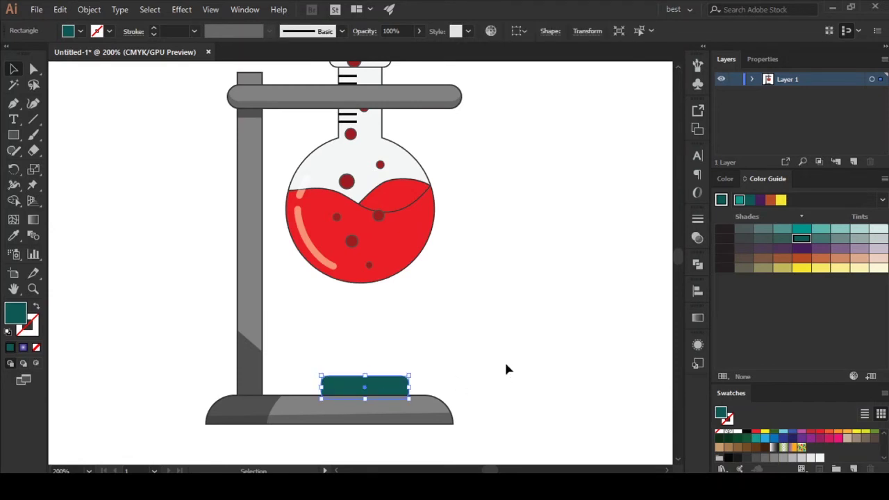
{"action": "left_click", "coordinate": [505, 368]}
- Draw a closed teardrop flame outline with the Pen tool above the burner
{"action": "key", "text": "p"}
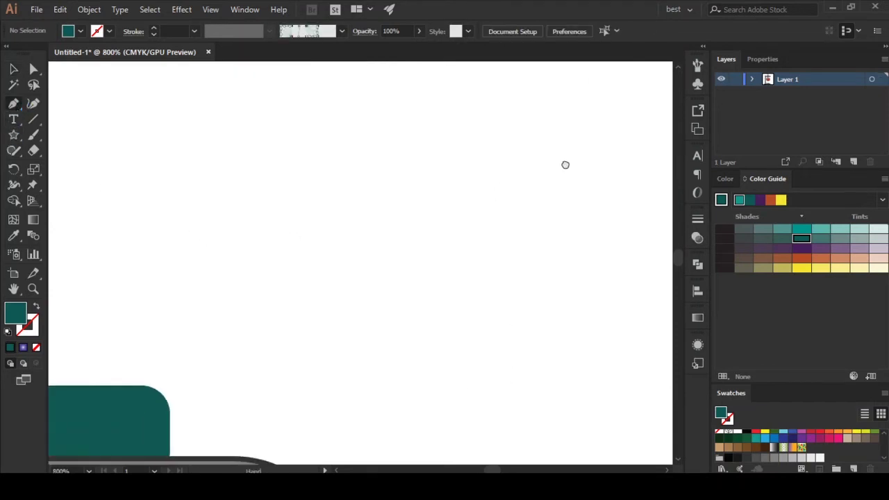
{"action": "scroll", "coordinate": [238, 343], "scroll_direction": "up", "scroll_amount": 4}
{"action": "mouse_move", "coordinate": [194, 249]}
{"action": "left_mouse_down"}
{"action": "mouse_move", "coordinate": [211, 192]}
{"action": "mouse_move", "coordinate": [271, 299]}
{"action": "left_mouse_up"}
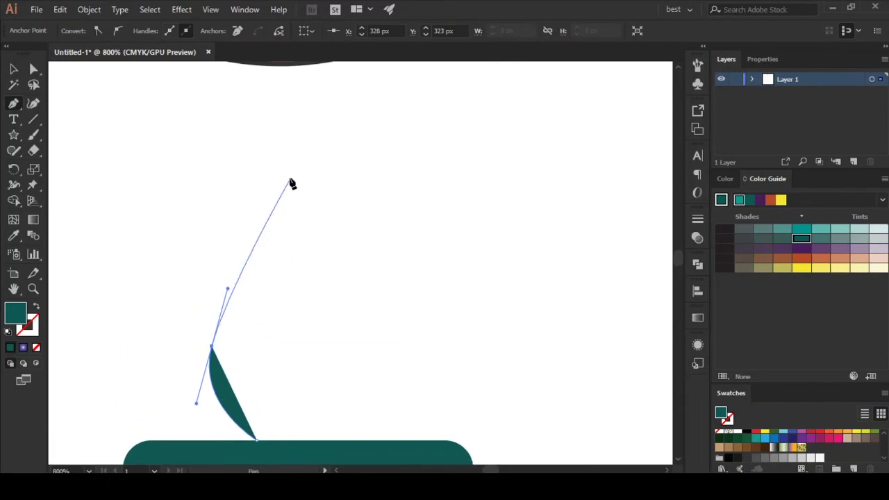
{"action": "left_click_drag", "start_coordinate": [290, 180], "coordinate": [347, 326]}
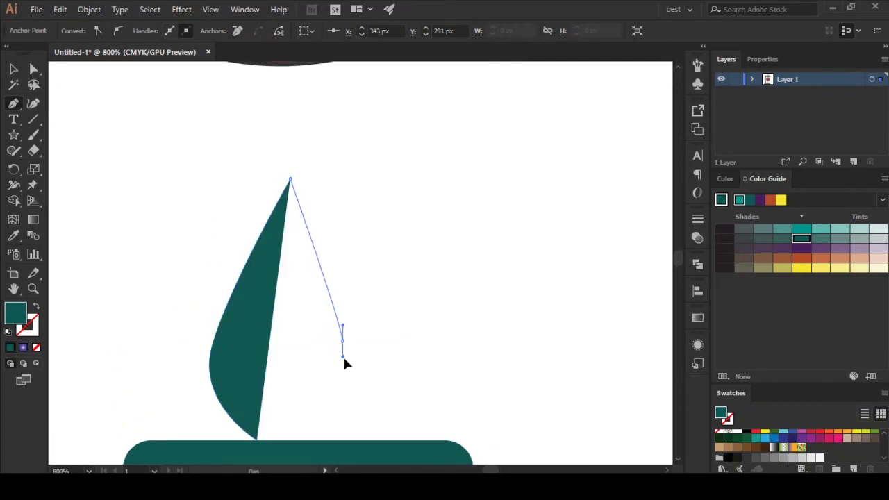
{"action": "left_click_drag", "start_coordinate": [339, 358], "coordinate": [343, 356]}
{"action": "mouse_move", "coordinate": [257, 439]}
{"action": "left_mouse_down"}
{"action": "mouse_move", "coordinate": [203, 450]}
{"action": "mouse_move", "coordinate": [146, 440]}
{"action": "left_mouse_up"}
- Reshape the flame's bottom, right side, lower-left curve and tip with Direct Selection
{"action": "left_click", "coordinate": [33, 69]}
{"action": "left_click_drag", "start_coordinate": [597, 363], "coordinate": [410, 258]}
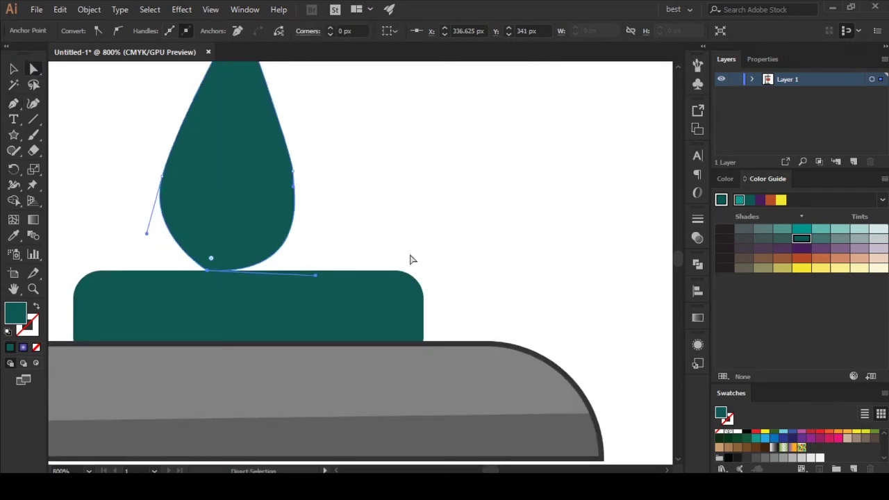
{"action": "left_click_drag", "start_coordinate": [337, 396], "coordinate": [364, 397]}
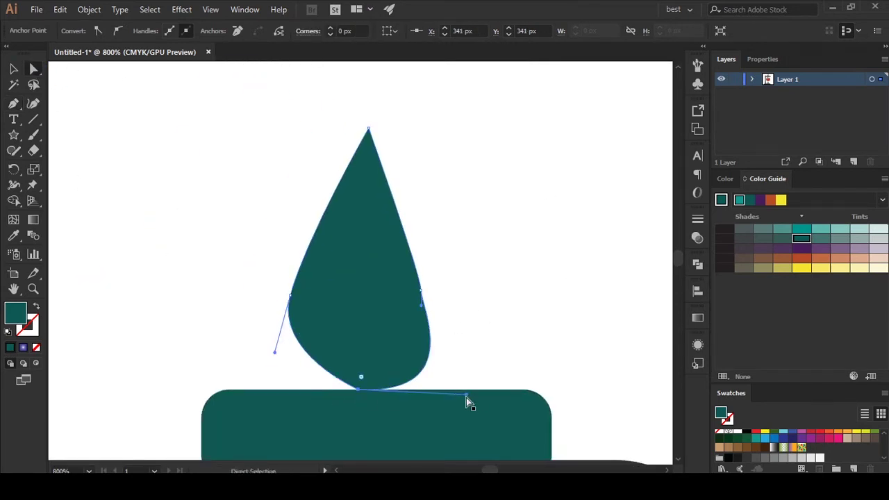
{"action": "left_click_drag", "start_coordinate": [466, 396], "coordinate": [431, 384]}
{"action": "left_click_drag", "start_coordinate": [422, 302], "coordinate": [428, 287]}
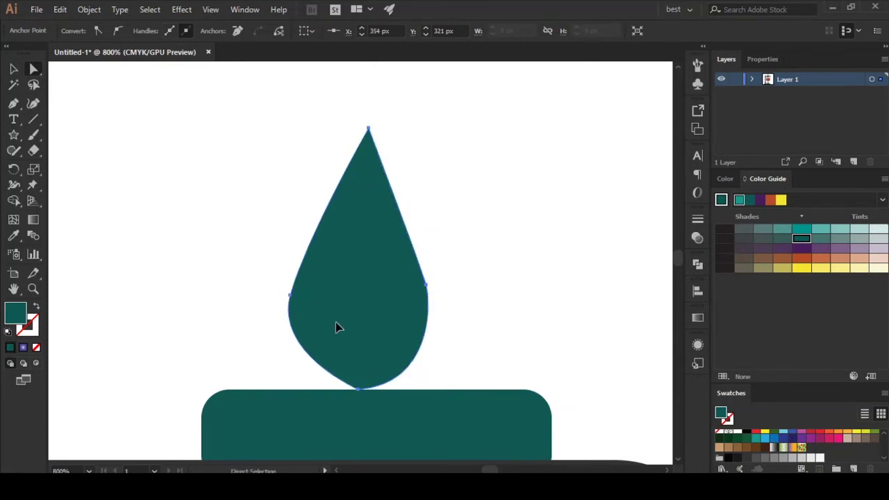
{"action": "left_click", "coordinate": [289, 297]}
{"action": "left_click_drag", "start_coordinate": [274, 355], "coordinate": [265, 380]}
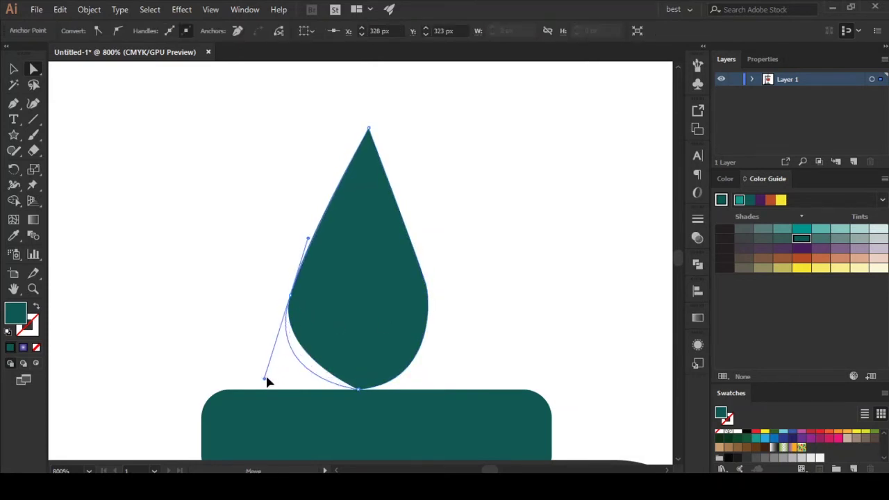
{"action": "left_click", "coordinate": [369, 165]}
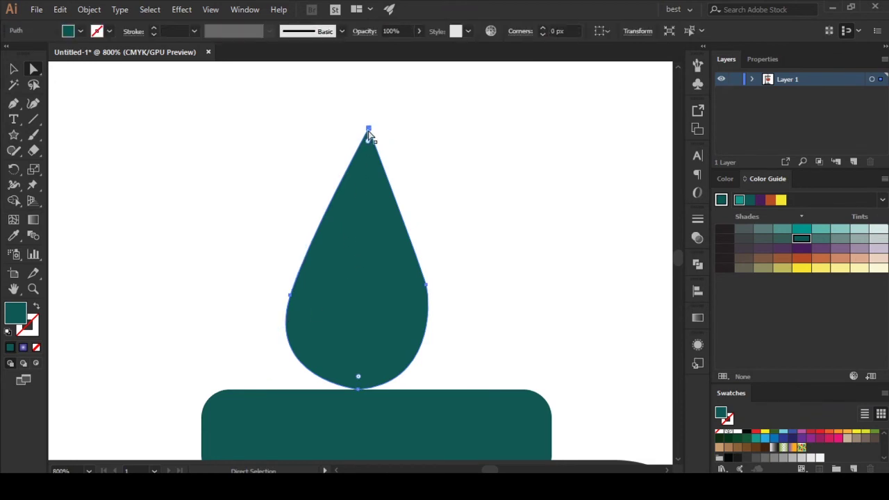
{"action": "left_click_drag", "start_coordinate": [368, 129], "coordinate": [363, 123]}
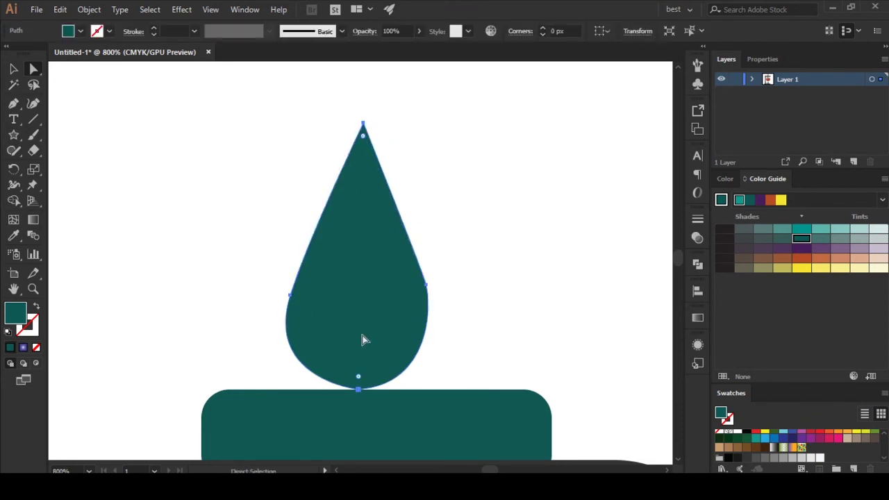
- Nudge the flame down, fine-tune its side anchors, and select the finished flame
{"action": "key", "text": "Down"}
{"action": "left_click_drag", "start_coordinate": [427, 291], "coordinate": [426, 297]}
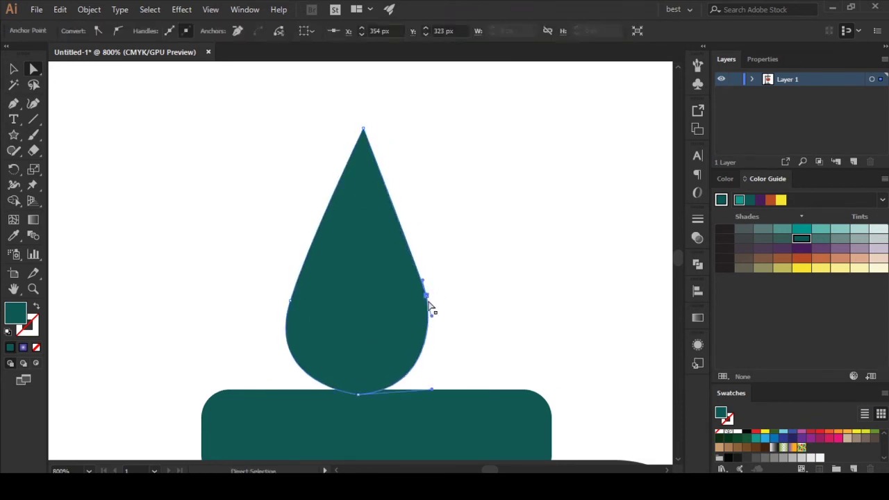
{"action": "left_click", "coordinate": [427, 312]}
{"action": "left_click", "coordinate": [427, 298]}
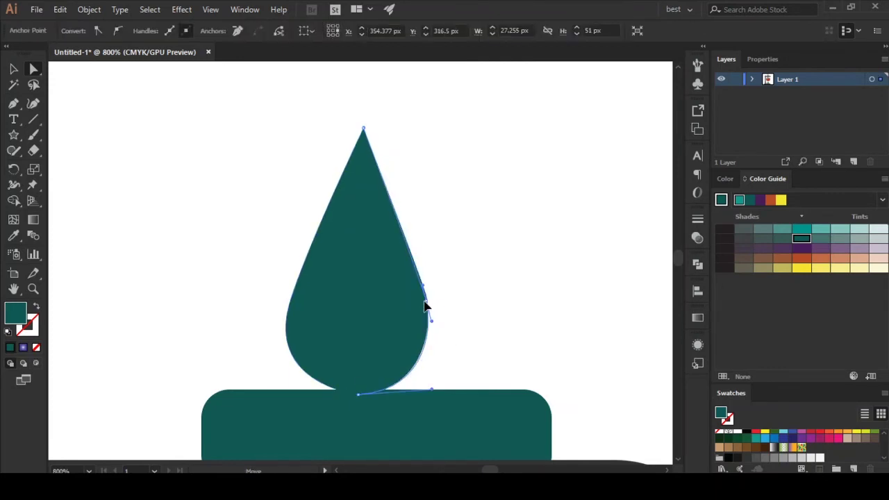
{"action": "left_click_drag", "start_coordinate": [423, 323], "coordinate": [425, 321]}
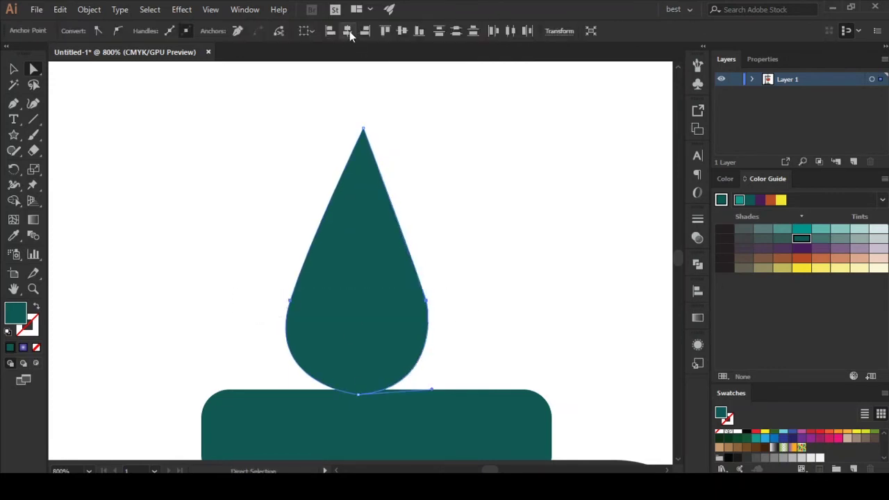
{"action": "left_click", "coordinate": [458, 352]}
{"action": "scroll", "coordinate": [409, 368], "scroll_direction": "up", "scroll_amount": 2}
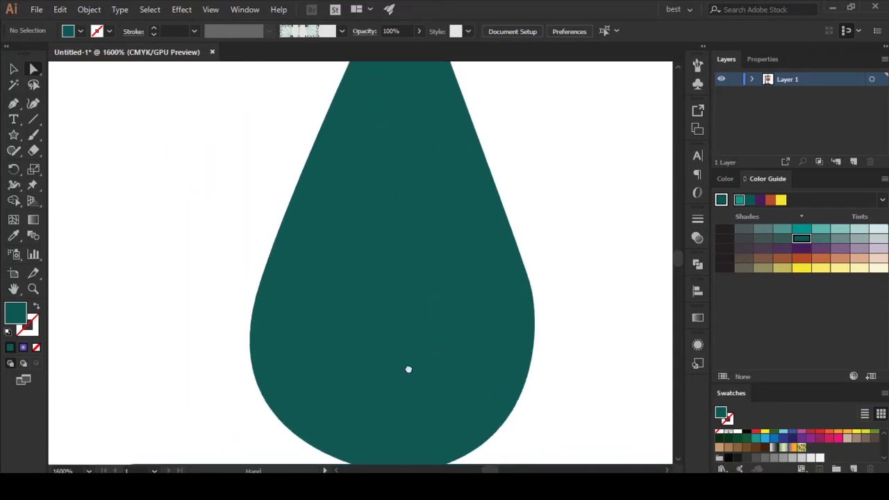
{"action": "scroll", "coordinate": [409, 371], "scroll_direction": "down", "scroll_amount": 2}
{"action": "left_click", "coordinate": [409, 372]}
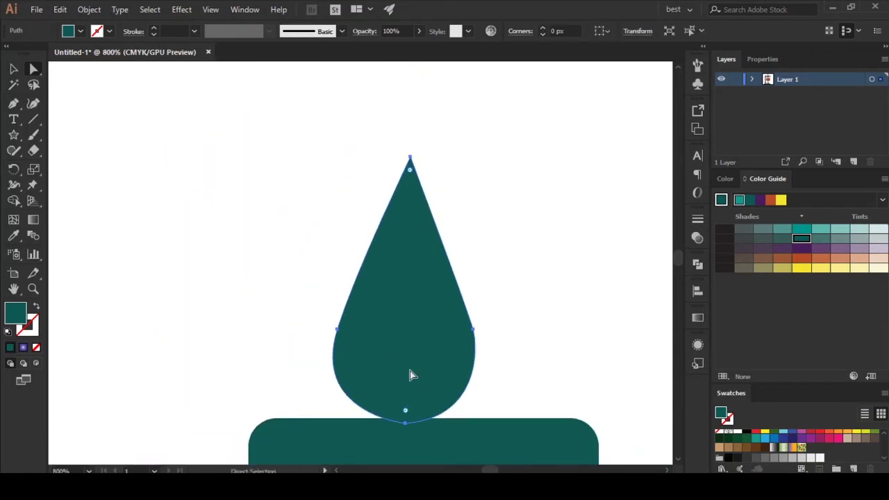
{"action": "left_click", "coordinate": [472, 330]}
{"action": "left_click", "coordinate": [553, 338]}
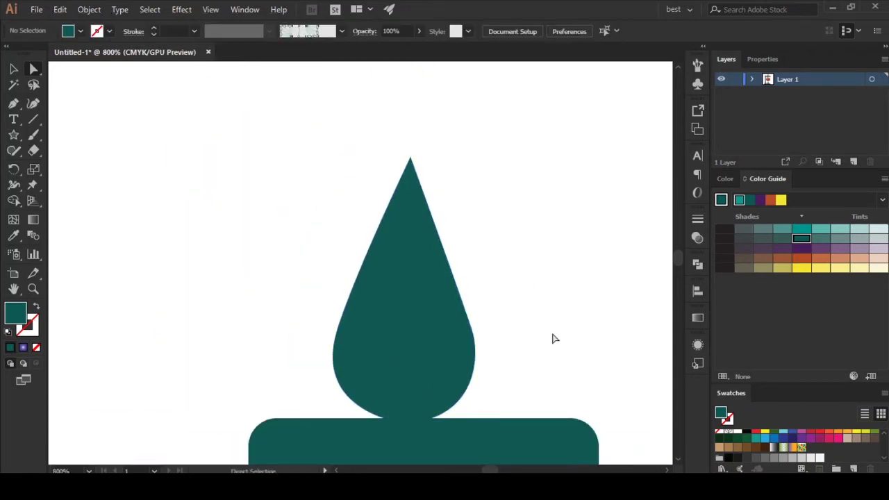
{"action": "left_click", "coordinate": [407, 368]}
- Give the teardrop flame a linear gradient fill angled upward through the flame
{"action": "key", "text": "g"}
{"action": "left_click", "coordinate": [416, 314]}
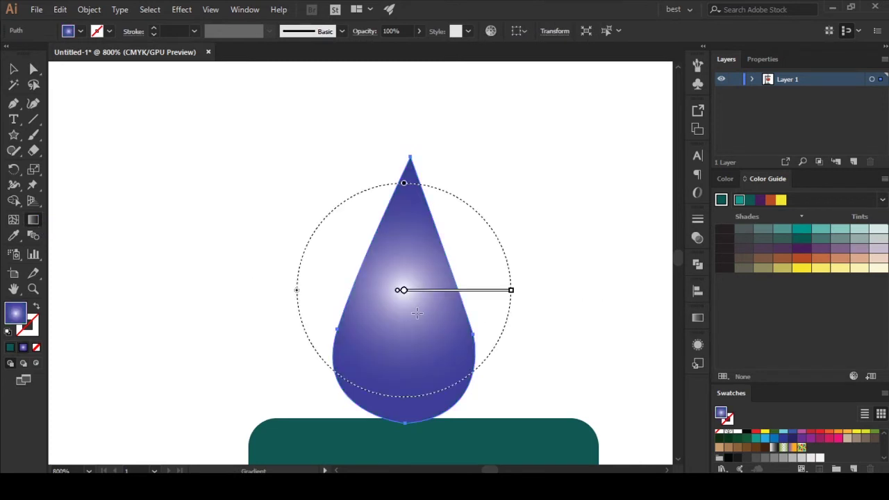
{"action": "left_click", "coordinate": [698, 317]}
{"action": "left_click", "coordinate": [628, 309]}
{"action": "left_click", "coordinate": [600, 326]}
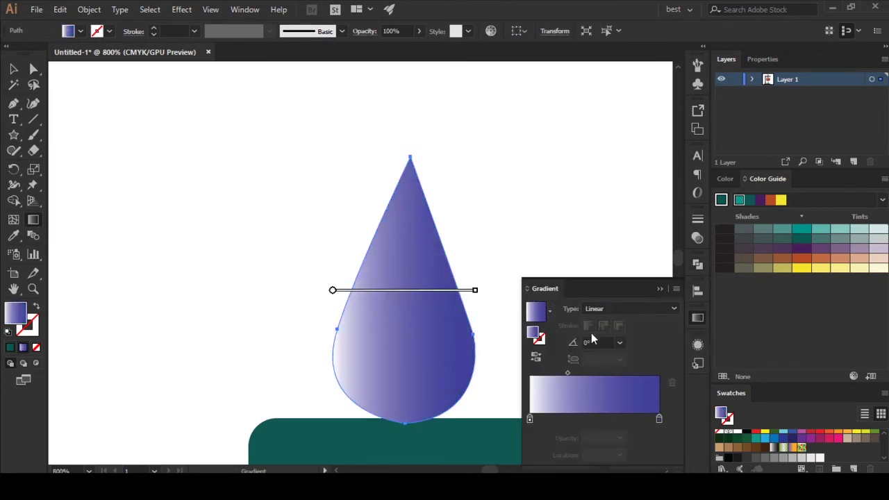
{"action": "left_click_drag", "start_coordinate": [477, 292], "coordinate": [466, 248]}
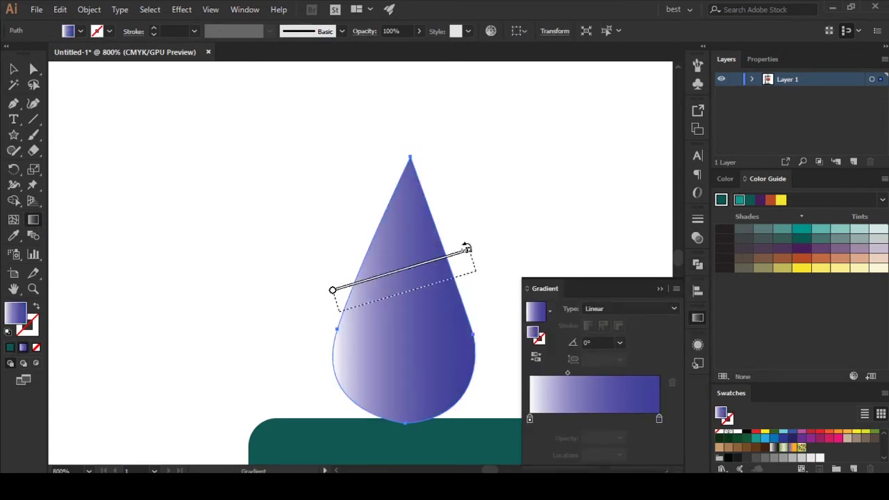
{"action": "mouse_move", "coordinate": [417, 320]}
{"action": "left_mouse_down"}
{"action": "mouse_move", "coordinate": [465, 186]}
{"action": "mouse_move", "coordinate": [454, 212]}
{"action": "left_mouse_up"}
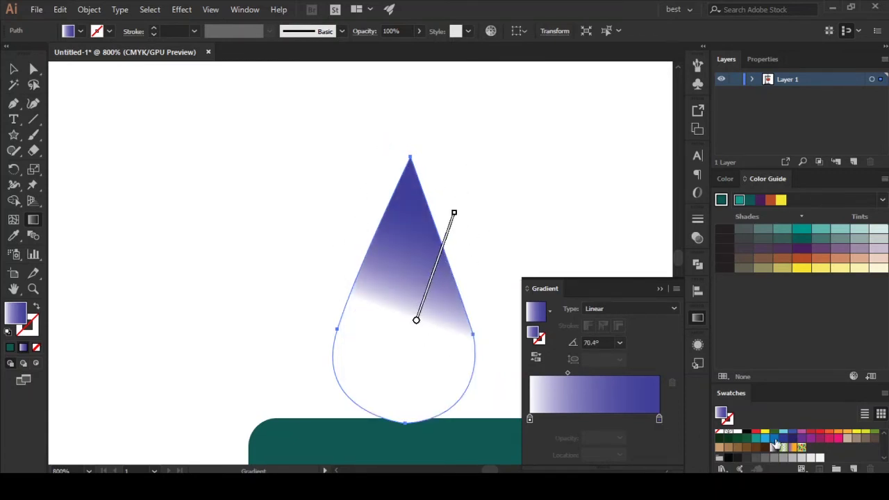
- Set the gradient stops to yellow at the base and orange at the tip, with a centred midpoint
{"action": "mouse_move", "coordinate": [827, 436]}
{"action": "left_mouse_down"}
{"action": "mouse_move", "coordinate": [693, 432]}
{"action": "mouse_move", "coordinate": [659, 419]}
{"action": "left_mouse_up"}
{"action": "left_click_drag", "start_coordinate": [828, 436], "coordinate": [529, 422]}
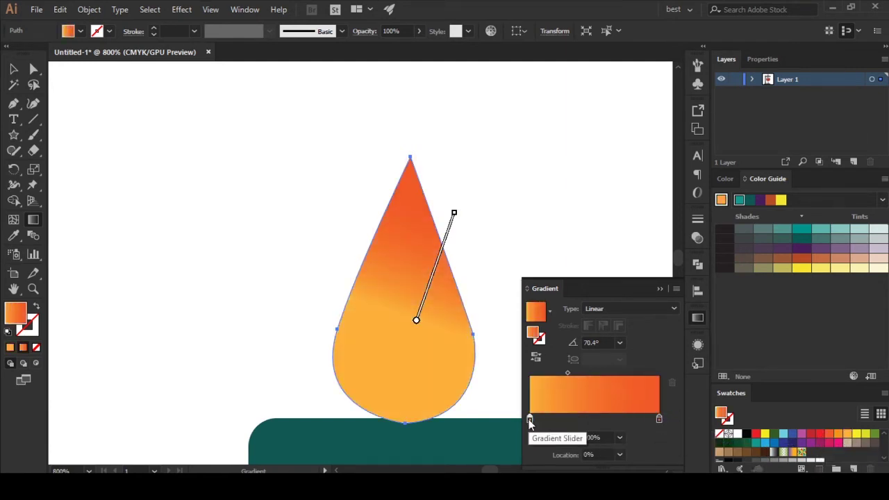
{"action": "left_click_drag", "start_coordinate": [856, 440], "coordinate": [529, 419]}
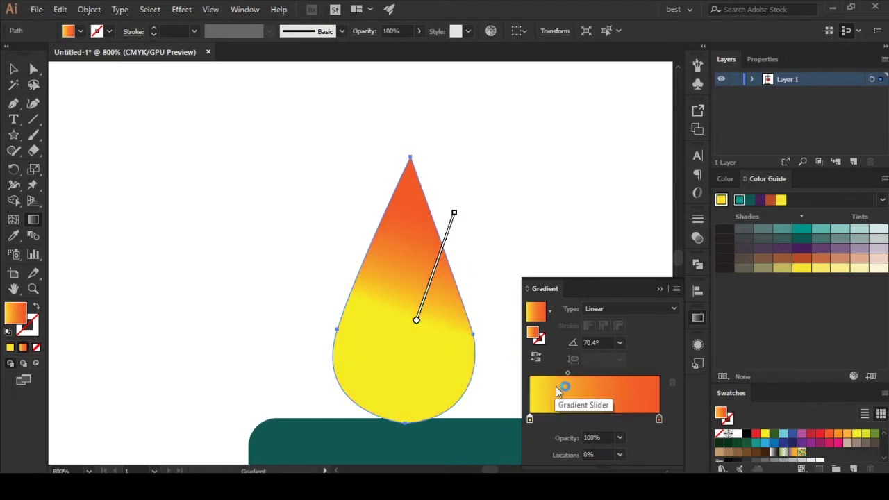
{"action": "left_click_drag", "start_coordinate": [568, 373], "coordinate": [595, 373]}
{"action": "left_click_drag", "start_coordinate": [416, 320], "coordinate": [405, 357]}
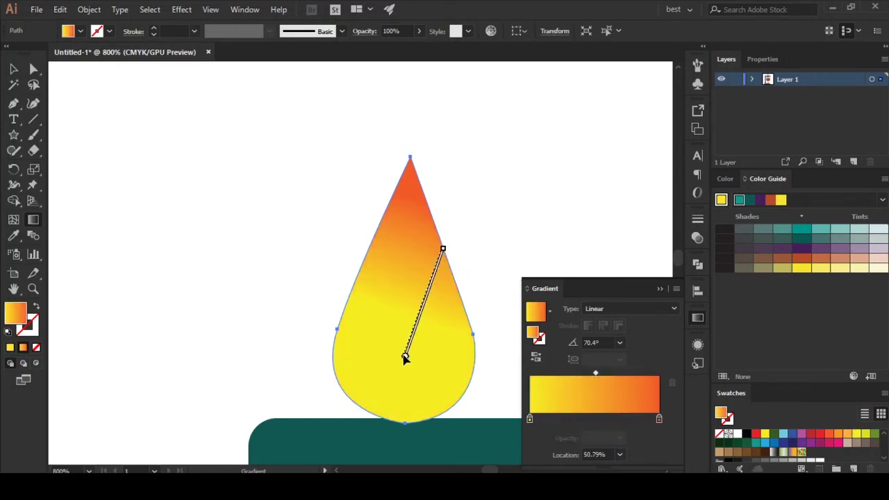
{"action": "left_click_drag", "start_coordinate": [443, 248], "coordinate": [409, 238]}
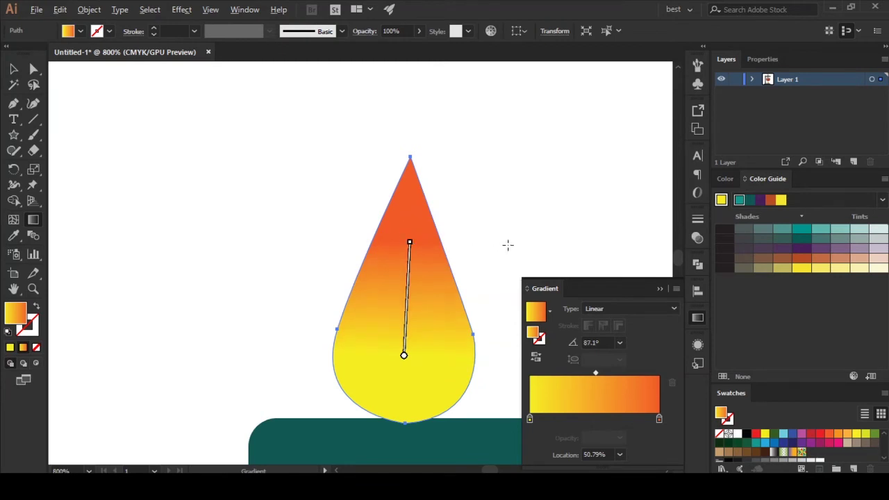
{"action": "scroll", "coordinate": [507, 244], "scroll_direction": "down", "scroll_amount": 2}
- Redraw the flame gradient almost vertically (about 93.4°) from the burner top to the flame tip
{"action": "left_click_drag", "start_coordinate": [586, 225], "coordinate": [475, 308]}
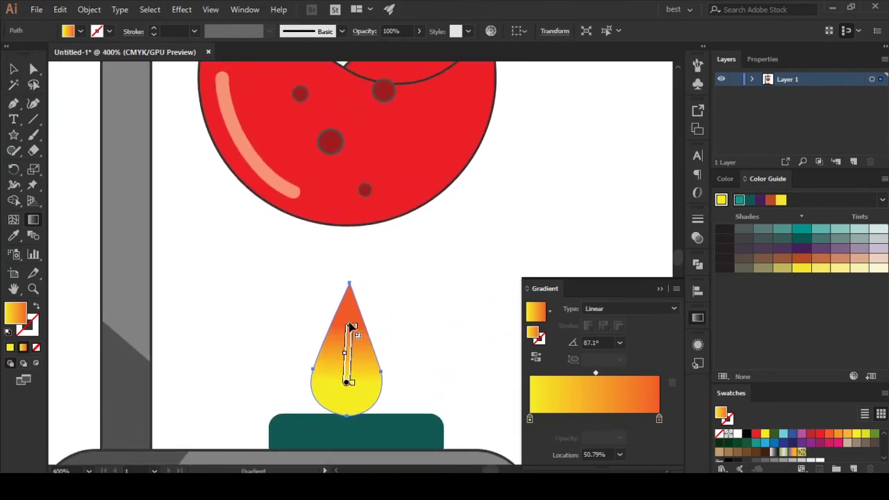
{"action": "mouse_move", "coordinate": [351, 326]}
{"action": "left_mouse_down"}
{"action": "mouse_move", "coordinate": [347, 388]}
{"action": "mouse_move", "coordinate": [339, 276]}
{"action": "left_mouse_up"}
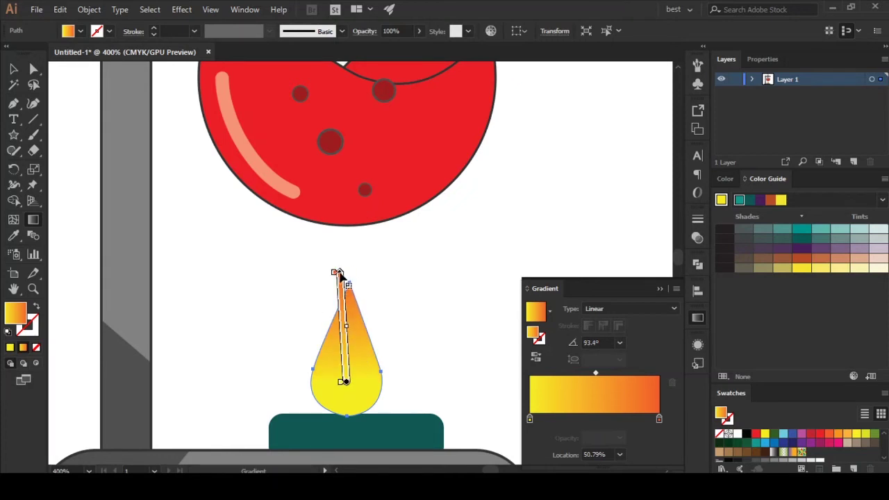
{"action": "left_click_drag", "start_coordinate": [349, 425], "coordinate": [349, 309]}
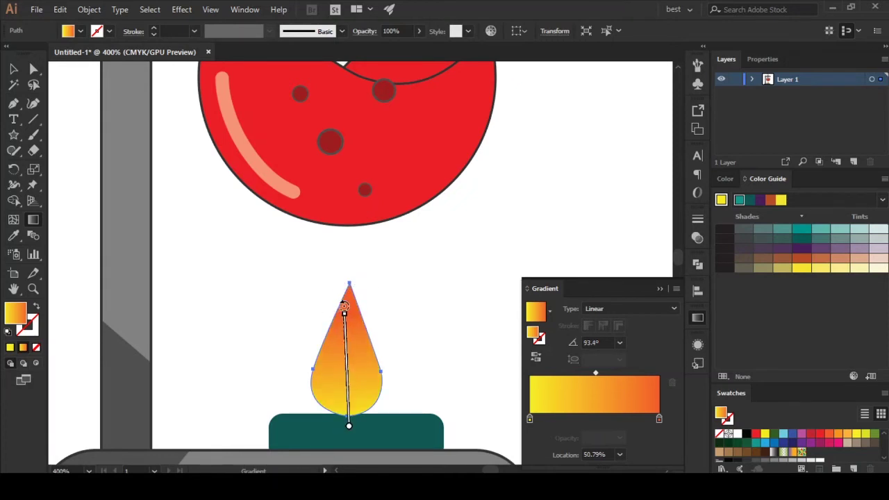
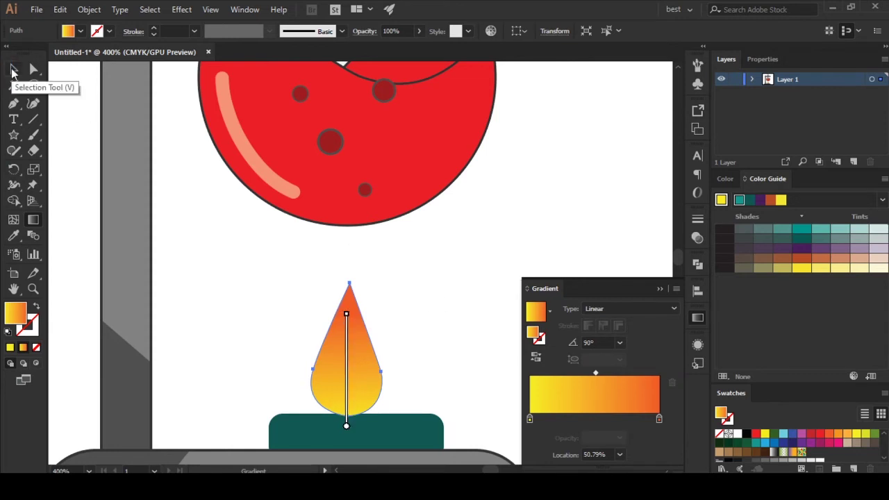
- Give the gradient flame a dark outline stroke
{"action": "left_click", "coordinate": [13, 69]}
{"action": "left_click", "coordinate": [454, 310]}
{"action": "left_click", "coordinate": [345, 347]}
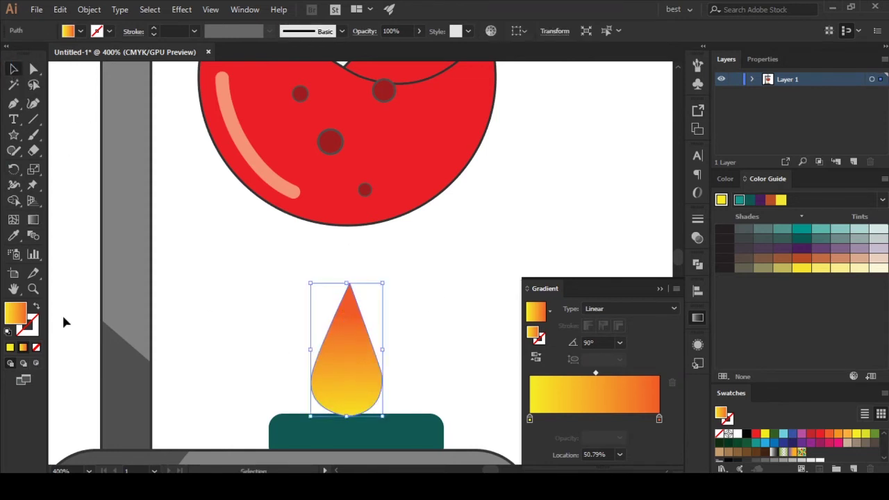
{"action": "left_click", "coordinate": [28, 324]}
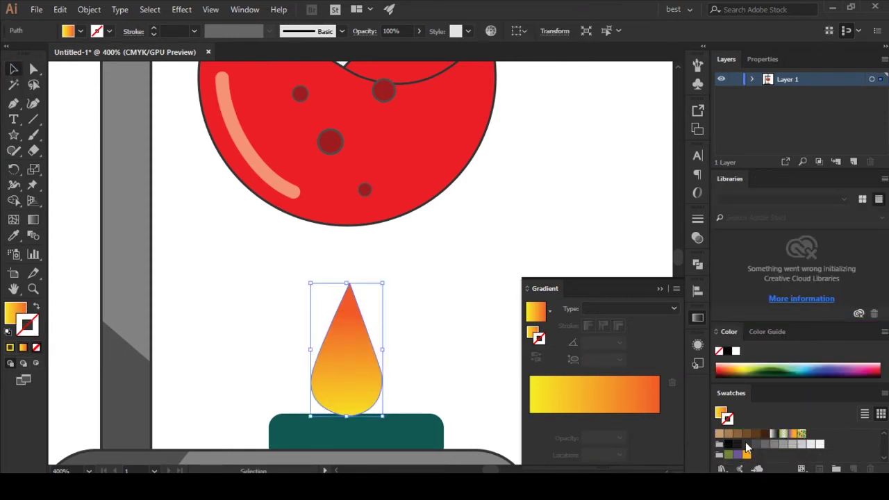
{"action": "left_click", "coordinate": [665, 288]}
- Bring the flame one step forward in the stacking order
{"action": "right_click", "coordinate": [352, 362]}
{"action": "left_click", "coordinate": [472, 297]}
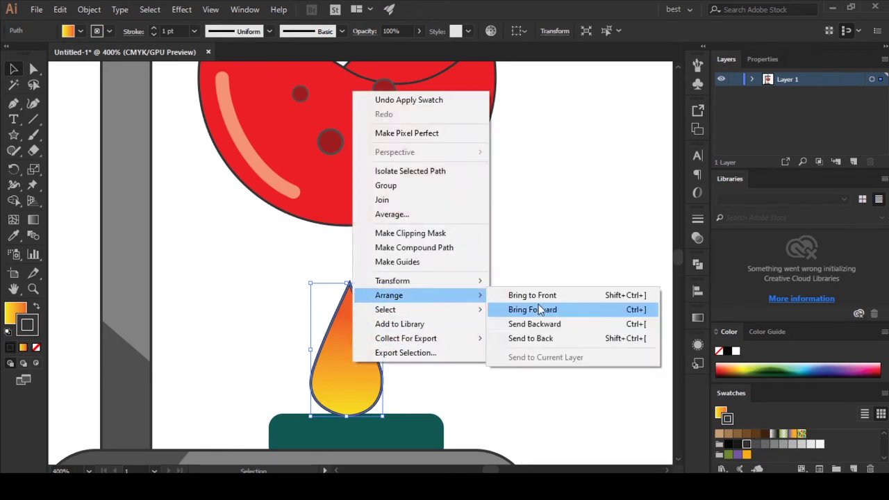
{"action": "left_click", "coordinate": [548, 338]}
{"action": "left_click", "coordinate": [77, 195]}
- Convert the flame's bottom anchor to smooth, rounding its point into a curve
{"action": "scroll", "coordinate": [277, 327], "scroll_direction": "down", "scroll_amount": 3}
{"action": "left_click_drag", "start_coordinate": [422, 334], "coordinate": [444, 353]}
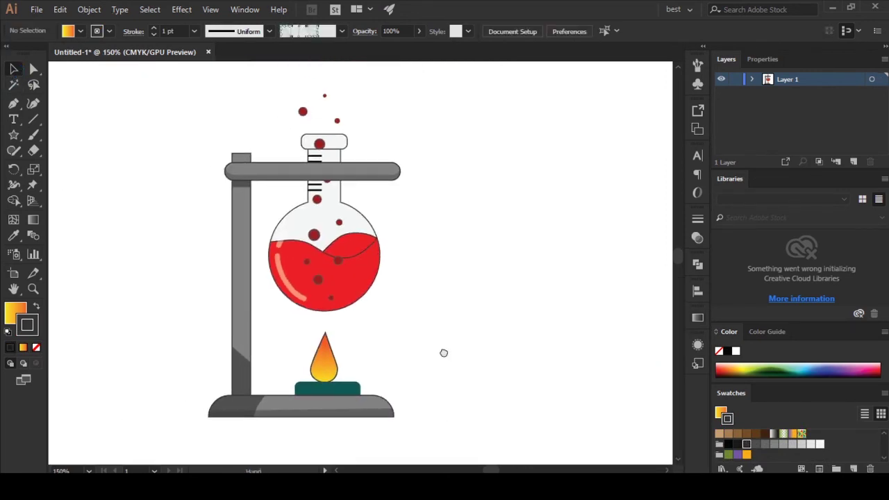
{"action": "left_click", "coordinate": [330, 373]}
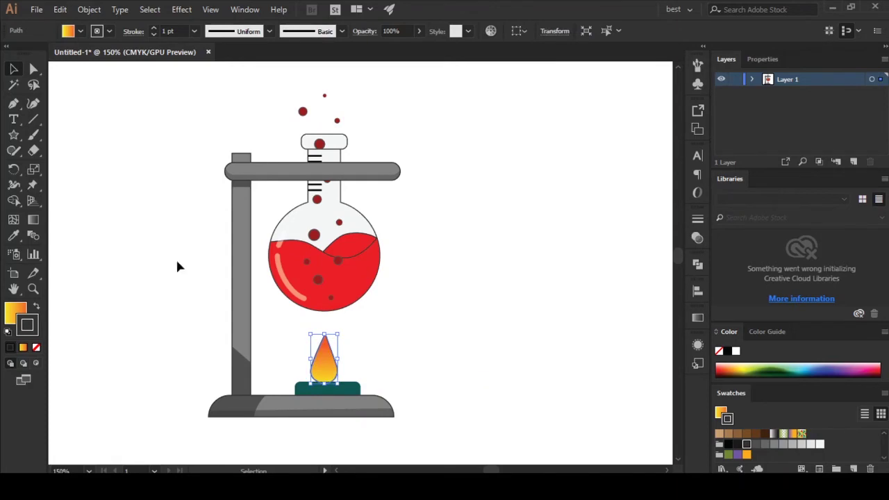
{"action": "key", "text": "a"}
{"action": "key", "text": "ctrl+equal"}
{"action": "key", "text": "ctrl+equal"}
{"action": "key", "text": "ctrl+equal"}
{"action": "key", "text": "ctrl+equal"}
{"action": "key", "text": "ctrl+equal"}
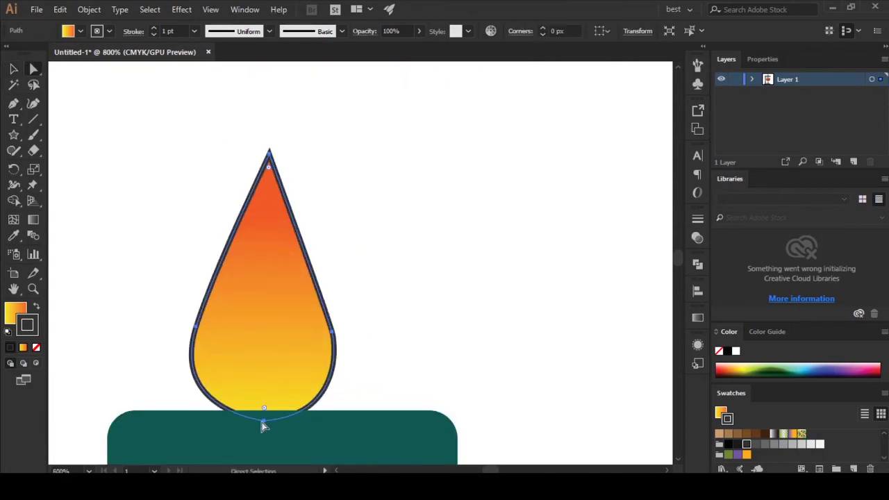
{"action": "left_click", "coordinate": [263, 426]}
{"action": "left_click", "coordinate": [264, 422]}
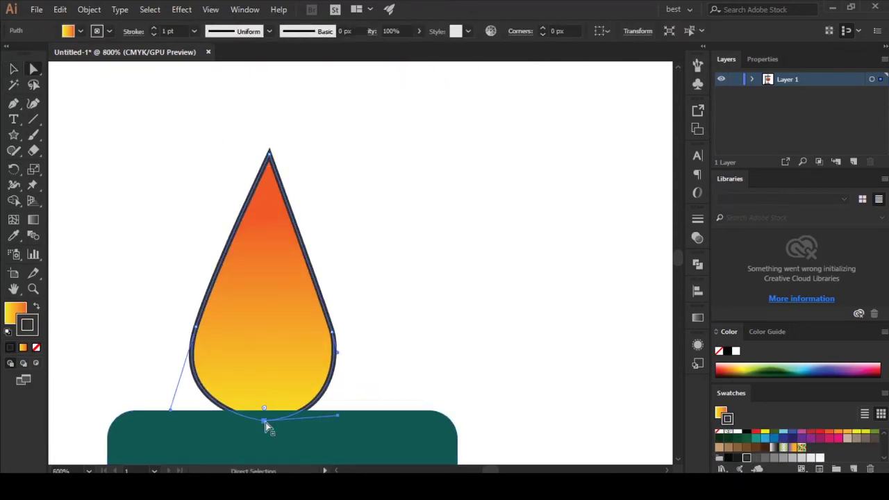
{"action": "left_click", "coordinate": [115, 32]}
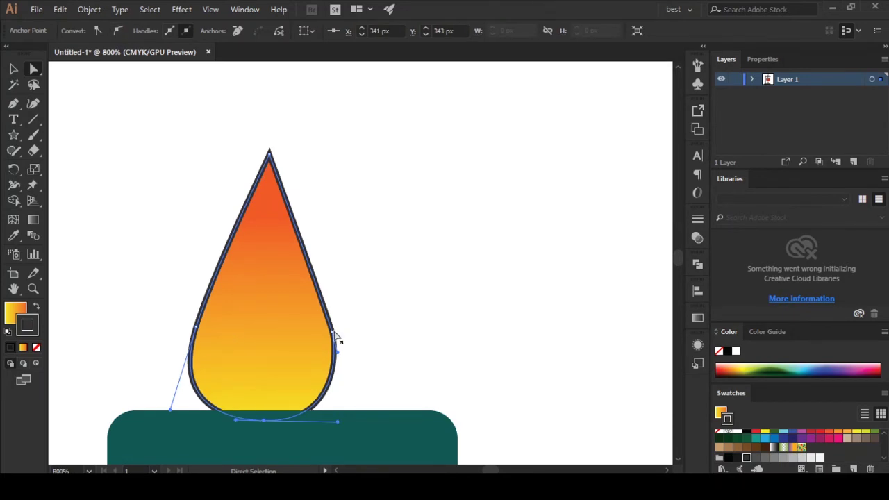
{"action": "key", "text": "v"}
{"action": "left_click", "coordinate": [428, 331]}
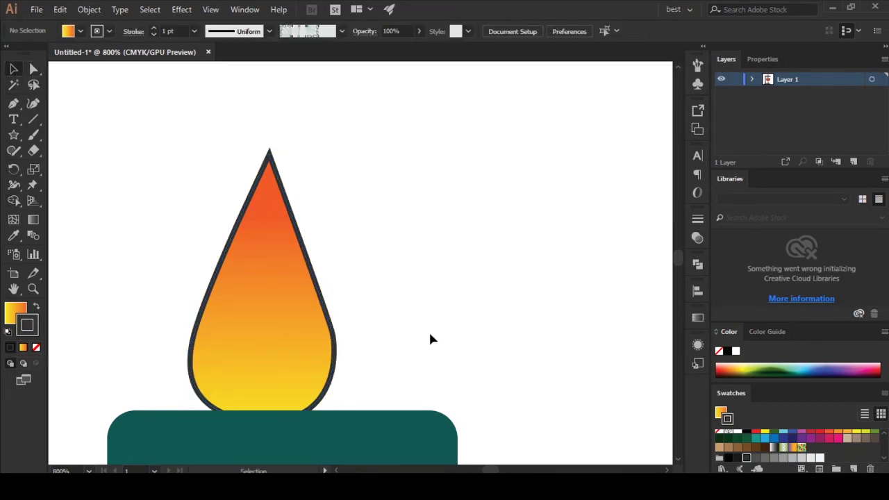
{"action": "scroll", "coordinate": [432, 322], "scroll_direction": "down", "scroll_amount": 4}
{"action": "scroll", "coordinate": [432, 324], "scroll_direction": "down", "scroll_amount": 1}
{"action": "scroll", "coordinate": [472, 263], "scroll_direction": "up", "scroll_amount": 1}
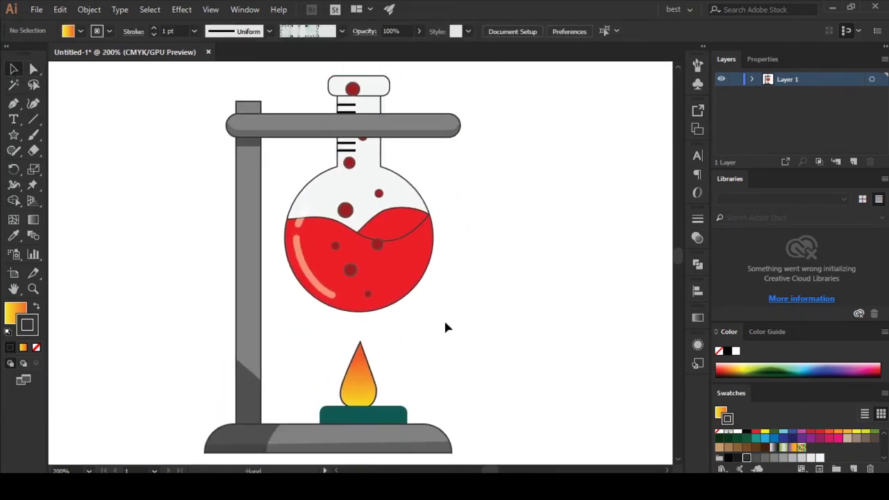
{"action": "scroll", "coordinate": [445, 326], "scroll_direction": "down", "scroll_amount": 1}
{"action": "scroll", "coordinate": [439, 354], "scroll_direction": "up", "scroll_amount": 2}
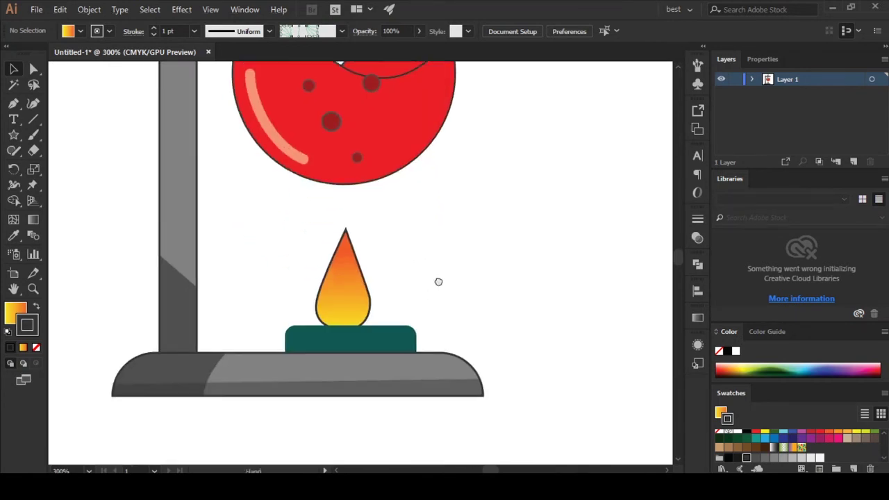
{"action": "scroll", "coordinate": [436, 280], "scroll_direction": "up", "scroll_amount": 4}
{"action": "left_click_drag", "start_coordinate": [463, 207], "coordinate": [614, 202]}
- Draw a wick line from the burner base up into the flame with a tapered width profile
{"action": "left_click", "coordinate": [370, 422]}
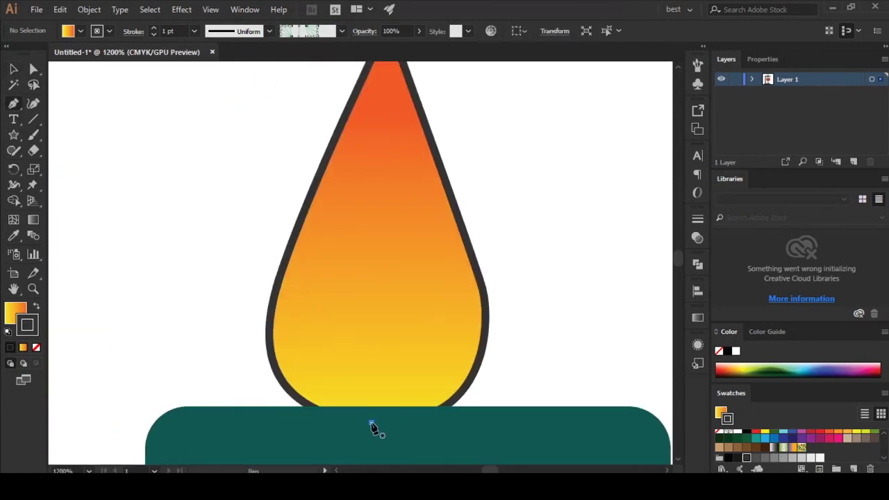
{"action": "left_click", "coordinate": [375, 301]}
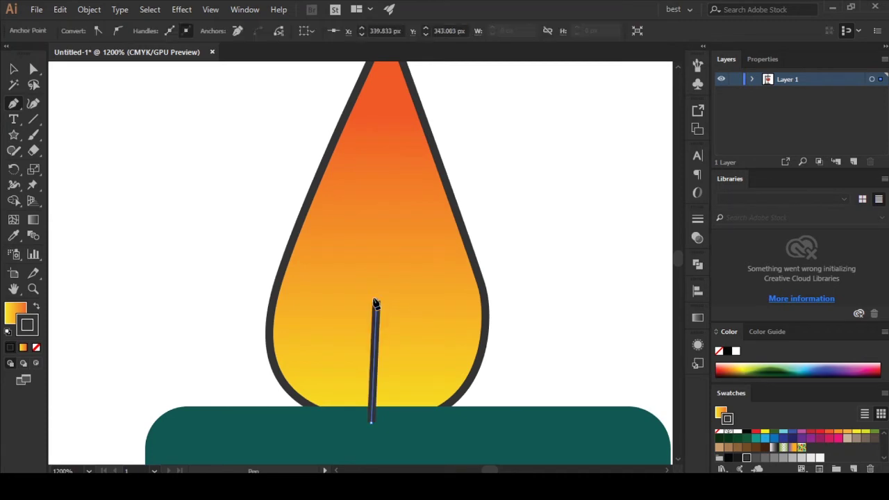
{"action": "left_click", "coordinate": [697, 219]}
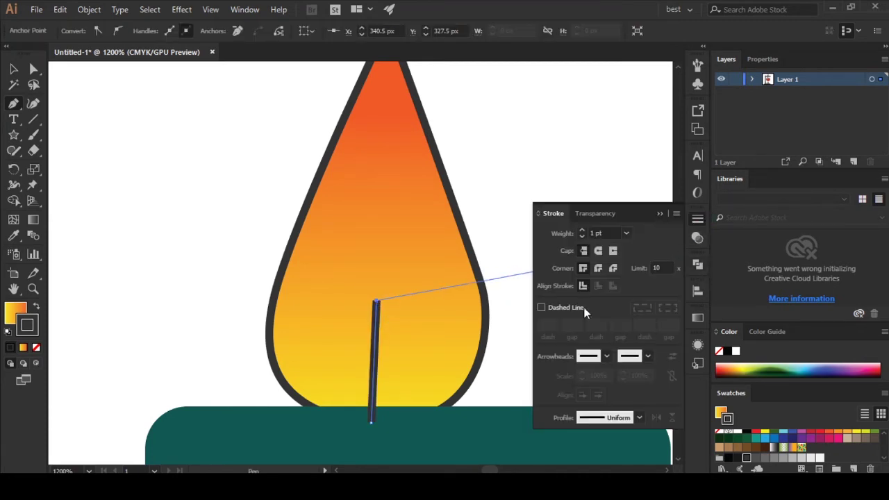
{"action": "left_click", "coordinate": [640, 418]}
{"action": "left_click", "coordinate": [607, 354]}
{"action": "key", "text": "v"}
{"action": "scroll", "coordinate": [433, 328], "scroll_direction": "down", "scroll_amount": 3}
{"action": "scroll", "coordinate": [433, 329], "scroll_direction": "down", "scroll_amount": 3}
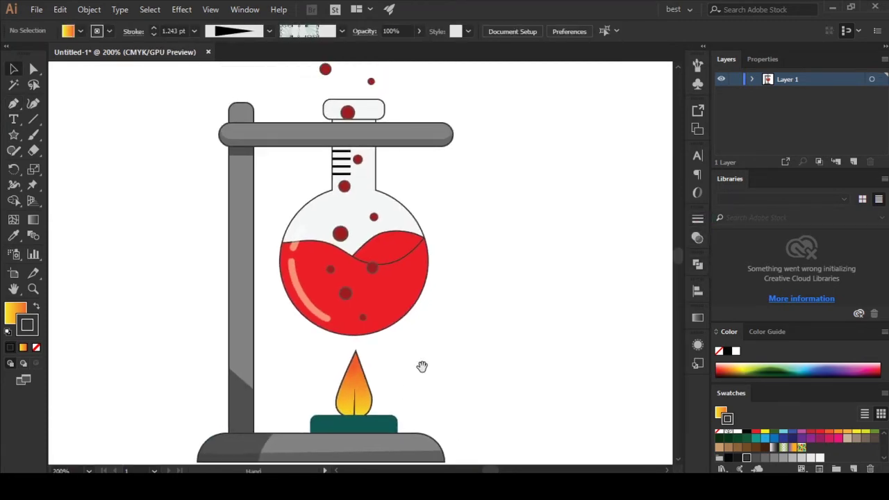
{"action": "scroll", "coordinate": [422, 366], "scroll_direction": "down", "scroll_amount": 1}
{"action": "scroll", "coordinate": [422, 366], "scroll_direction": "up", "scroll_amount": 1}
{"action": "scroll", "coordinate": [421, 368], "scroll_direction": "down", "scroll_amount": 1}
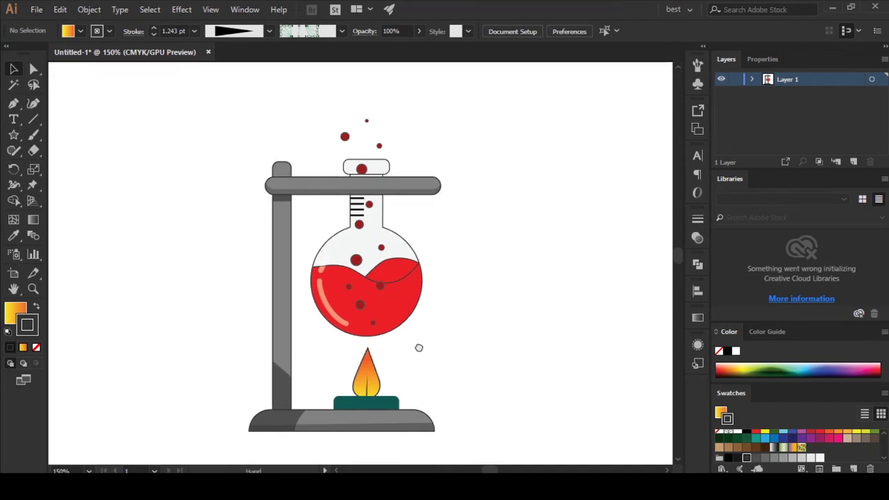
{"action": "left_click", "coordinate": [379, 172]}
{"action": "left_click", "coordinate": [466, 173]}
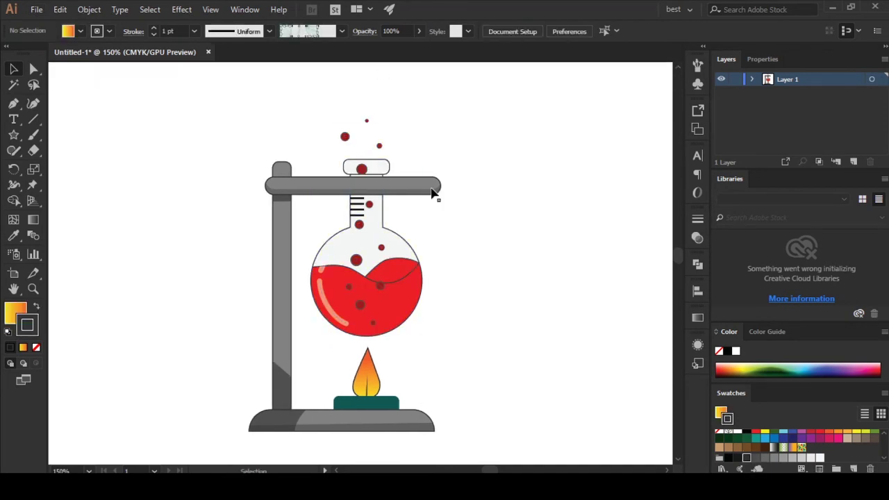
{"action": "scroll", "coordinate": [433, 192], "scroll_direction": "up", "scroll_amount": 3}
- Inside the flask group, bring the flask body to the front and make it mostly transparent
{"action": "scroll", "coordinate": [432, 193], "scroll_direction": "down", "scroll_amount": 2}
{"action": "double_click", "coordinate": [402, 292]}
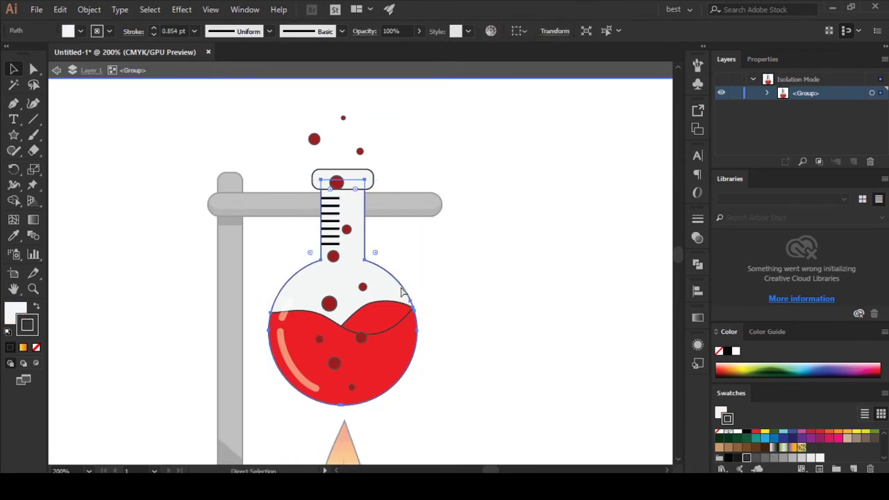
{"action": "right_click", "coordinate": [402, 292]}
{"action": "left_click", "coordinate": [582, 221]}
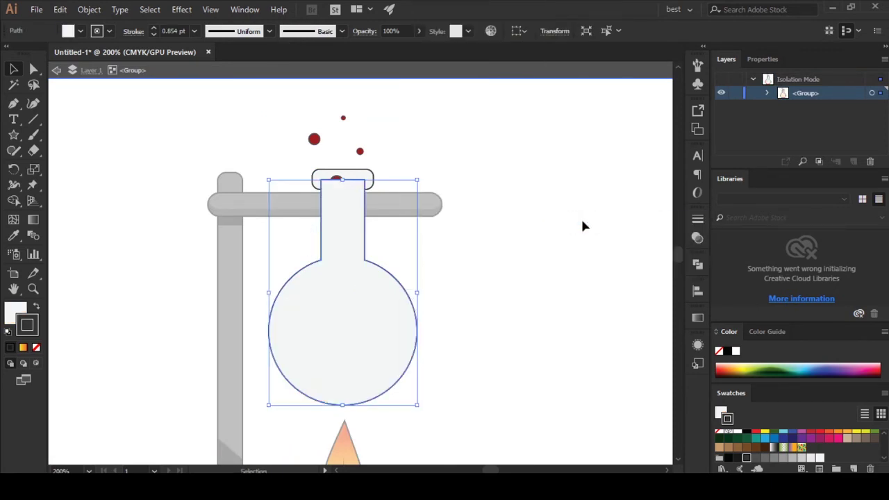
{"action": "left_click_drag", "start_coordinate": [387, 48], "coordinate": [380, 49]}
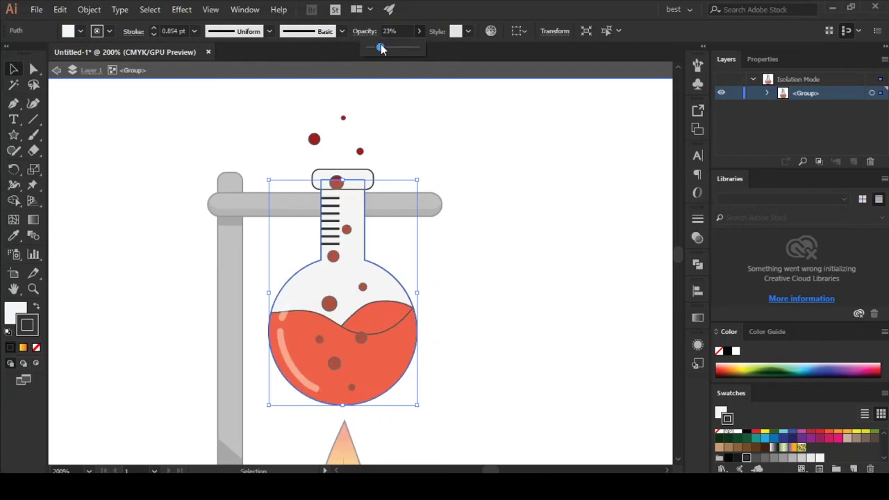
{"action": "left_click", "coordinate": [473, 216]}
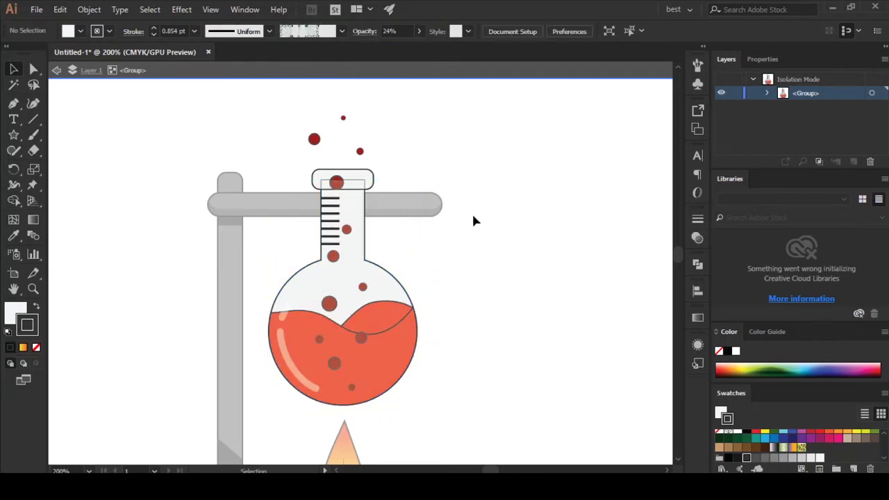
- Bring the flask cap to the front, set it to about half opacity, and lift it slightly
{"action": "key", "text": "a"}
{"action": "left_click", "coordinate": [357, 177]}
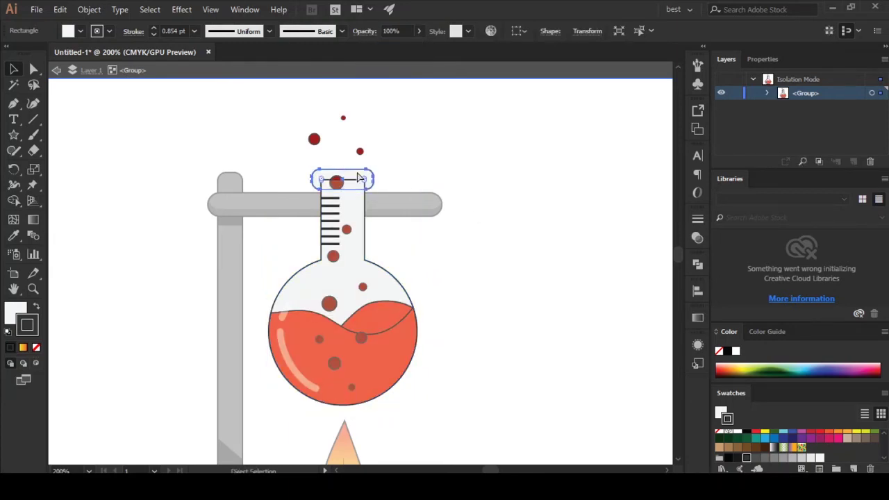
{"action": "right_click", "coordinate": [359, 177]}
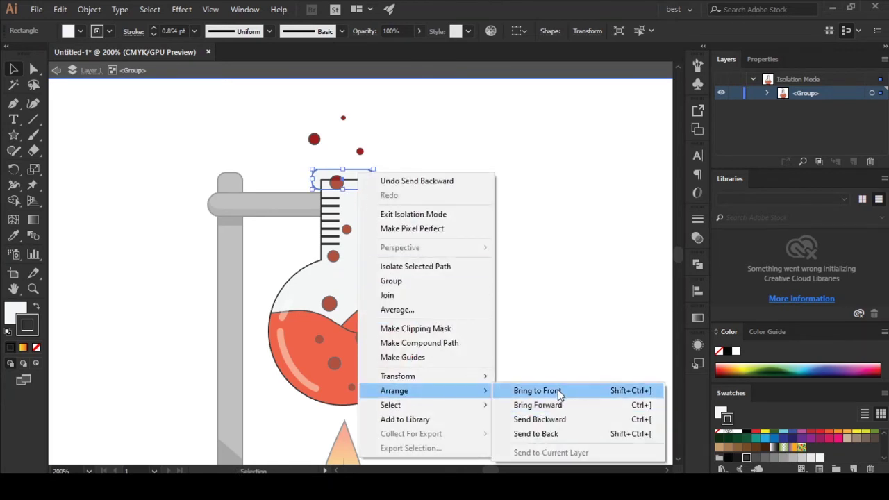
{"action": "left_click", "coordinate": [539, 389]}
{"action": "left_click", "coordinate": [525, 276]}
{"action": "left_click", "coordinate": [326, 179]}
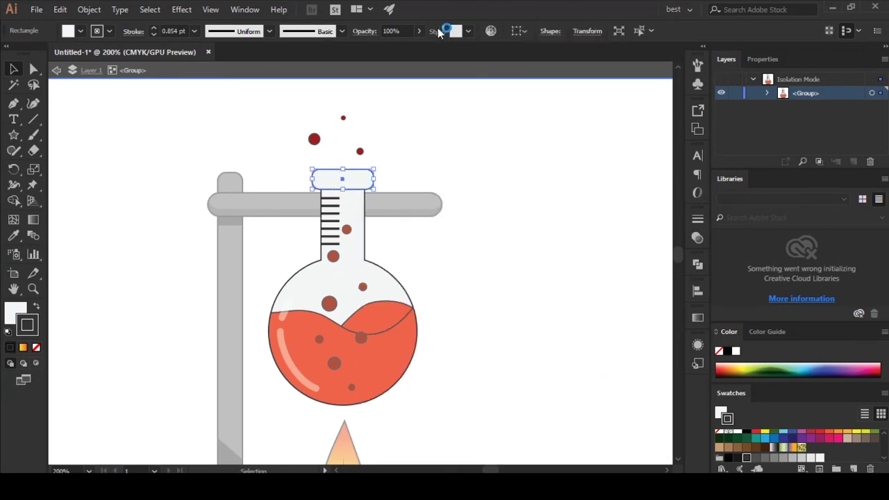
{"action": "left_click", "coordinate": [419, 31]}
{"action": "left_click_drag", "start_coordinate": [378, 48], "coordinate": [395, 53]}
{"action": "left_click", "coordinate": [421, 173]}
{"action": "left_click_drag", "start_coordinate": [347, 183], "coordinate": [338, 169]}
- Move the small bubble down into the neck just below the cap
{"action": "left_click", "coordinate": [336, 182]}
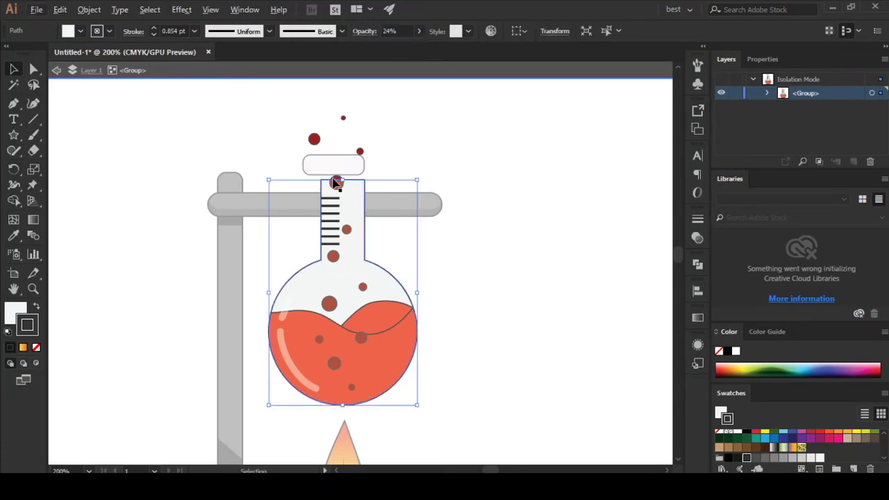
{"action": "scroll", "coordinate": [335, 182], "scroll_direction": "up", "scroll_amount": 2}
{"action": "left_click", "coordinate": [339, 182]}
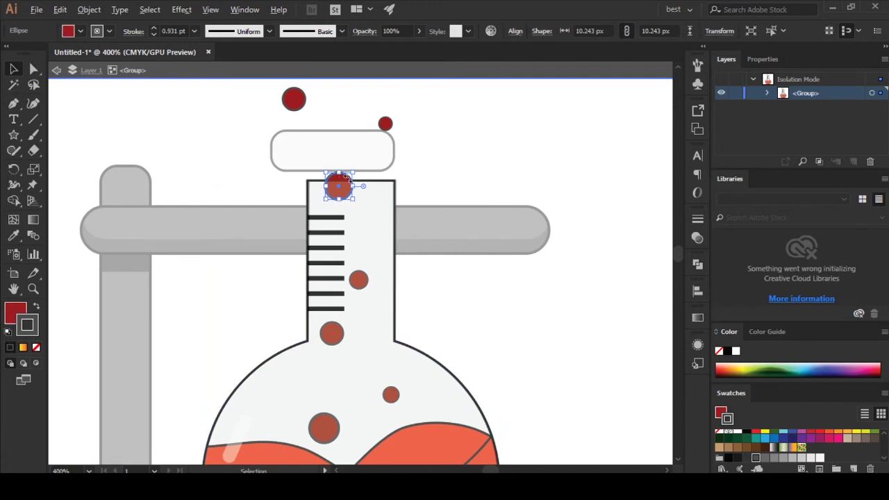
{"action": "scroll", "coordinate": [346, 178], "scroll_direction": "up", "scroll_amount": 1}
{"action": "mouse_move", "coordinate": [341, 183]}
{"action": "left_mouse_down"}
{"action": "mouse_move", "coordinate": [376, 202]}
{"action": "mouse_move", "coordinate": [349, 225]}
{"action": "left_mouse_up"}
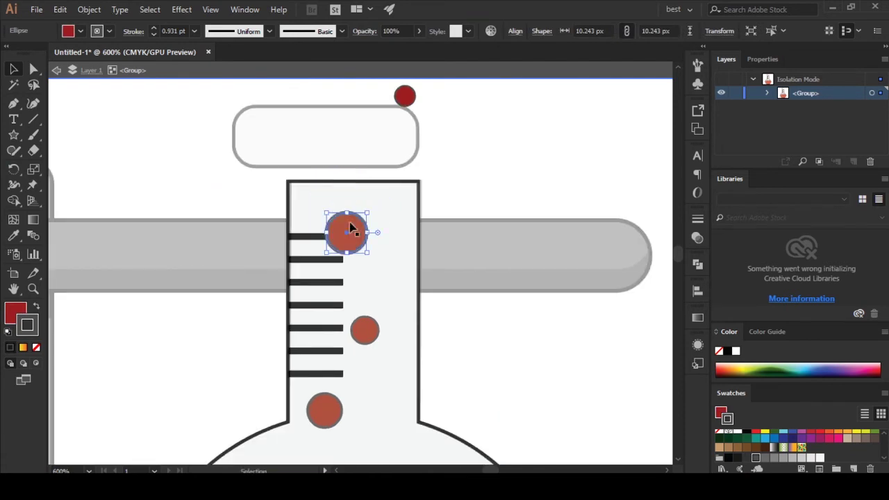
{"action": "left_click_drag", "start_coordinate": [361, 158], "coordinate": [391, 191]}
{"action": "scroll", "coordinate": [393, 188], "scroll_direction": "down", "scroll_amount": 2}
{"action": "left_click", "coordinate": [458, 251]}
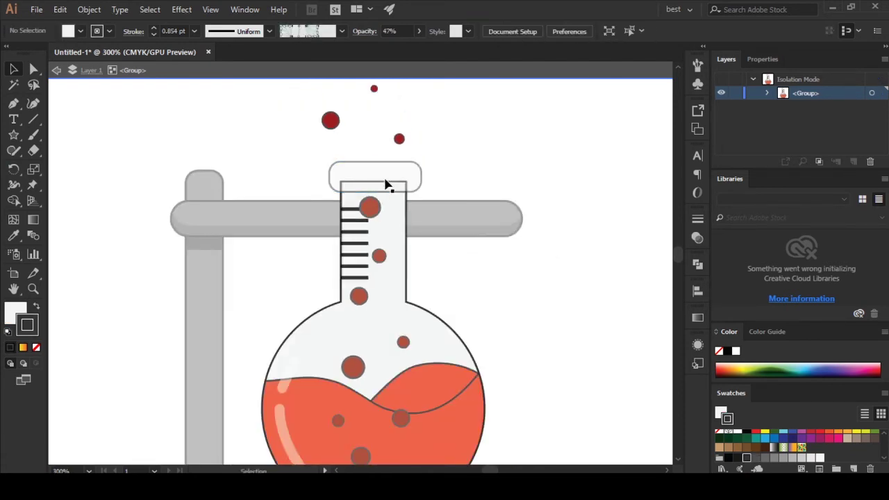
- Check the cap group's opacity, then exit isolation with the whole flask in view
{"action": "left_click", "coordinate": [385, 178]}
{"action": "double_click", "coordinate": [480, 299]}
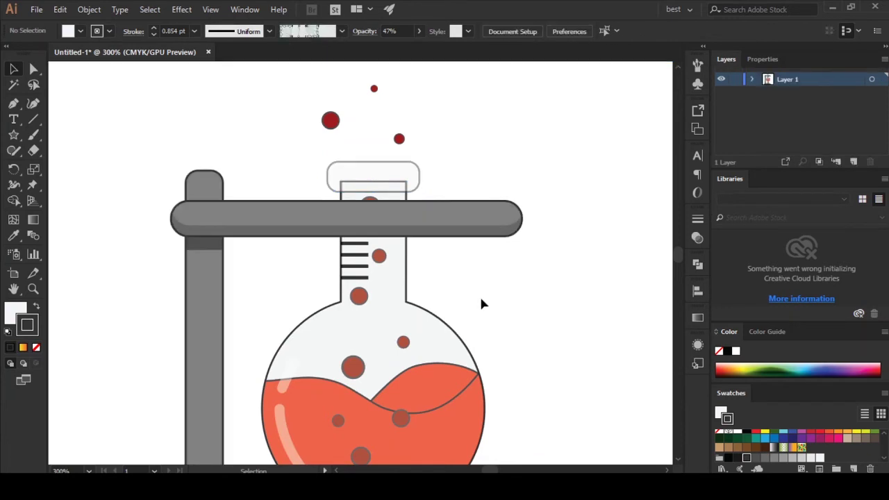
{"action": "double_click", "coordinate": [377, 179]}
{"action": "left_click", "coordinate": [419, 32]}
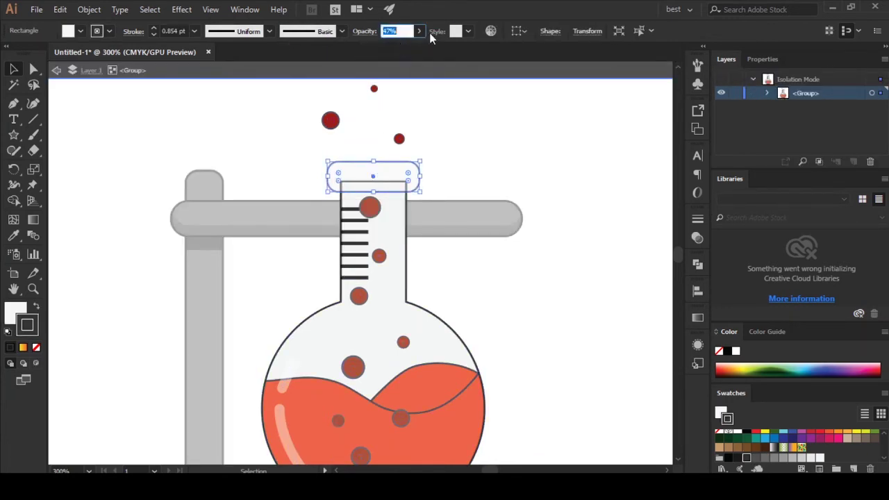
{"action": "left_click", "coordinate": [605, 246]}
{"action": "scroll", "coordinate": [598, 311], "scroll_direction": "down", "scroll_amount": 1}
{"action": "scroll", "coordinate": [597, 311], "scroll_direction": "down", "scroll_amount": 1, "text": "alt"}
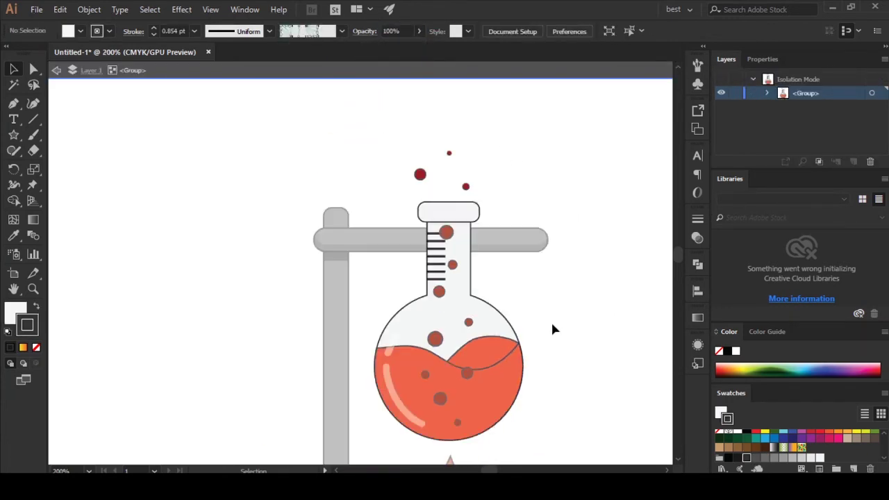
{"action": "left_click_drag", "start_coordinate": [554, 311], "coordinate": [496, 274]}
{"action": "double_click", "coordinate": [496, 275]}
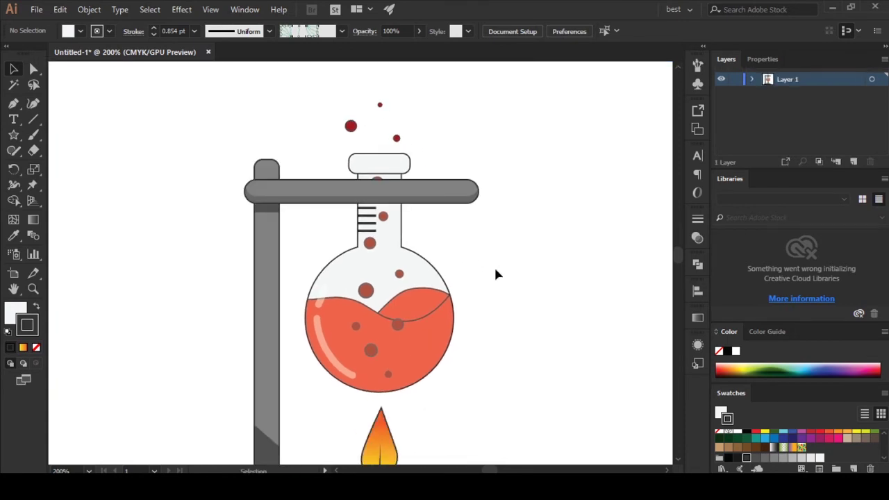
- Lower the flask glass opacity to 14% inside the flask group
{"action": "left_click", "coordinate": [432, 304]}
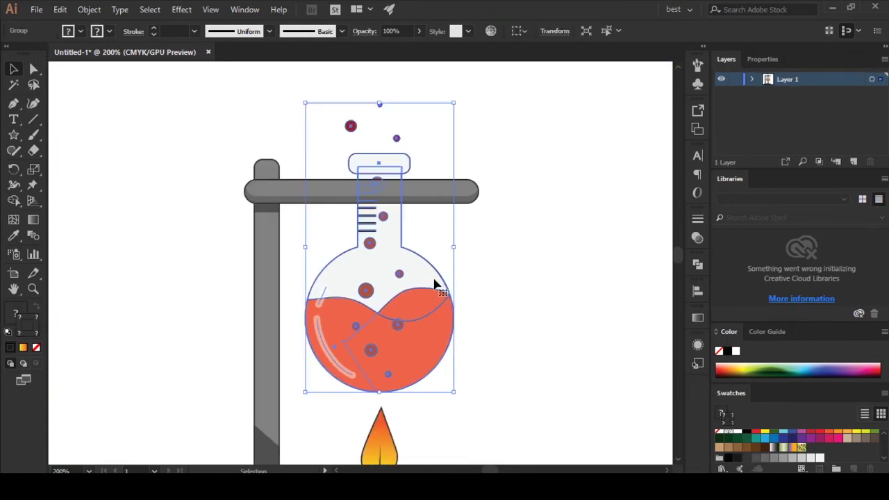
{"action": "double_click", "coordinate": [434, 285]}
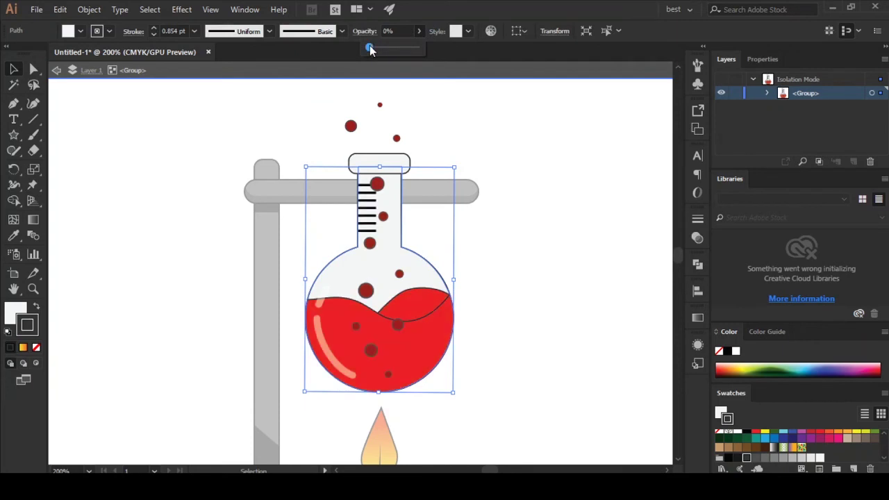
{"action": "left_click_drag", "start_coordinate": [379, 48], "coordinate": [376, 51]}
{"action": "double_click", "coordinate": [507, 161]}
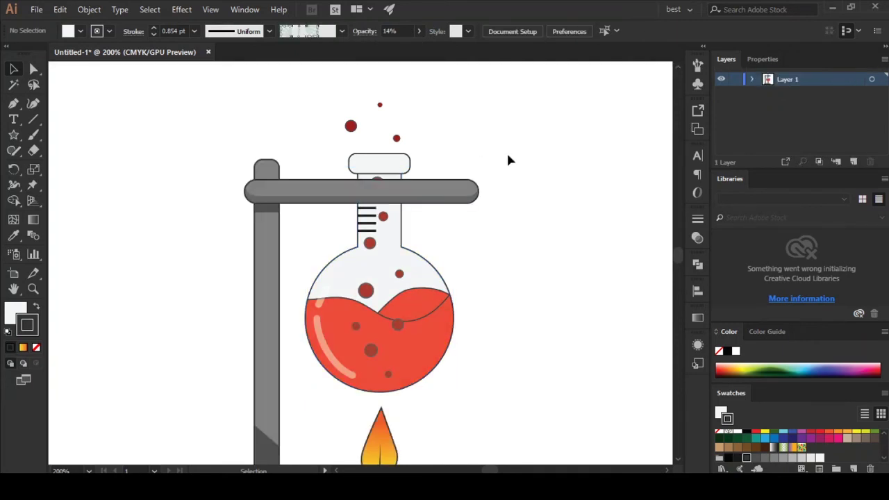
- Nudge the flask group down slightly with the Down arrow
{"action": "left_click", "coordinate": [389, 272]}
{"action": "key", "text": "Down"}
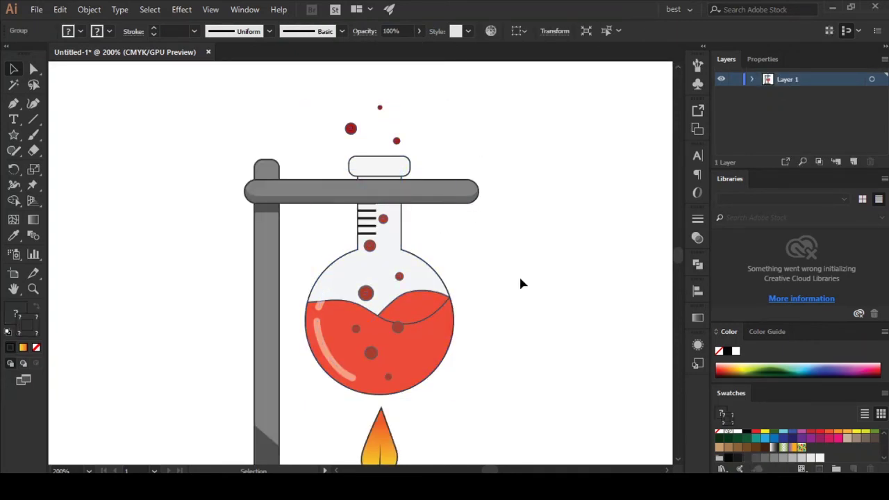
{"action": "left_click", "coordinate": [520, 284]}
{"action": "scroll", "coordinate": [513, 274], "scroll_direction": "down", "scroll_amount": 1}
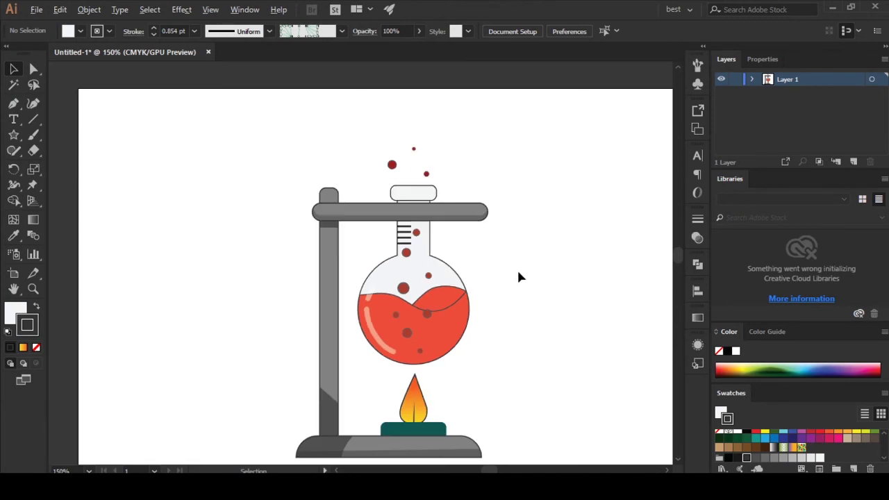
{"action": "left_click", "coordinate": [408, 254]}
- Duplicate a red bubble upward above the flask inside the flask group
{"action": "left_click", "coordinate": [433, 170]}
{"action": "double_click", "coordinate": [393, 168]}
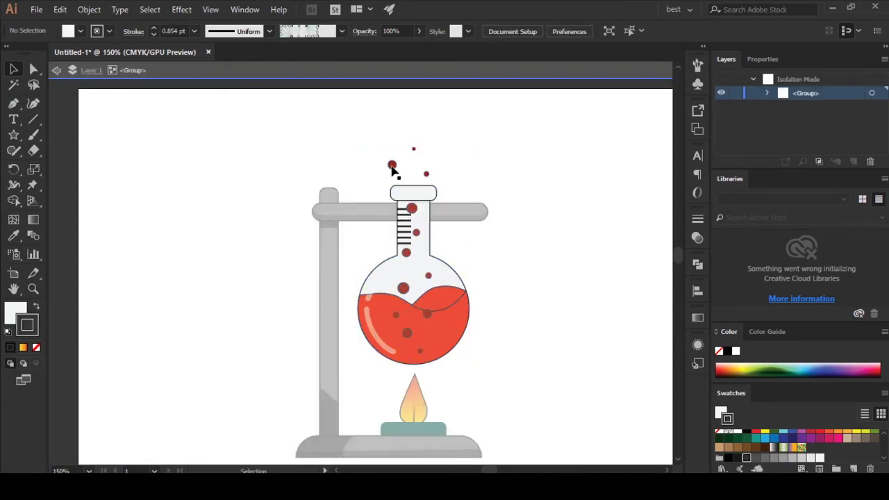
{"action": "mouse_move", "coordinate": [393, 168]}
{"action": "left_mouse_down"}
{"action": "mouse_move", "coordinate": [393, 139]}
{"action": "mouse_move", "coordinate": [432, 118]}
{"action": "mouse_move", "coordinate": [414, 178]}
{"action": "left_mouse_up"}
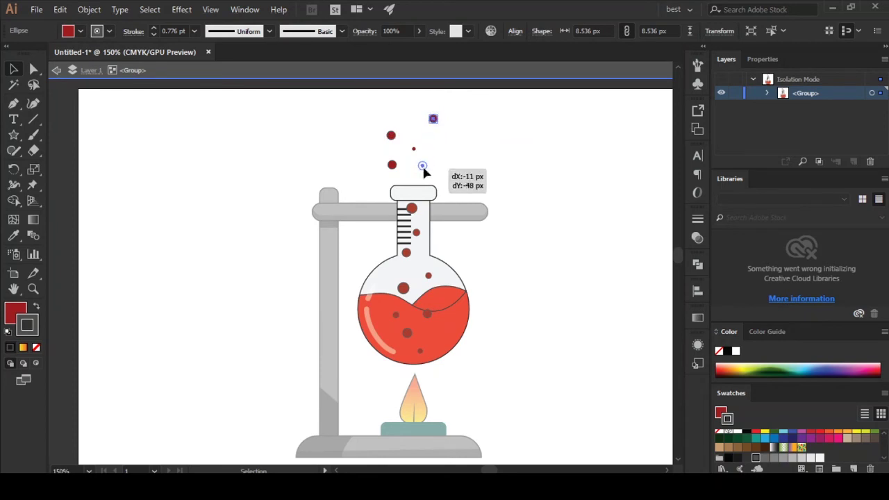
{"action": "double_click", "coordinate": [499, 186]}
- Spread the bubbles out, placing one up and to the right above the cap
{"action": "left_click", "coordinate": [392, 167]}
{"action": "scroll", "coordinate": [393, 169], "scroll_direction": "up", "scroll_amount": 2}
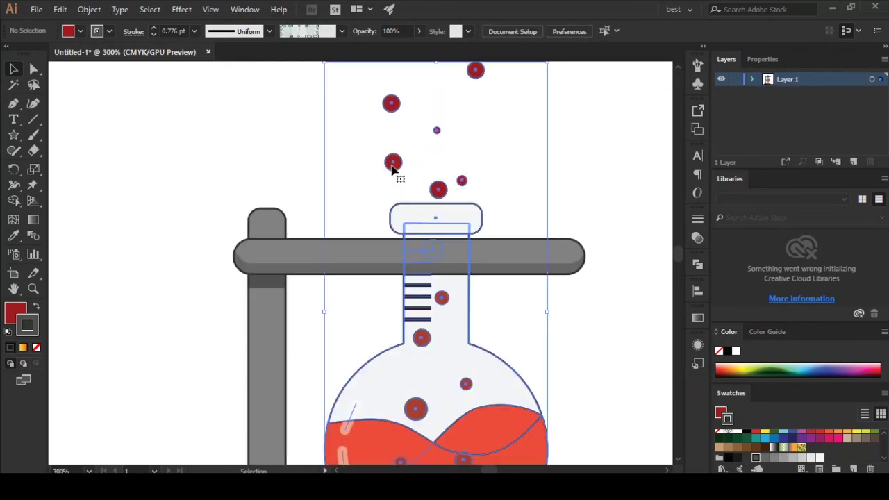
{"action": "double_click", "coordinate": [393, 167]}
{"action": "left_click_drag", "start_coordinate": [434, 187], "coordinate": [472, 132]}
{"action": "left_click_drag", "start_coordinate": [463, 180], "coordinate": [457, 186]}
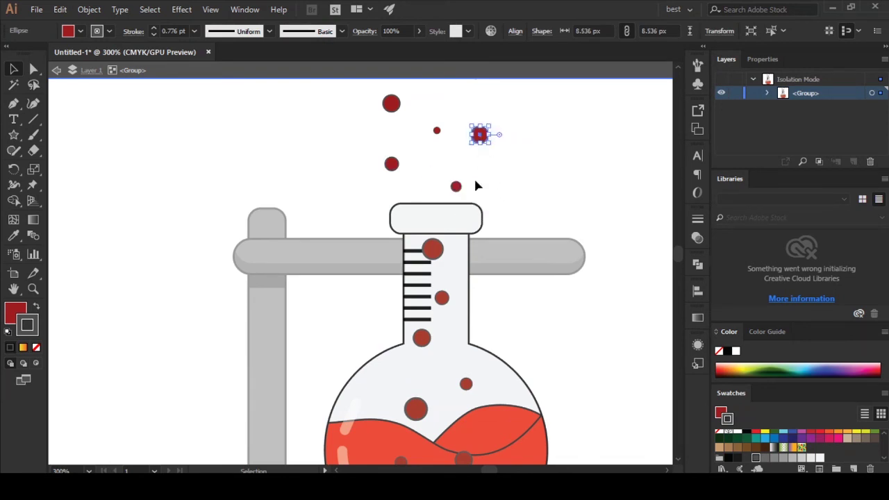
{"action": "double_click", "coordinate": [529, 189]}
{"action": "scroll", "coordinate": [417, 278], "scroll_direction": "down", "scroll_amount": 5}
- Draw a band over the base's top edge and trim its outside parts with Shape Builder
{"action": "key", "text": "p"}
{"action": "left_click", "coordinate": [175, 288]}
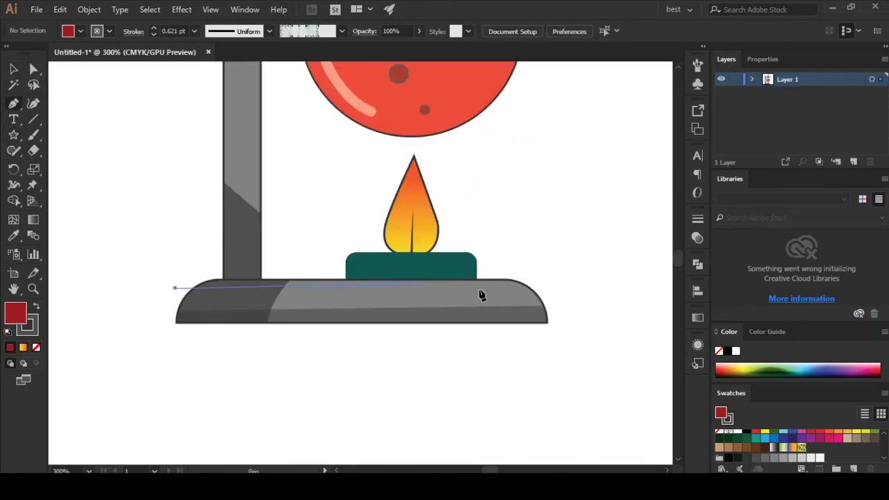
{"action": "left_click", "coordinate": [556, 295], "text": "shift"}
{"action": "left_click", "coordinate": [515, 297]}
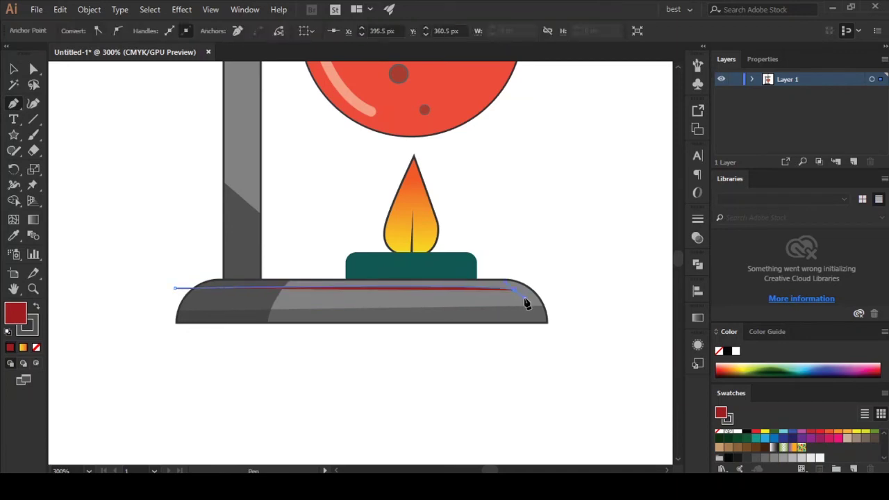
{"action": "left_click", "coordinate": [543, 340]}
{"action": "left_click", "coordinate": [569, 328]}
{"action": "left_click", "coordinate": [553, 283]}
{"action": "left_click", "coordinate": [499, 265]}
{"action": "left_click", "coordinate": [150, 273]}
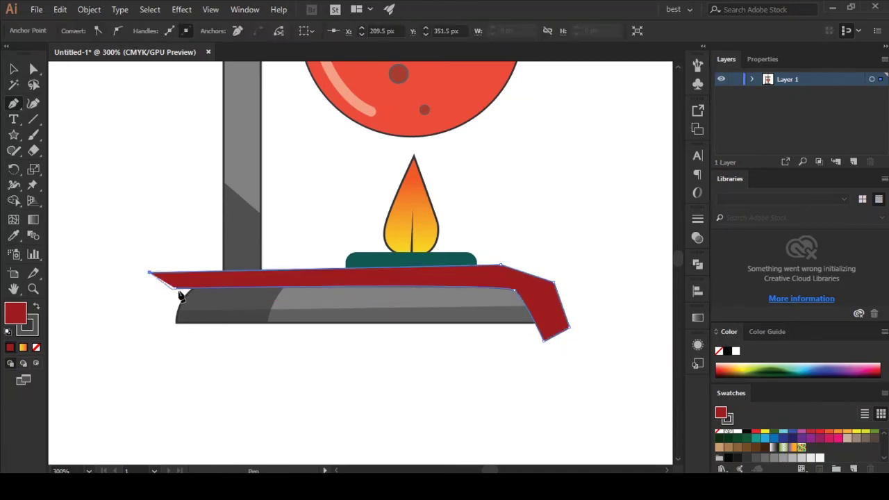
{"action": "key", "text": "v"}
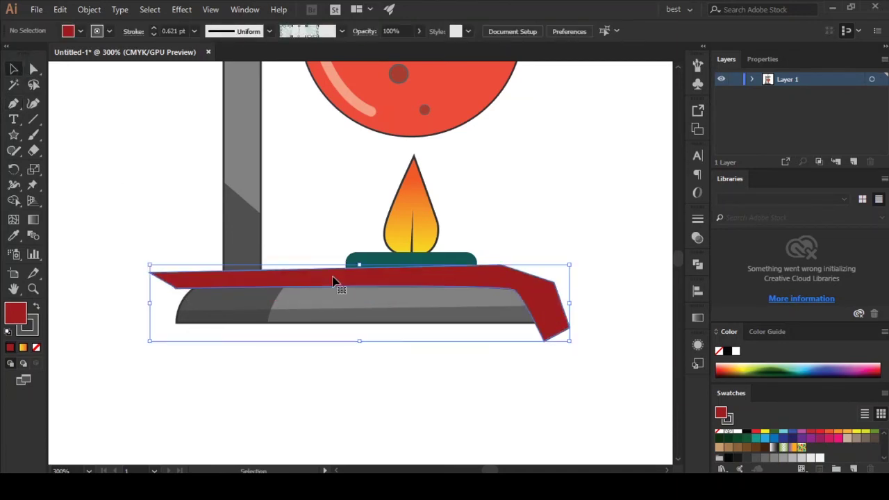
{"action": "left_click", "coordinate": [350, 312], "text": "shift"}
{"action": "left_click", "coordinate": [13, 200]}
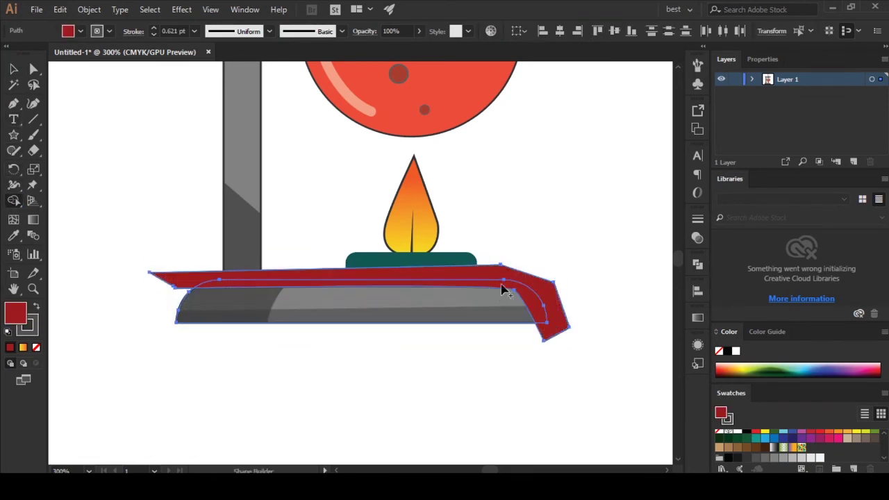
{"action": "left_click", "coordinate": [549, 302], "text": "alt"}
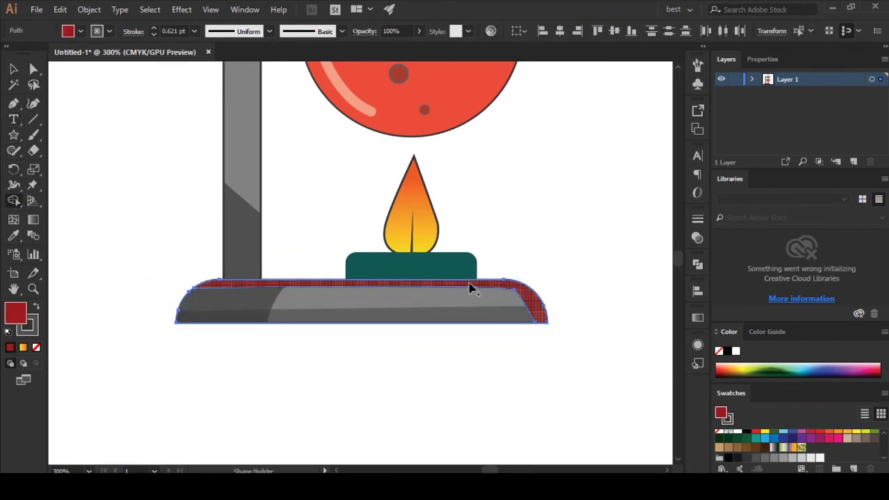
- Remove the strip's outline, fill it light grey, and set its opacity to 73%
{"action": "left_click", "coordinate": [14, 68]}
{"action": "left_click", "coordinate": [399, 287]}
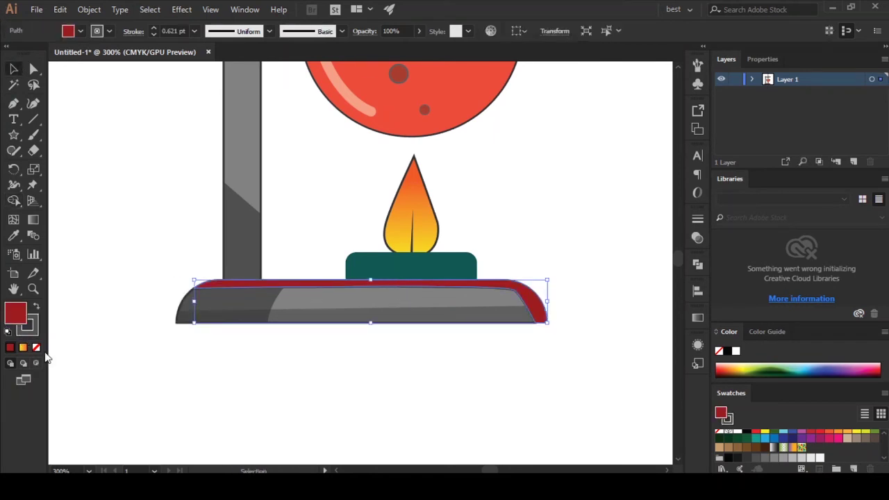
{"action": "left_click", "coordinate": [27, 323]}
{"action": "left_click", "coordinate": [36, 347]}
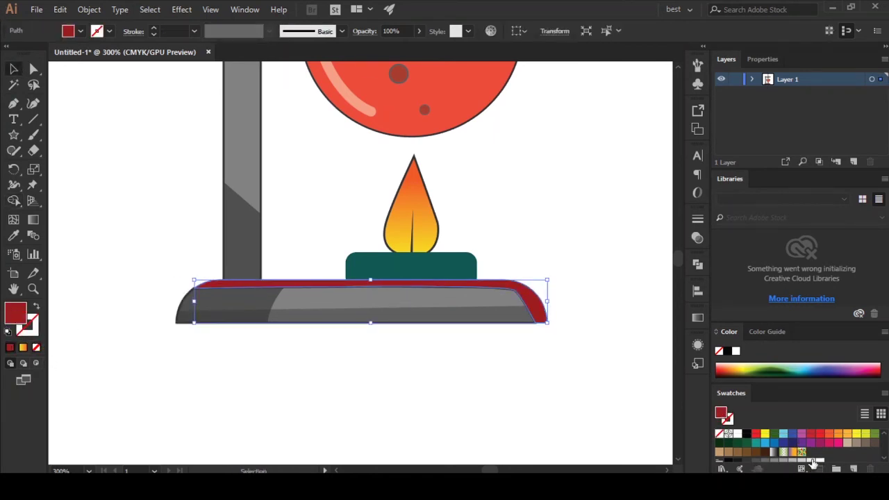
{"action": "left_click", "coordinate": [813, 461]}
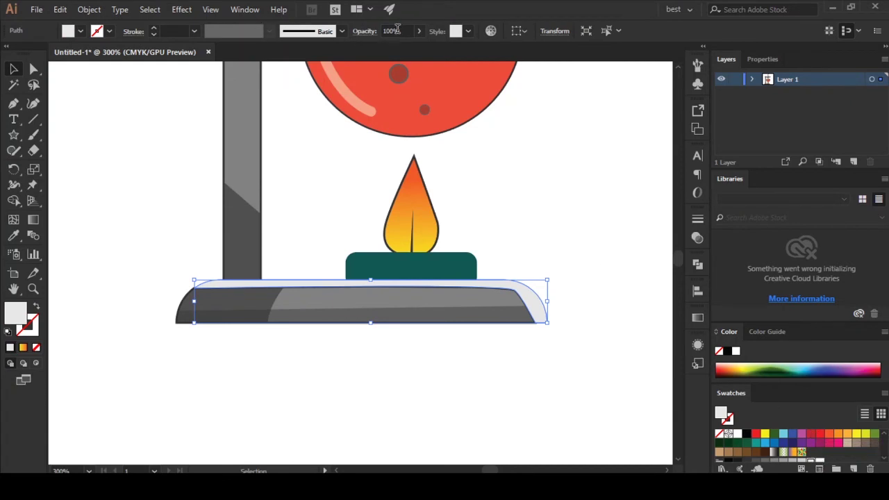
{"action": "left_click", "coordinate": [419, 31]}
{"action": "mouse_move", "coordinate": [411, 49]}
{"action": "left_mouse_down"}
{"action": "mouse_move", "coordinate": [394, 49]}
{"action": "mouse_move", "coordinate": [406, 50]}
{"action": "left_mouse_up"}
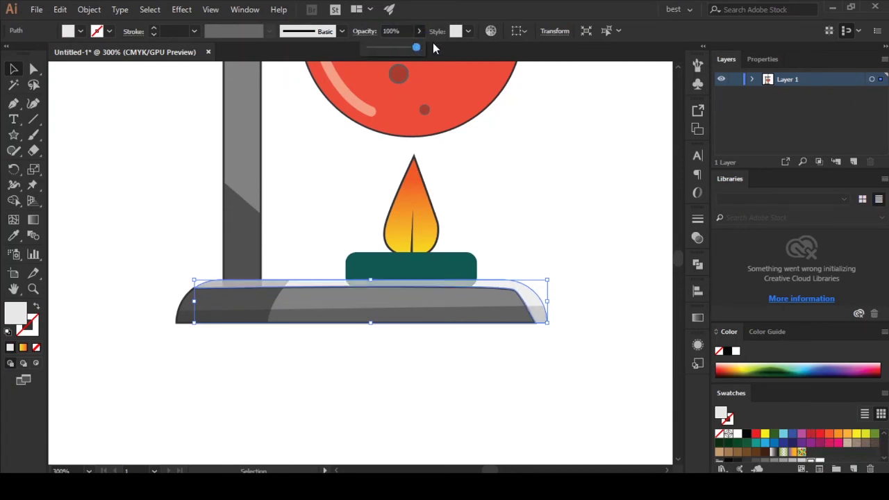
{"action": "left_click", "coordinate": [637, 245]}
- Undo back to the red strip and trim it to the base outline with Shape Builder
{"action": "key", "text": "ctrl+z"}
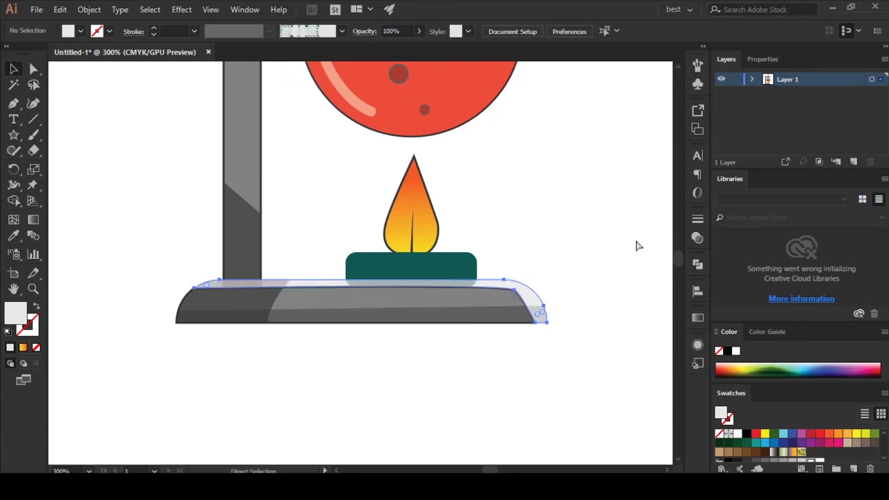
{"action": "key", "text": "ctrl+z"}
{"action": "key", "text": "ctrl+z"}
{"action": "key", "text": "ctrl+z"}
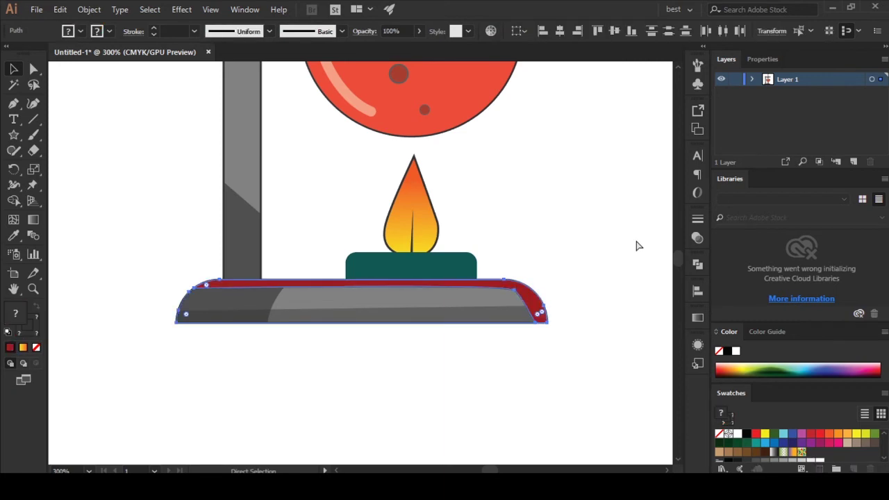
{"action": "key", "text": "ctrl+z"}
{"action": "key", "text": "ctrl+z"}
{"action": "key", "text": "ctrl+z"}
{"action": "left_click", "coordinate": [445, 310]}
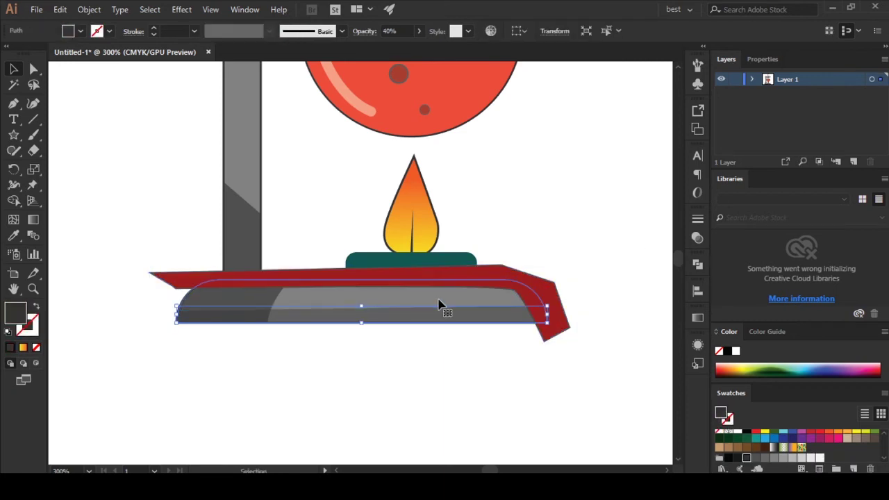
{"action": "key", "text": "v"}
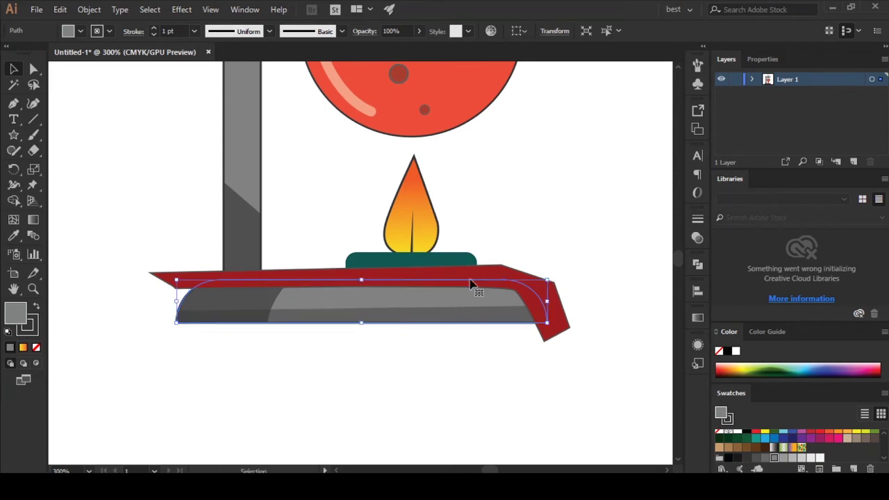
{"action": "left_click", "coordinate": [482, 278], "text": "shift"}
{"action": "left_click", "coordinate": [15, 200]}
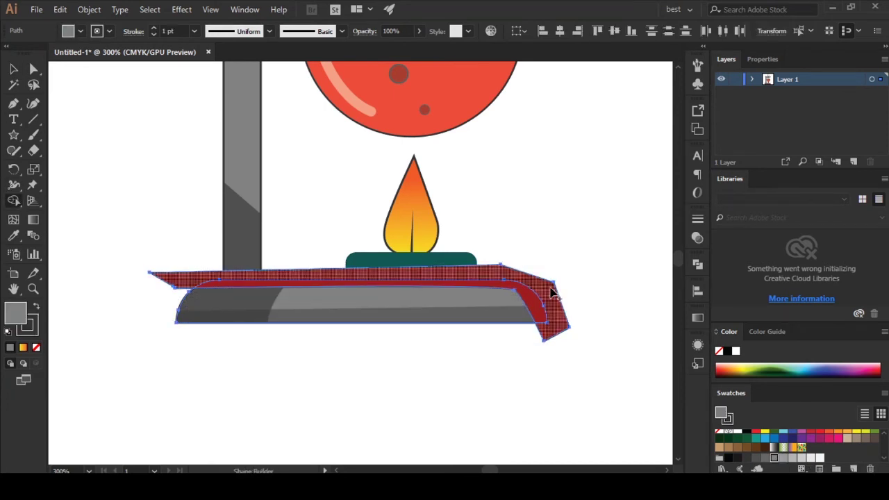
{"action": "left_click", "coordinate": [552, 293], "text": "alt"}
{"action": "key", "text": "v"}
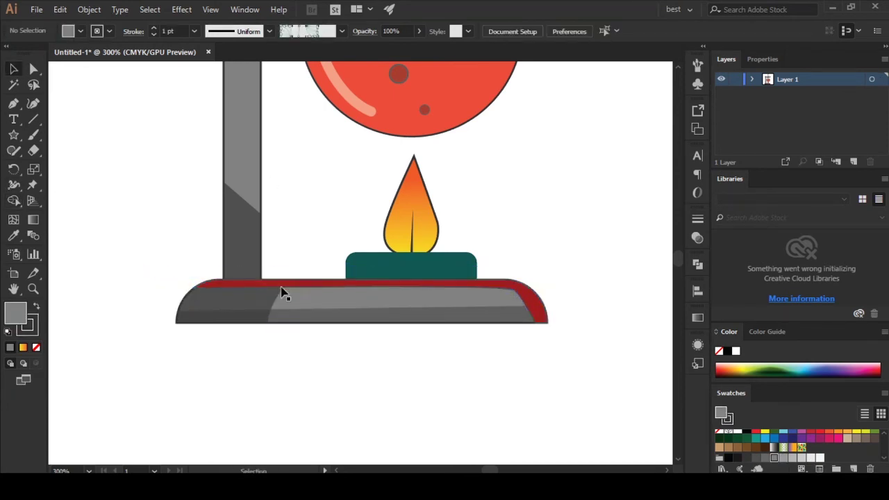
- Fill the trimmed strip light grey and lower its opacity to about 61%
{"action": "left_click", "coordinate": [280, 284]}
{"action": "left_click", "coordinate": [14, 314]}
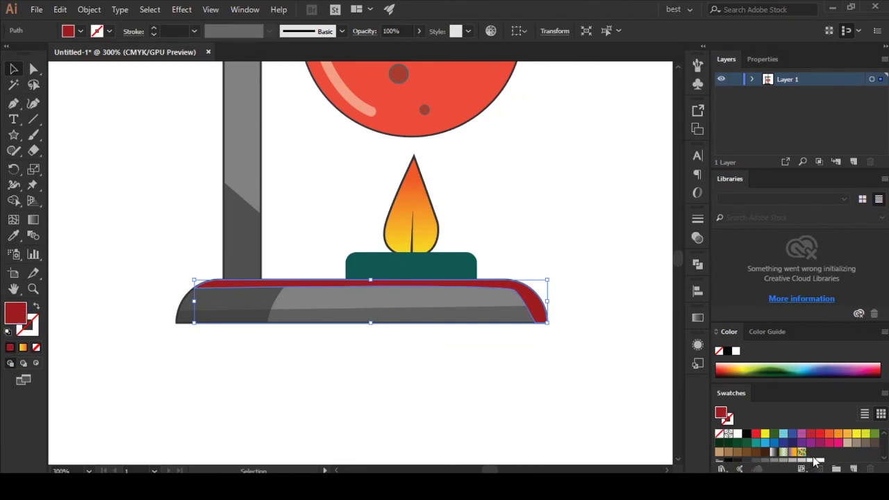
{"action": "scroll", "coordinate": [816, 459], "scroll_direction": "down", "scroll_amount": 2}
{"action": "left_click", "coordinate": [813, 443]}
{"action": "left_click", "coordinate": [418, 30]}
{"action": "left_click_drag", "start_coordinate": [397, 48], "coordinate": [394, 49]}
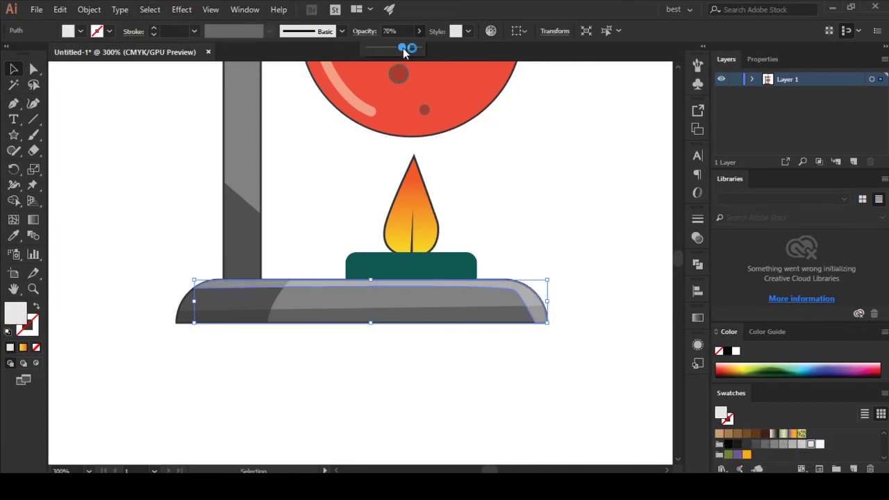
{"action": "left_click", "coordinate": [622, 200]}
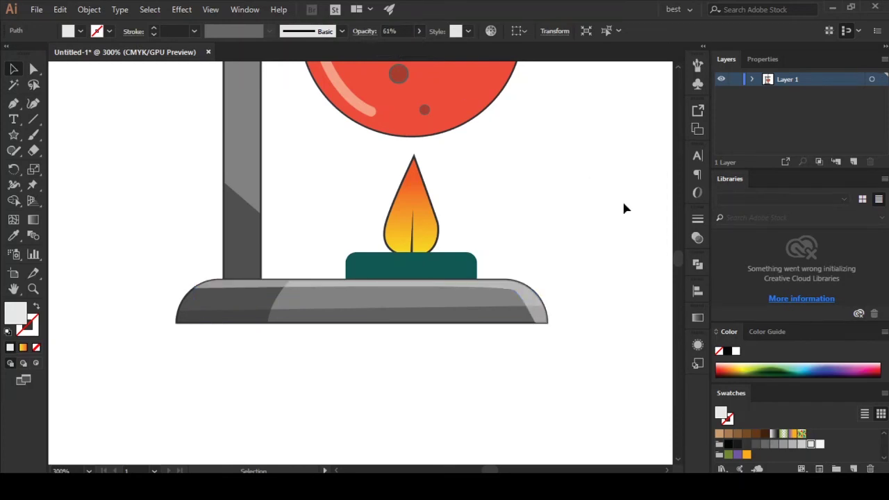
{"action": "key", "text": "a"}
{"action": "left_click", "coordinate": [532, 304]}
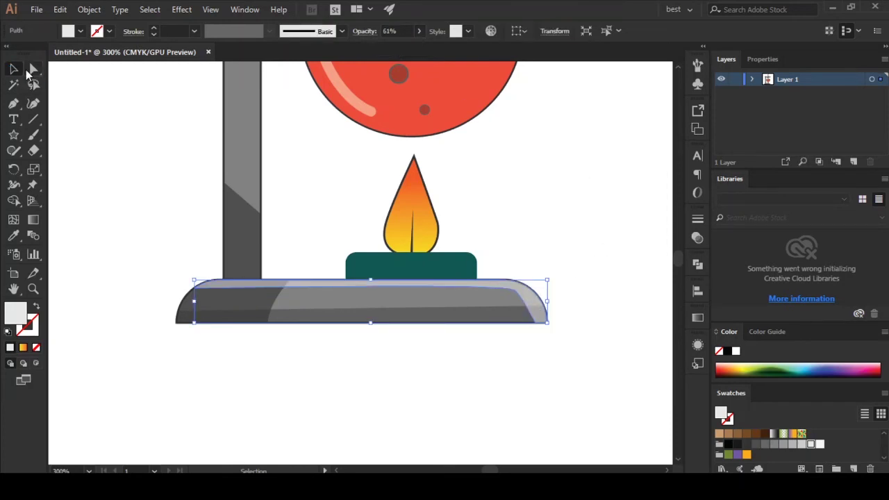
- Drag the highlight strip's right-end anchors and handles so it bends smoothly around the base's rounded corner
{"action": "left_click", "coordinate": [514, 291]}
{"action": "scroll", "coordinate": [514, 292], "scroll_direction": "up", "scroll_amount": 4}
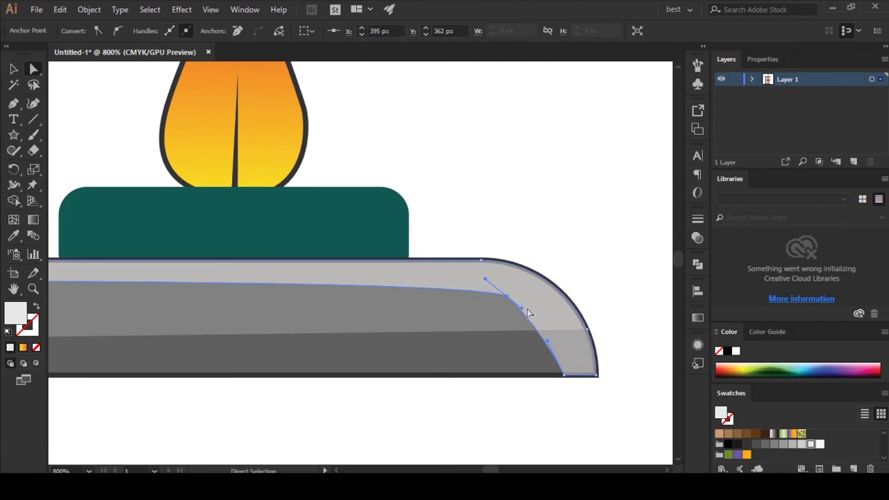
{"action": "left_click_drag", "start_coordinate": [523, 314], "coordinate": [529, 309]}
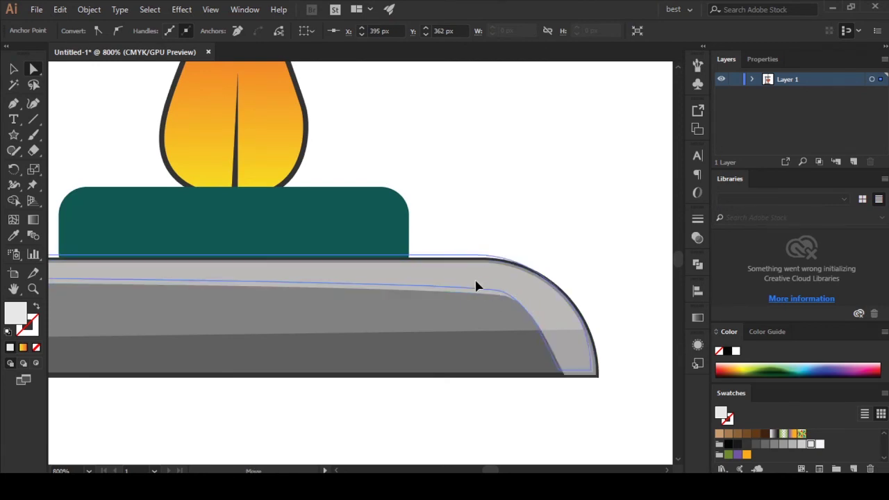
{"action": "left_click", "coordinate": [490, 292]}
{"action": "left_click", "coordinate": [505, 299]}
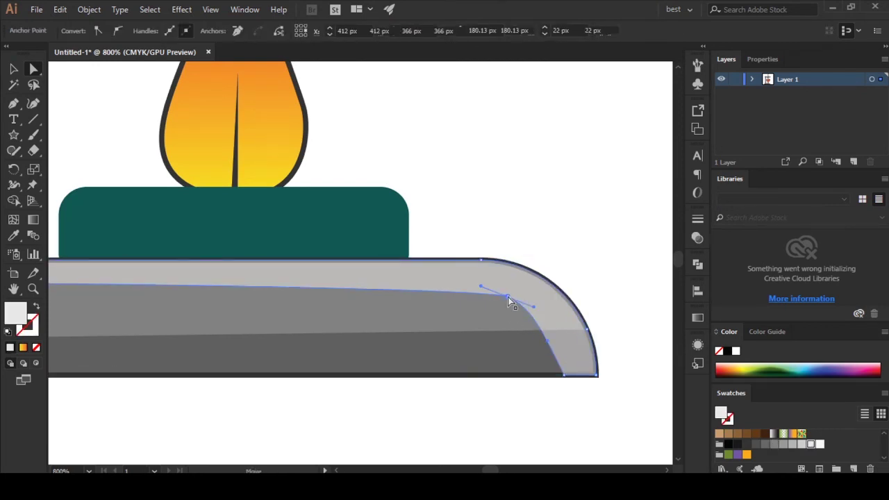
{"action": "mouse_move", "coordinate": [481, 291]}
{"action": "left_mouse_down"}
{"action": "mouse_move", "coordinate": [456, 285]}
{"action": "mouse_move", "coordinate": [507, 293]}
{"action": "left_mouse_up"}
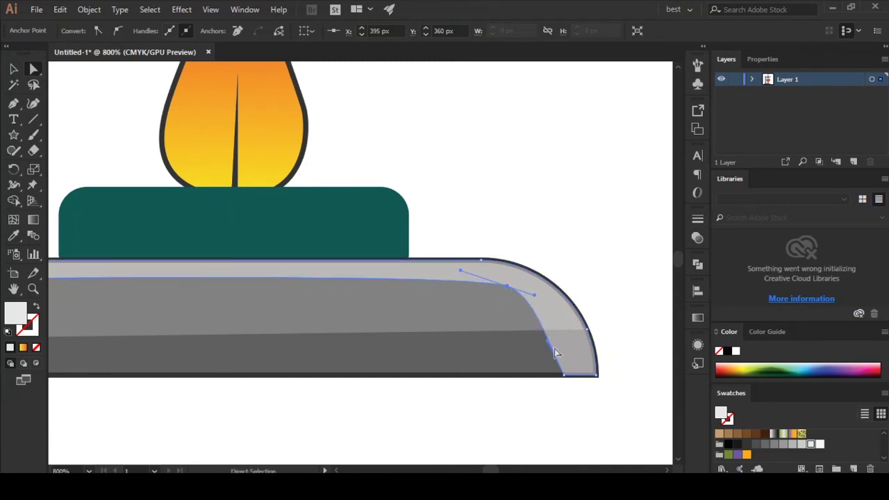
{"action": "left_click_drag", "start_coordinate": [566, 375], "coordinate": [576, 377]}
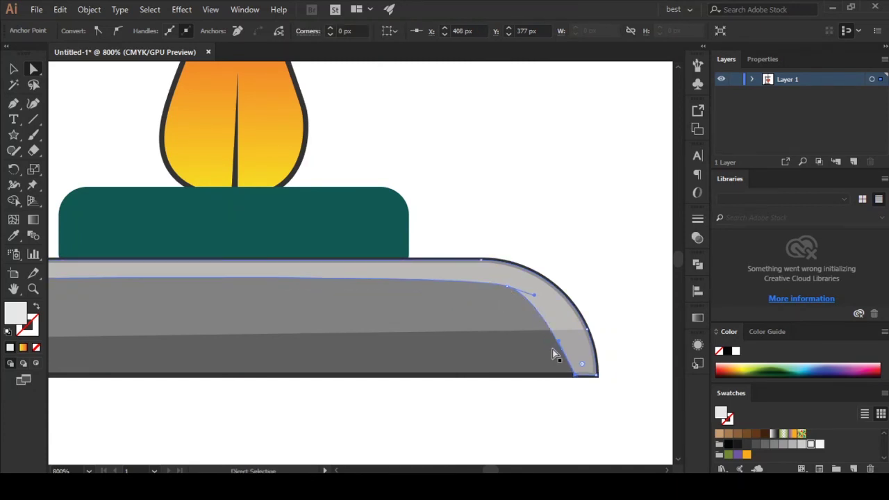
{"action": "left_click_drag", "start_coordinate": [561, 341], "coordinate": [575, 343]}
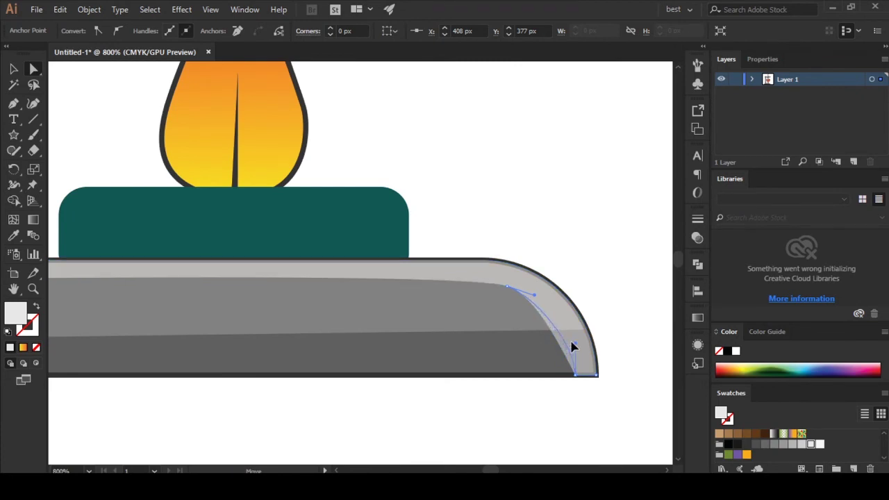
{"action": "left_click", "coordinate": [611, 303]}
{"action": "scroll", "coordinate": [535, 362], "scroll_direction": "down", "scroll_amount": 2, "text": "alt"}
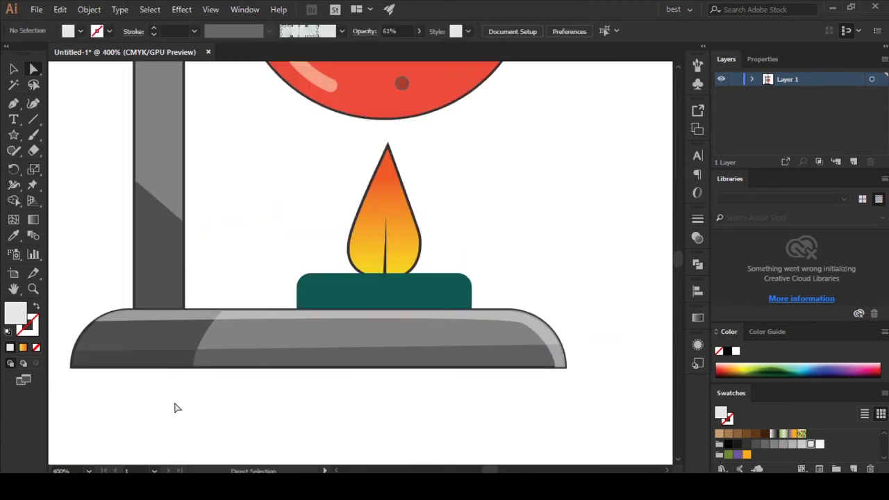
{"action": "scroll", "coordinate": [299, 389], "scroll_direction": "down", "scroll_amount": 2, "text": "alt"}
{"action": "left_click_drag", "start_coordinate": [516, 304], "coordinate": [554, 343]}
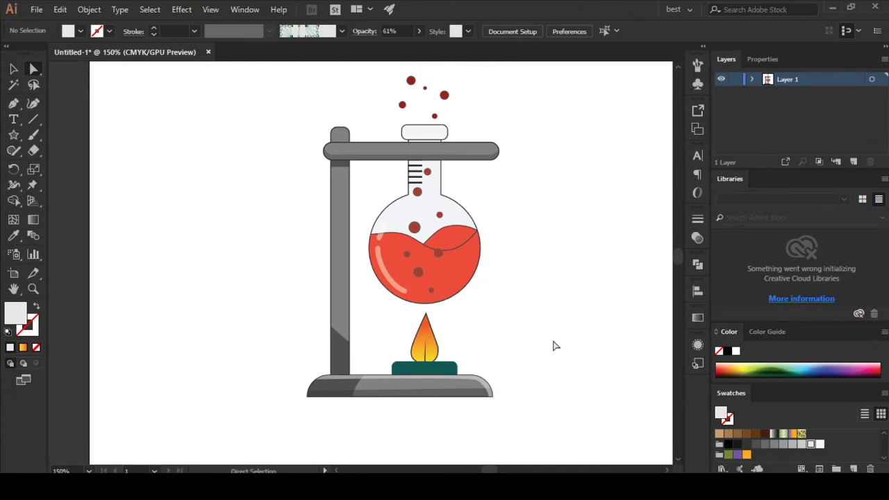
- Draw a Pen-tool quadrilateral overlapping the top edge of the horizontal clamp bar
{"action": "scroll", "coordinate": [553, 345], "scroll_direction": "up", "scroll_amount": 1}
{"action": "scroll", "coordinate": [554, 345], "scroll_direction": "down", "scroll_amount": 1}
{"action": "scroll", "coordinate": [553, 339], "scroll_direction": "up", "scroll_amount": 1, "text": "alt"}
{"action": "scroll", "coordinate": [556, 322], "scroll_direction": "up", "scroll_amount": 1}
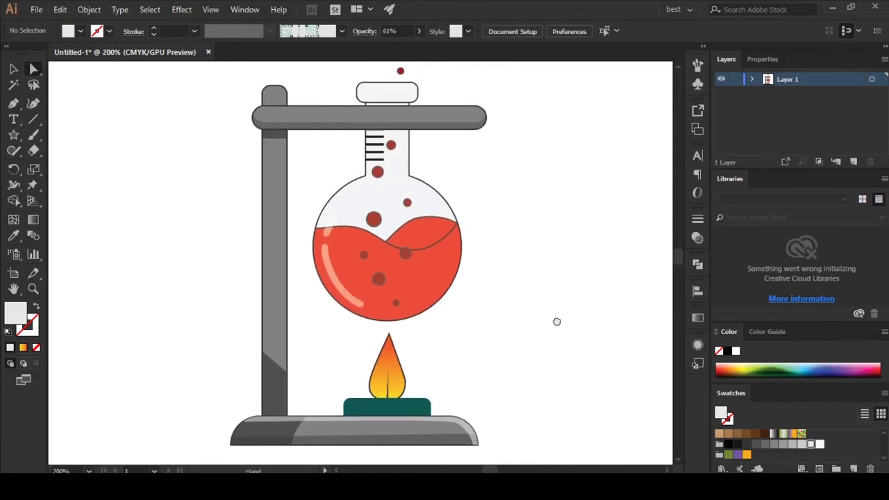
{"action": "scroll", "coordinate": [499, 214], "scroll_direction": "up", "scroll_amount": 2, "text": "alt"}
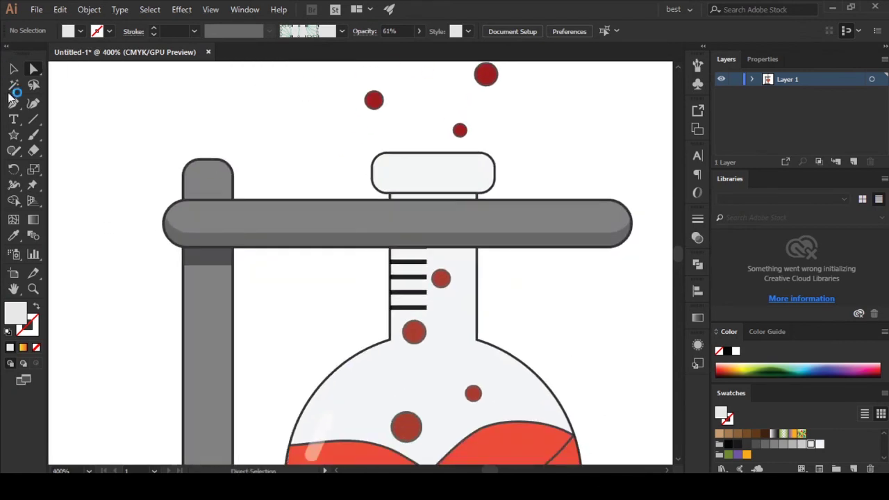
{"action": "left_click", "coordinate": [238, 222]}
{"action": "key", "text": "v"}
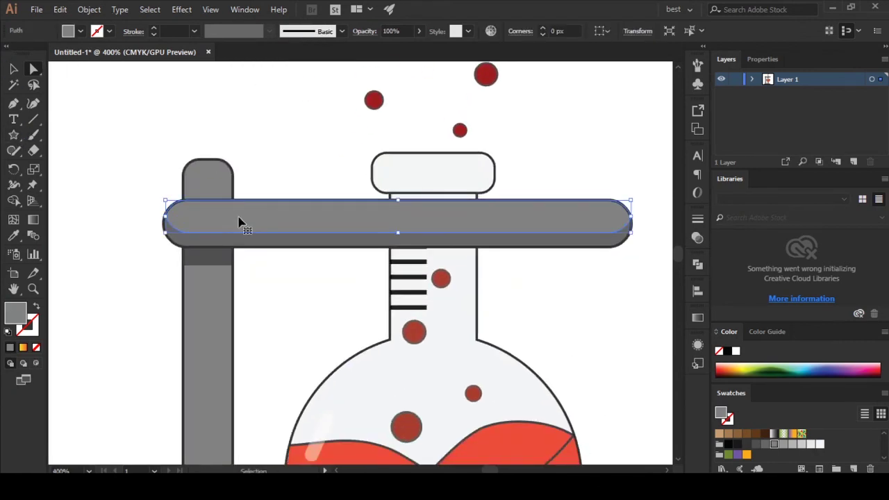
{"action": "key", "text": "p"}
{"action": "left_click", "coordinate": [156, 204]}
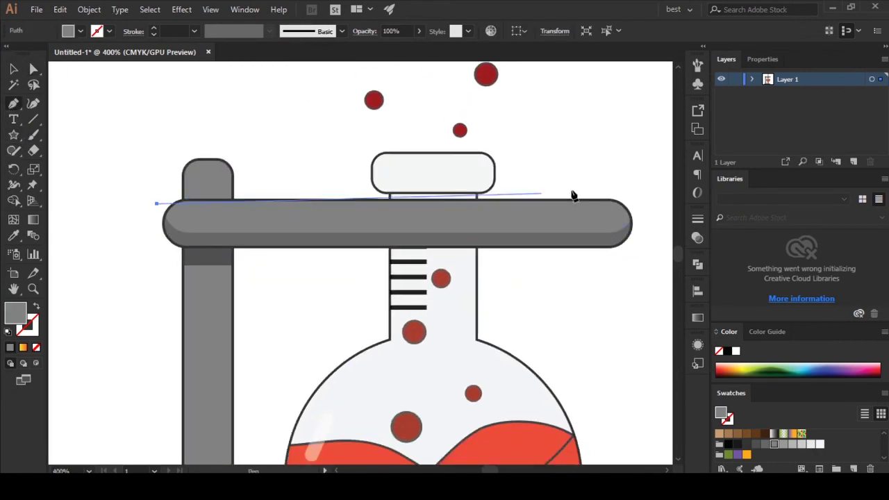
{"action": "key", "text": "ctrl+z"}
{"action": "left_click", "coordinate": [148, 206]}
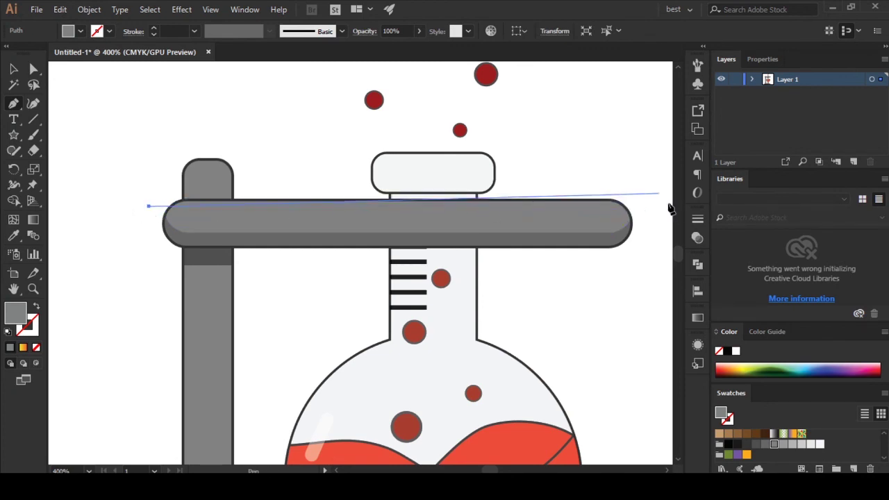
{"action": "left_click", "coordinate": [653, 211]}
{"action": "left_click", "coordinate": [609, 160]}
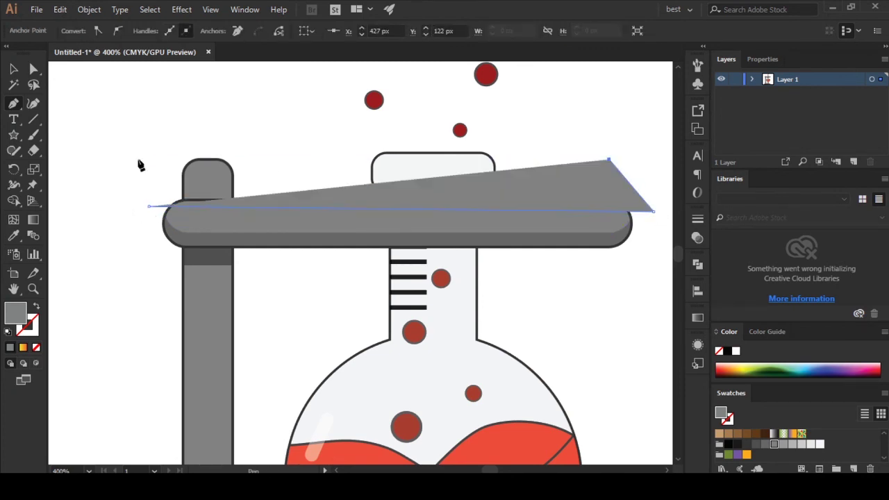
{"action": "left_click", "coordinate": [138, 160]}
{"action": "left_click", "coordinate": [148, 207]}
- Use Shape Builder to delete the quadrilateral's part above the bar, leaving a thin top strip
{"action": "key", "text": "v"}
{"action": "left_click", "coordinate": [250, 231], "text": "shift"}
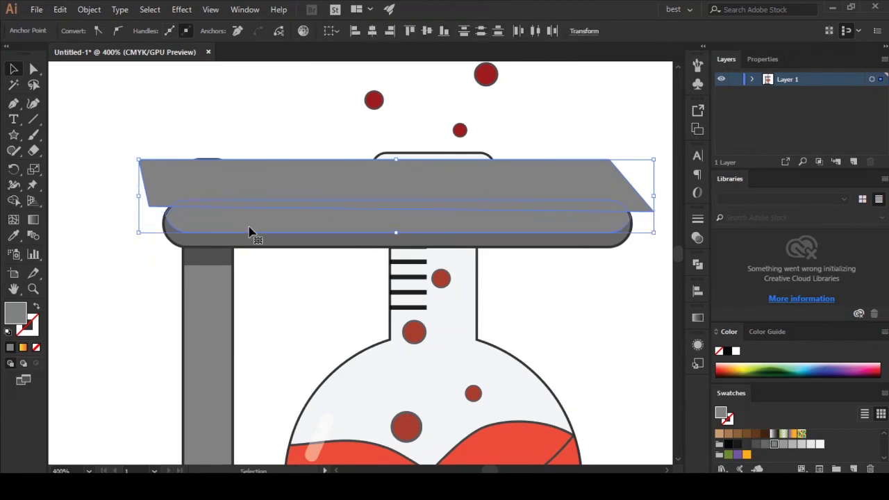
{"action": "left_click", "coordinate": [14, 201]}
{"action": "left_click", "coordinate": [197, 182], "text": "alt"}
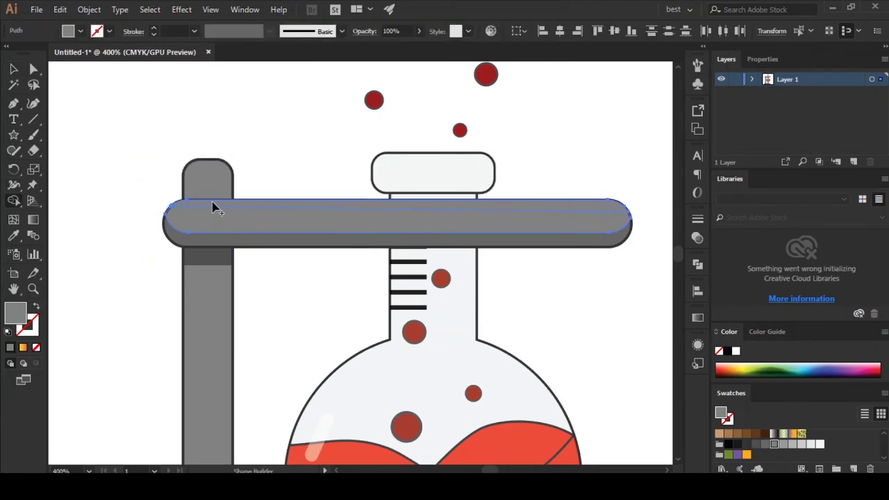
- Fill the crossbar's top strip light grey at 62% opacity
{"action": "key", "text": "v"}
{"action": "left_click", "coordinate": [284, 209]}
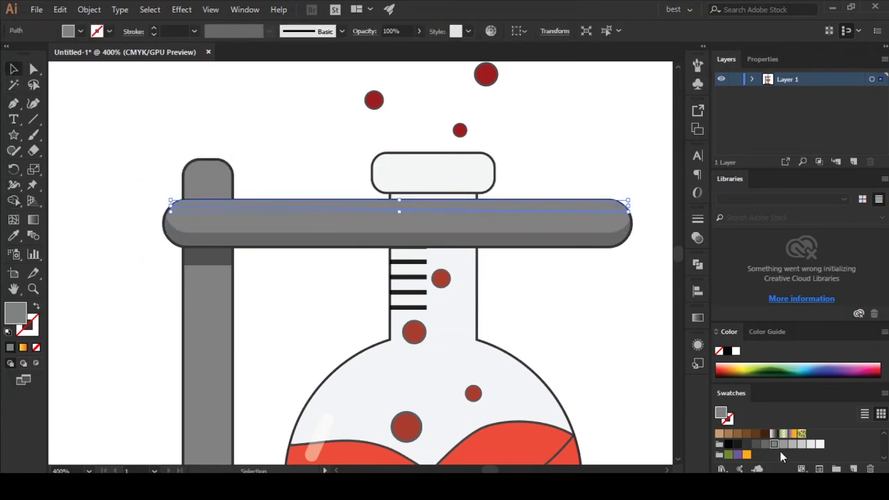
{"action": "left_click", "coordinate": [802, 444]}
{"action": "left_click", "coordinate": [418, 31]}
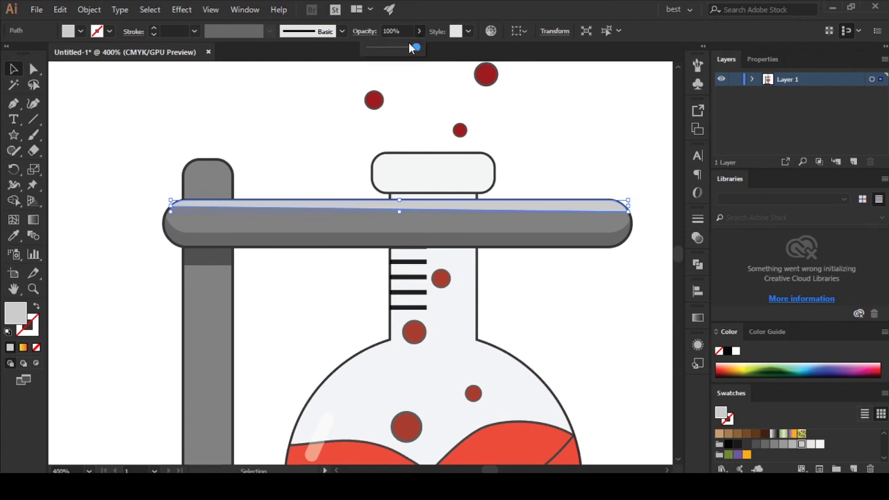
{"action": "left_click_drag", "start_coordinate": [398, 52], "coordinate": [400, 52]}
{"action": "left_click", "coordinate": [160, 206]}
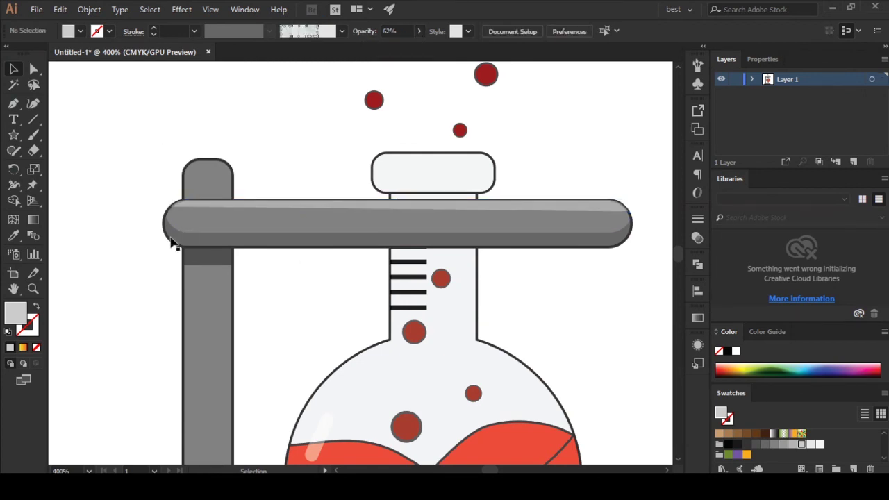
- Pull the strip's left and right ends in to follow the bar's rounded ends
{"action": "scroll", "coordinate": [193, 212], "scroll_direction": "up", "scroll_amount": 4}
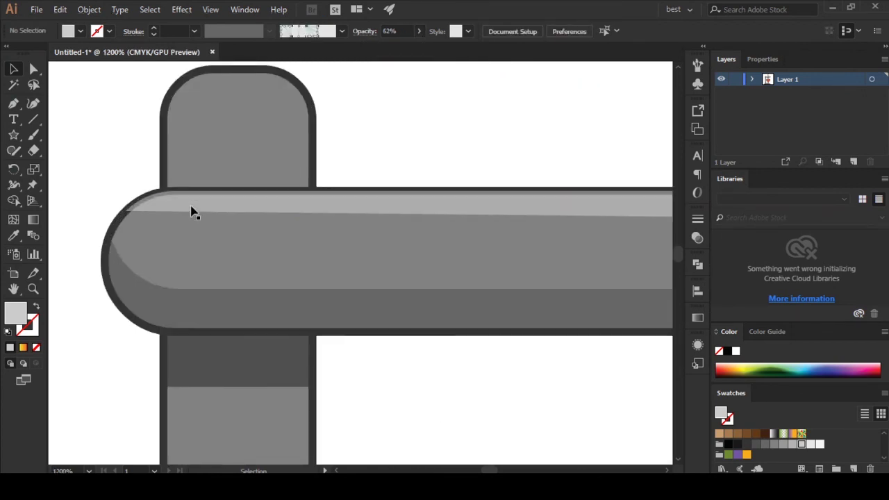
{"action": "left_click", "coordinate": [190, 210]}
{"action": "left_click_drag", "start_coordinate": [128, 211], "coordinate": [132, 218]}
{"action": "scroll", "coordinate": [500, 250], "scroll_direction": "right", "scroll_amount": 6}
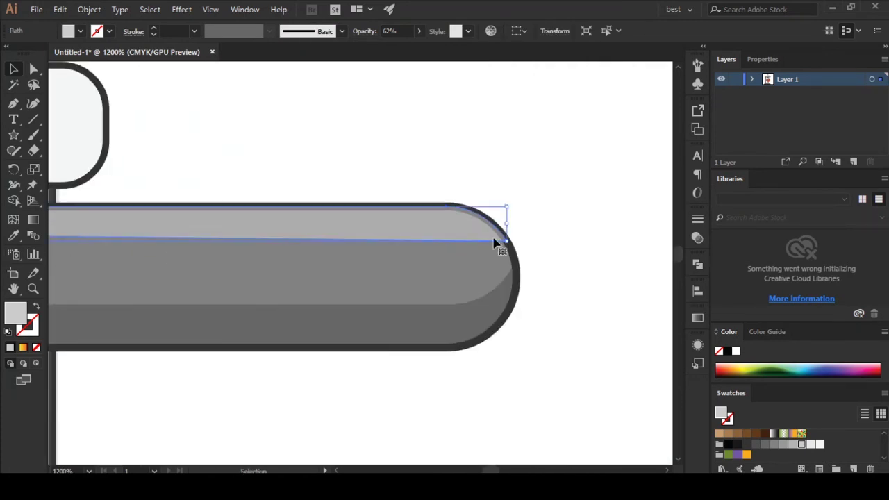
{"action": "left_click_drag", "start_coordinate": [509, 205], "coordinate": [506, 210]}
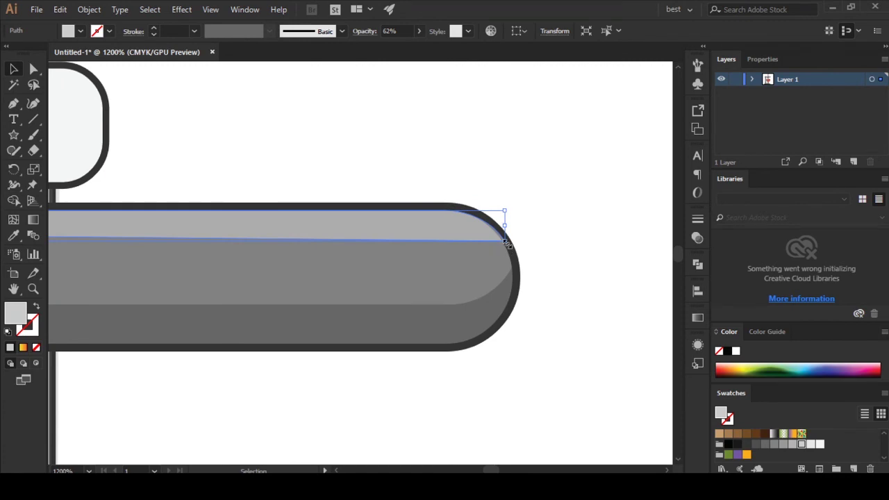
{"action": "left_click", "coordinate": [540, 223]}
{"action": "scroll", "coordinate": [542, 222], "scroll_direction": "down", "scroll_amount": 3}
- Enter the flask group in isolation mode to reach the individual bubbles
{"action": "scroll", "coordinate": [543, 221], "scroll_direction": "down", "scroll_amount": 2}
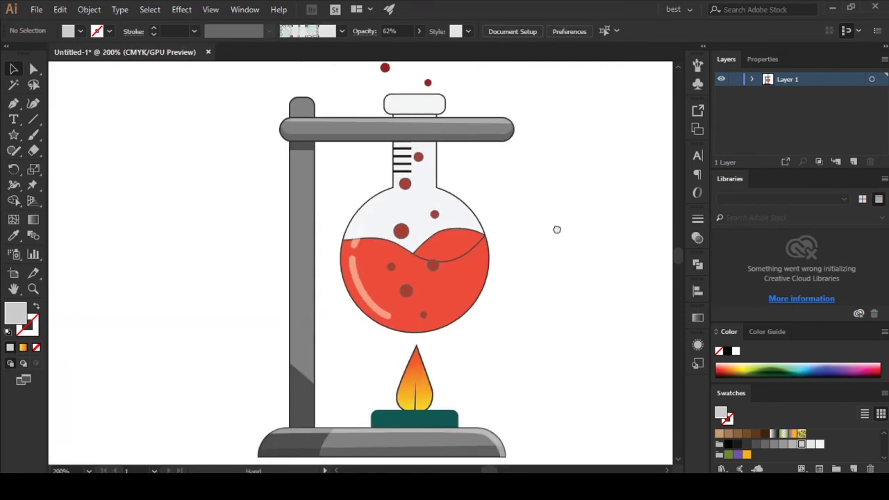
{"action": "scroll", "coordinate": [549, 278], "scroll_direction": "down", "scroll_amount": 2}
{"action": "double_click", "coordinate": [389, 295]}
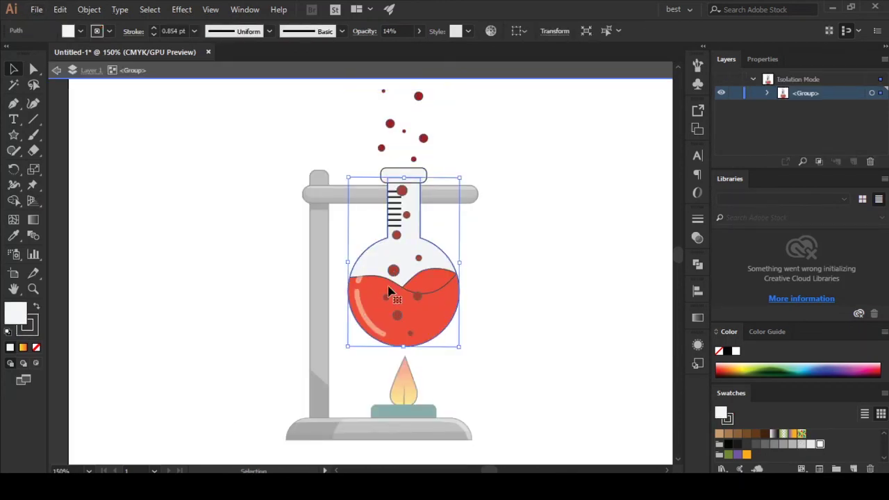
{"action": "key", "text": "Escape"}
{"action": "scroll", "coordinate": [454, 326], "scroll_direction": "up", "scroll_amount": 2}
{"action": "left_click", "coordinate": [268, 301]}
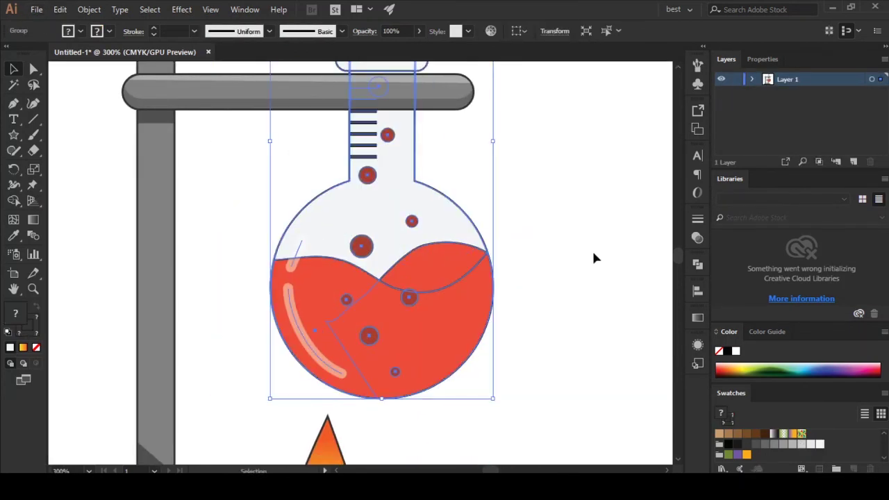
{"action": "double_click", "coordinate": [289, 303]}
{"action": "double_click", "coordinate": [303, 245]}
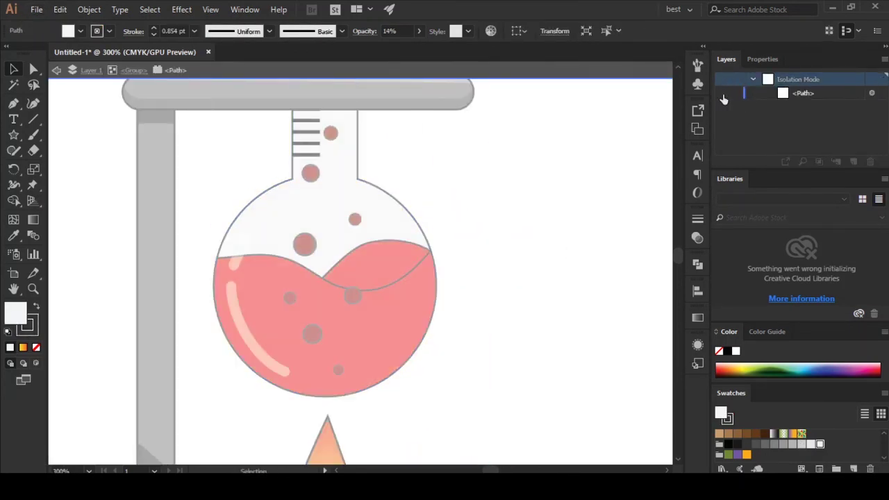
{"action": "left_click", "coordinate": [488, 240]}
{"action": "double_click", "coordinate": [489, 239]}
- Move and rotate several bubbles to new spots in the liquid and flask neck
{"action": "left_click_drag", "start_coordinate": [352, 295], "coordinate": [397, 294]}
{"action": "left_click_drag", "start_coordinate": [289, 297], "coordinate": [264, 294]}
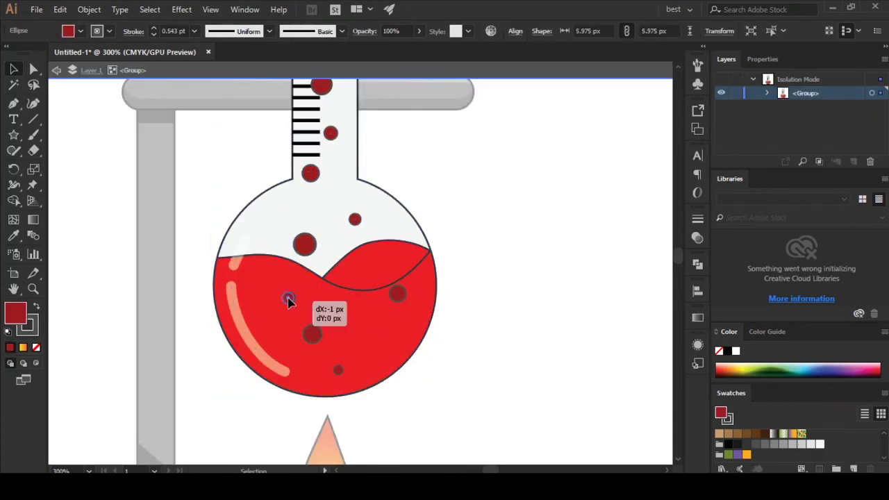
{"action": "left_click_drag", "start_coordinate": [293, 255], "coordinate": [318, 254]}
{"action": "mouse_move", "coordinate": [320, 170]}
{"action": "left_mouse_down"}
{"action": "mouse_move", "coordinate": [288, 205]}
{"action": "mouse_move", "coordinate": [309, 205]}
{"action": "mouse_move", "coordinate": [312, 218]}
{"action": "left_mouse_up"}
{"action": "left_click", "coordinate": [476, 194]}
{"action": "scroll", "coordinate": [477, 194], "scroll_direction": "up", "scroll_amount": 2}
{"action": "left_click", "coordinate": [306, 184]}
{"action": "key", "text": "ctrl+minus"}
{"action": "key", "text": "ctrl+minus"}
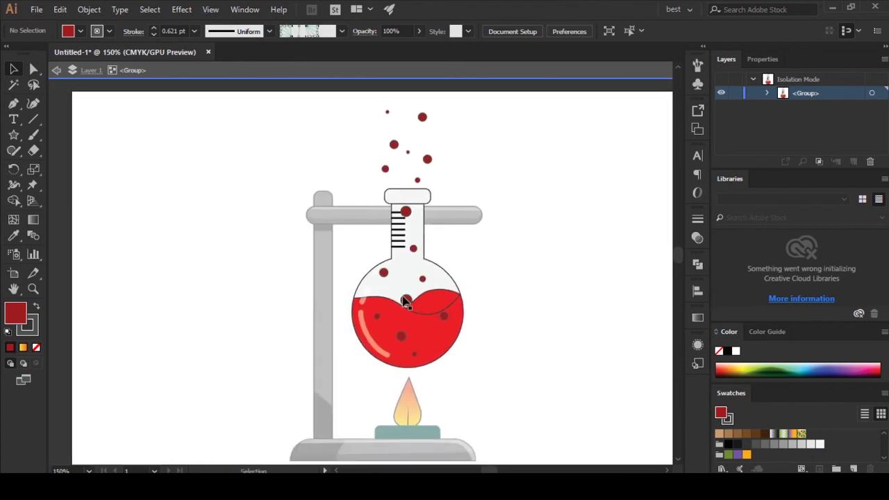
{"action": "left_click_drag", "start_coordinate": [407, 290], "coordinate": [404, 297]}
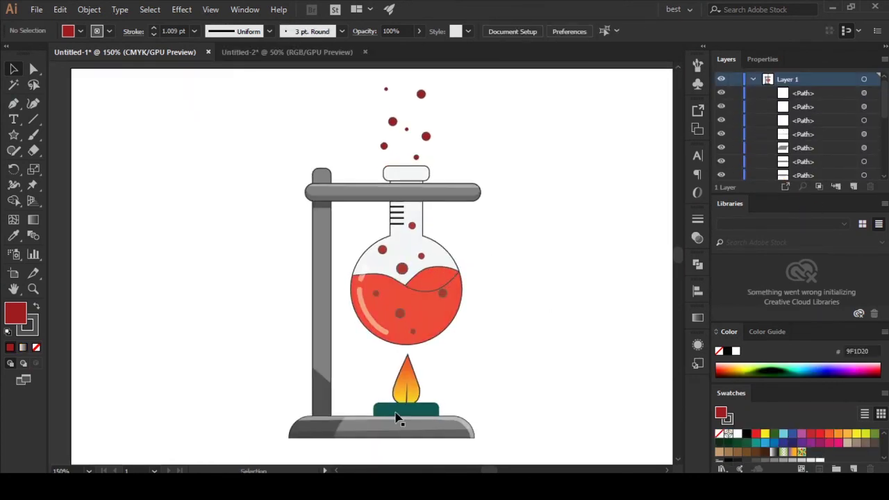
{"action": "left_click", "coordinate": [395, 413]}
{"action": "key", "text": "ctrl+plus"}
{"action": "key", "text": "ctrl+plus"}
{"action": "key", "text": "ctrl+plus"}
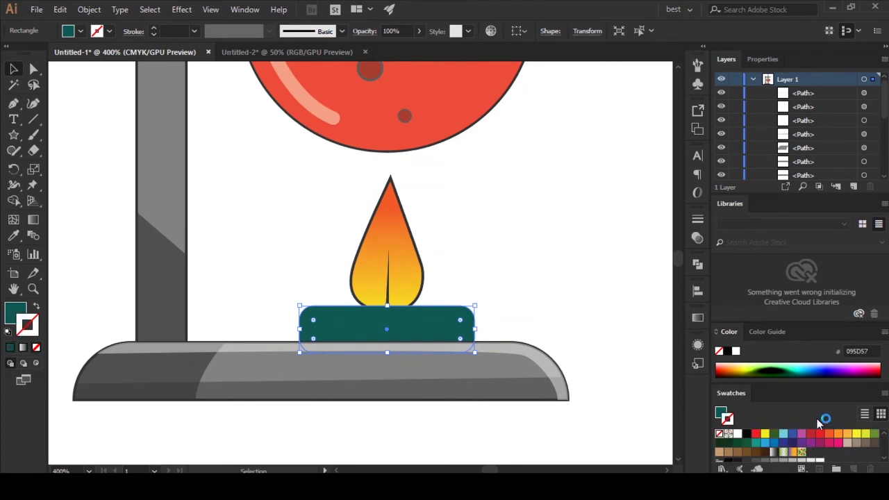
- Select the teal burner block and set its stroke to None
{"action": "left_click", "coordinate": [445, 393]}
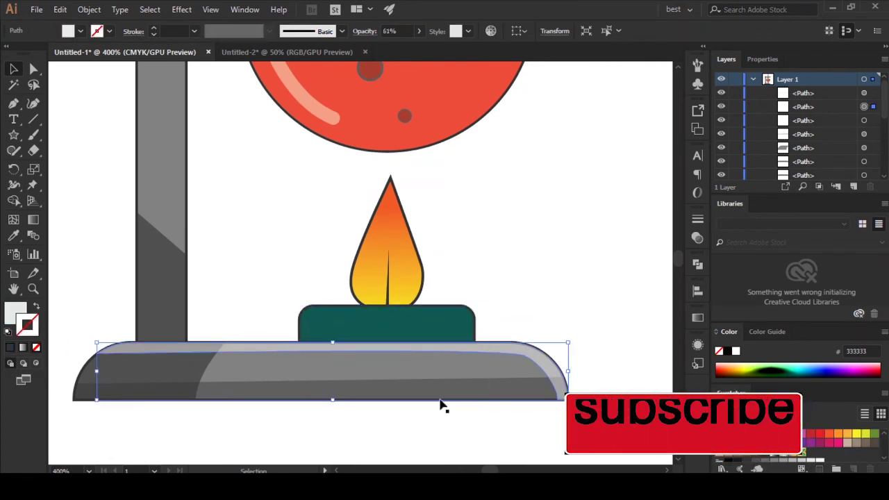
{"action": "left_click", "coordinate": [145, 294]}
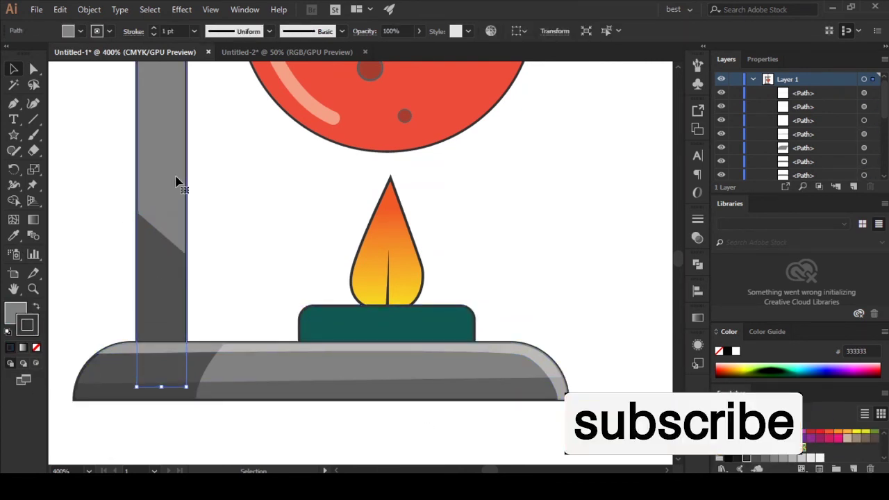
{"action": "left_click", "coordinate": [407, 313]}
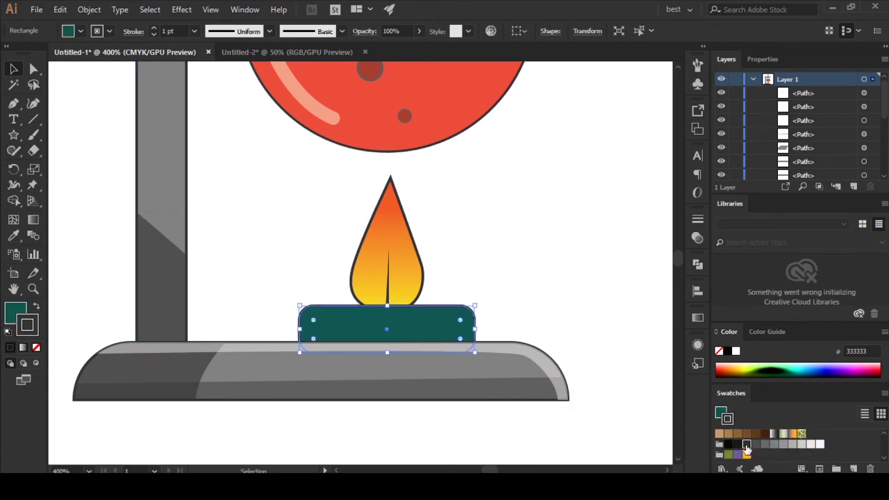
{"action": "key", "text": "ctrl+shift+a"}
{"action": "left_click", "coordinate": [349, 329]}
{"action": "key", "text": "a"}
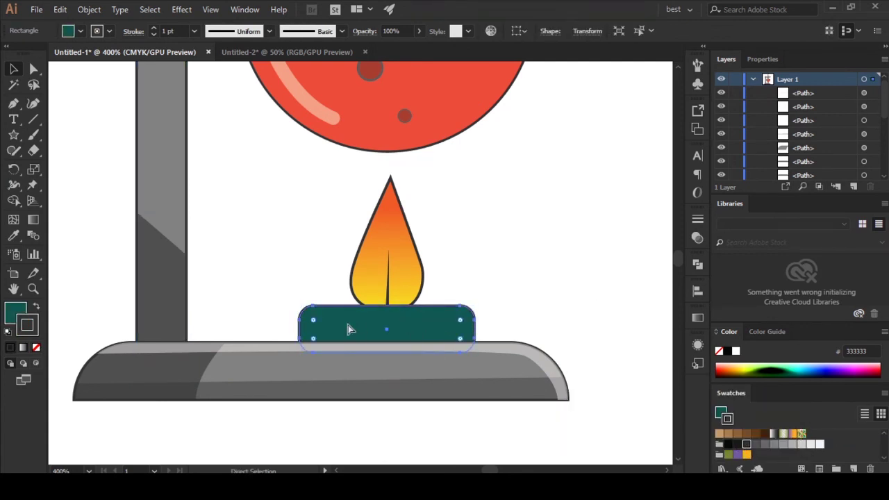
{"action": "key", "text": "x"}
{"action": "left_click", "coordinate": [37, 347]}
{"action": "key", "text": "v"}
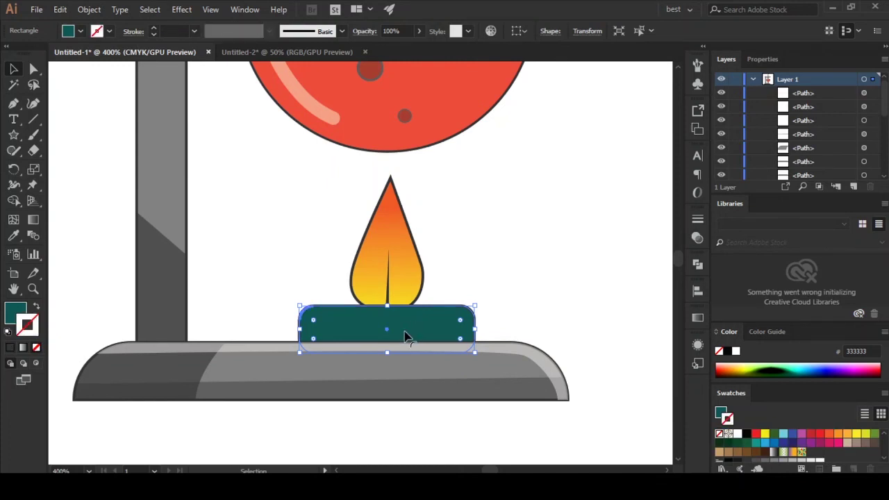
- Alt-drag a copy of the burner slightly lower and fill it dark teal from the Color Guide
{"action": "left_click_drag", "start_coordinate": [388, 327], "coordinate": [388, 339]}
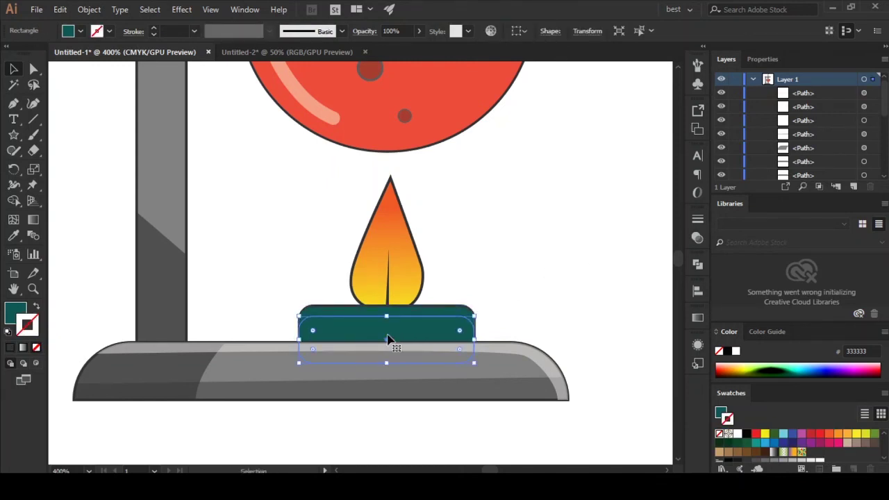
{"action": "left_click", "coordinate": [8, 318]}
{"action": "left_click", "coordinate": [755, 332]}
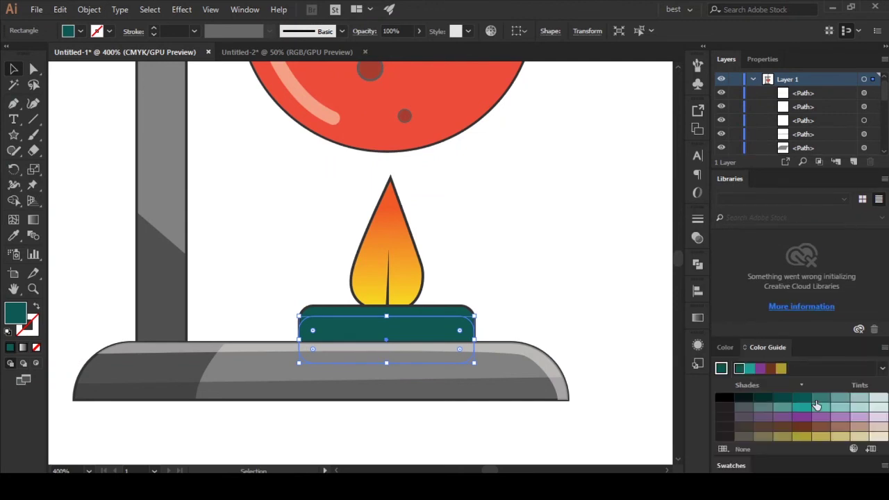
{"action": "left_click", "coordinate": [821, 397]}
{"action": "left_click", "coordinate": [761, 399]}
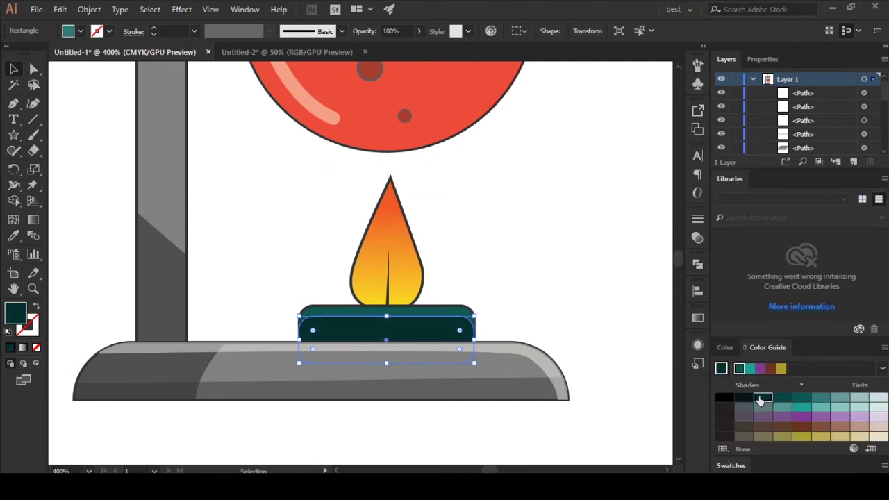
{"action": "left_click", "coordinate": [39, 71]}
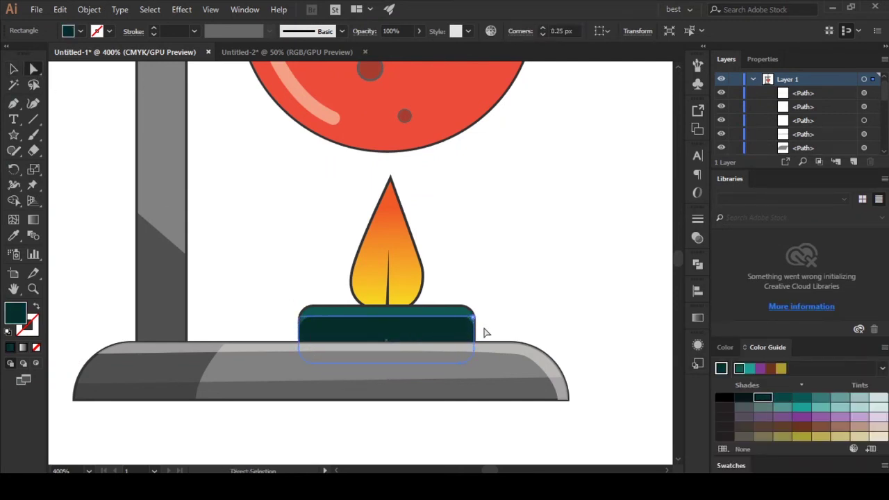
{"action": "left_click", "coordinate": [545, 325]}
{"action": "left_click", "coordinate": [12, 69]}
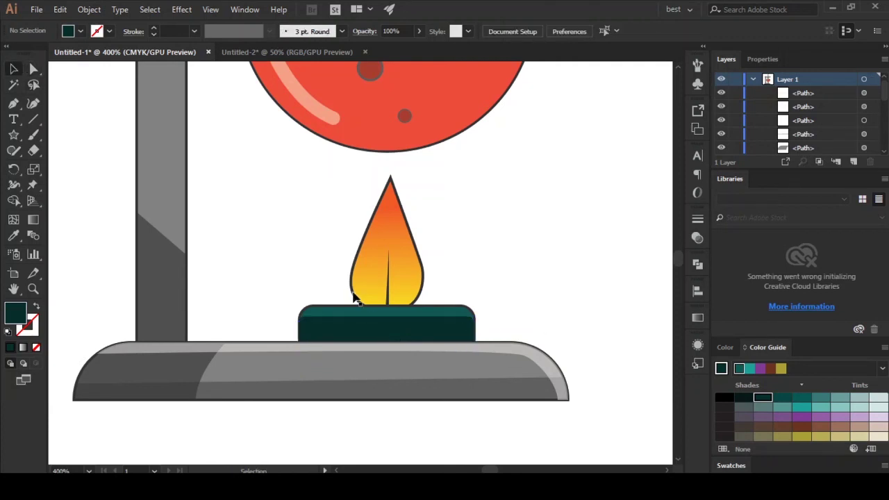
{"action": "left_click", "coordinate": [353, 294]}
{"action": "left_click", "coordinate": [246, 235]}
{"action": "key", "text": "ctrl+minus"}
{"action": "key", "text": "ctrl+minus"}
{"action": "key", "text": "ctrl+minus"}
{"action": "left_click_drag", "start_coordinate": [435, 275], "coordinate": [456, 321]}
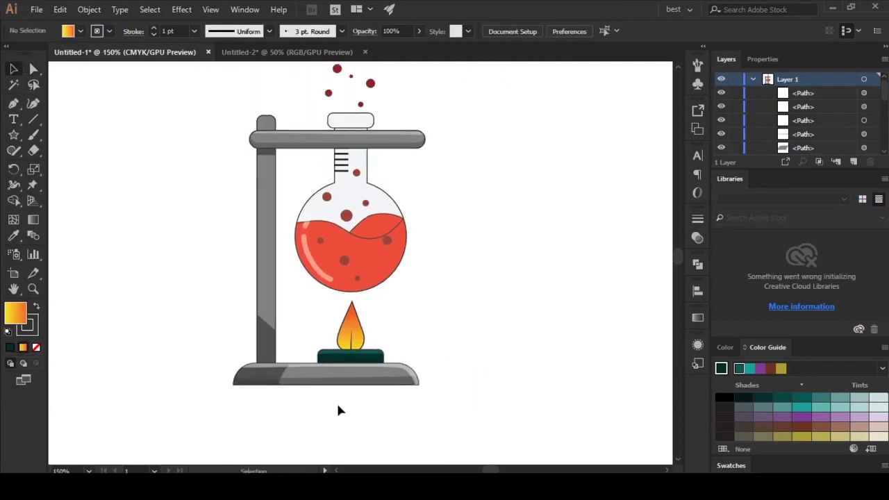
- Give the burner's top band a light teal tint from the Color Guide
{"action": "scroll", "coordinate": [338, 410], "scroll_direction": "up", "scroll_amount": 1}
{"action": "scroll", "coordinate": [361, 396], "scroll_direction": "up", "scroll_amount": 2}
{"action": "scroll", "coordinate": [379, 377], "scroll_direction": "up", "scroll_amount": 1}
{"action": "left_click", "coordinate": [368, 281]}
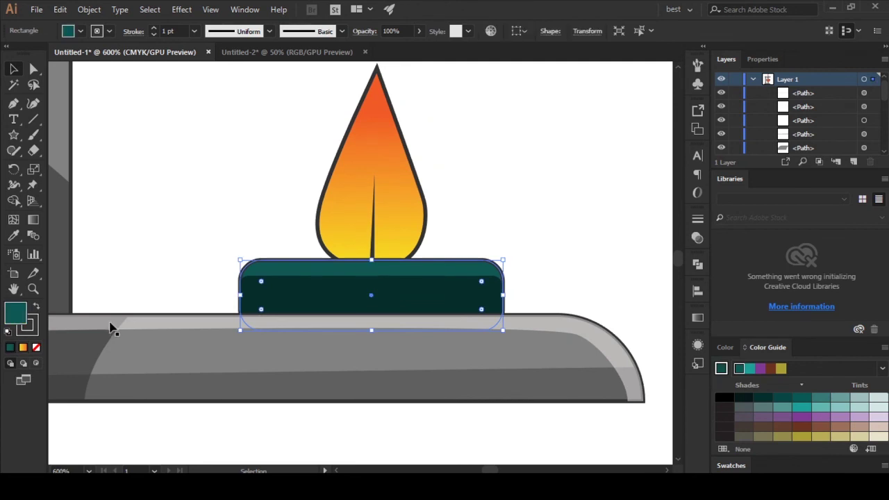
{"action": "left_click", "coordinate": [840, 398]}
- Resize the dark inner rectangle so it fits against the base's left and right edges
{"action": "left_click", "coordinate": [268, 199]}
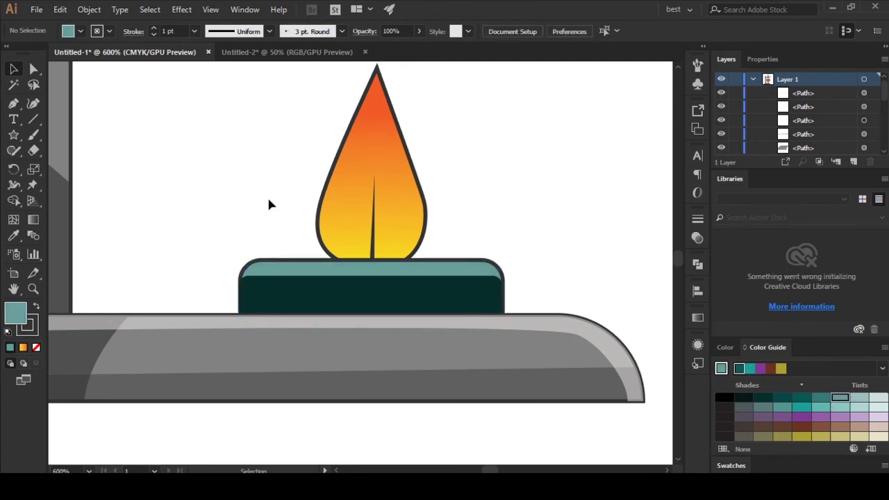
{"action": "left_click", "coordinate": [305, 299]}
{"action": "key", "text": "a"}
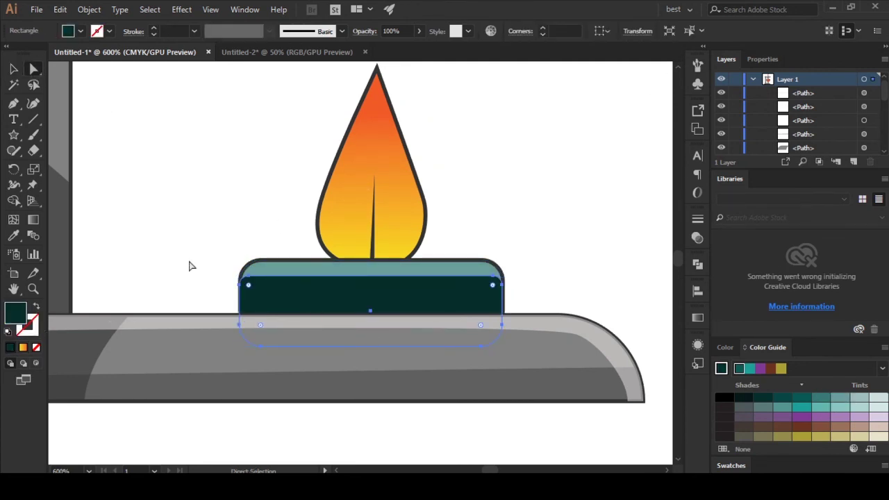
{"action": "left_click", "coordinate": [631, 221]}
{"action": "left_click", "coordinate": [242, 310]}
{"action": "key", "text": "v"}
{"action": "scroll", "coordinate": [181, 251], "scroll_direction": "up", "scroll_amount": 2}
{"action": "left_click_drag", "start_coordinate": [299, 375], "coordinate": [309, 375]}
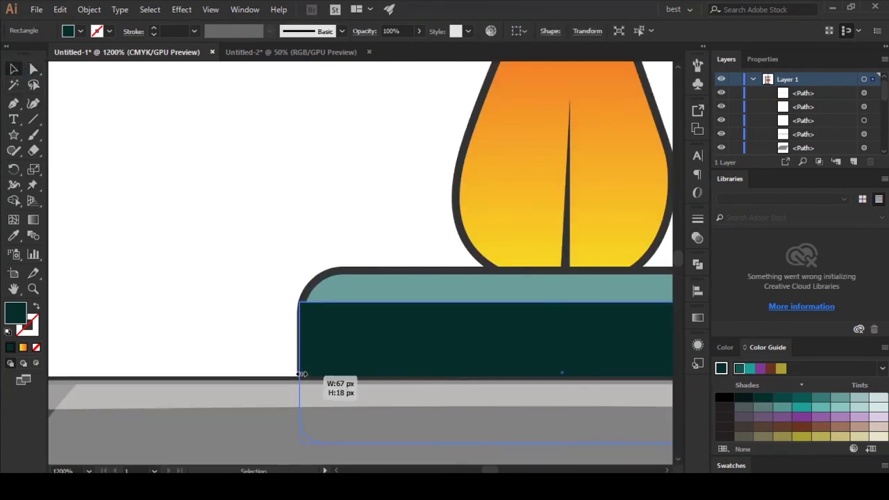
{"action": "left_click", "coordinate": [264, 346]}
{"action": "left_click_drag", "start_coordinate": [532, 337], "coordinate": [336, 282]}
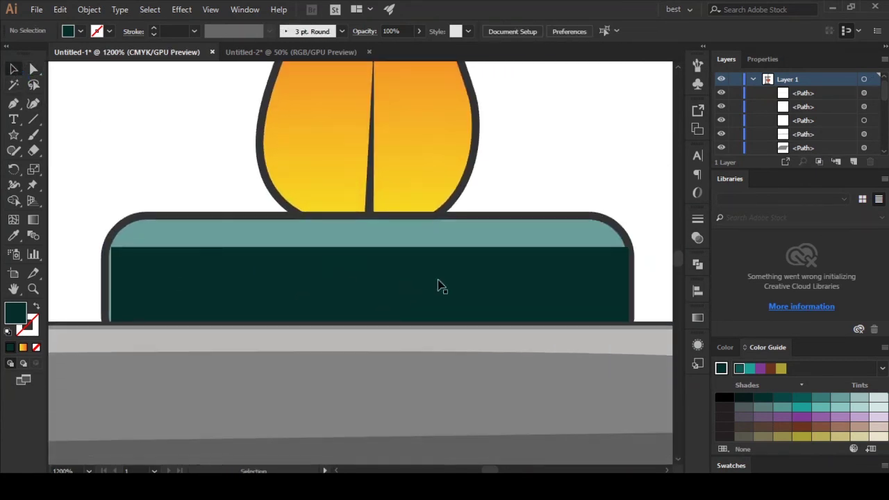
{"action": "left_click", "coordinate": [438, 285]}
{"action": "mouse_move", "coordinate": [618, 292]}
{"action": "left_mouse_down"}
{"action": "mouse_move", "coordinate": [631, 320]}
{"action": "mouse_move", "coordinate": [621, 321]}
{"action": "left_mouse_up"}
{"action": "left_click", "coordinate": [599, 88]}
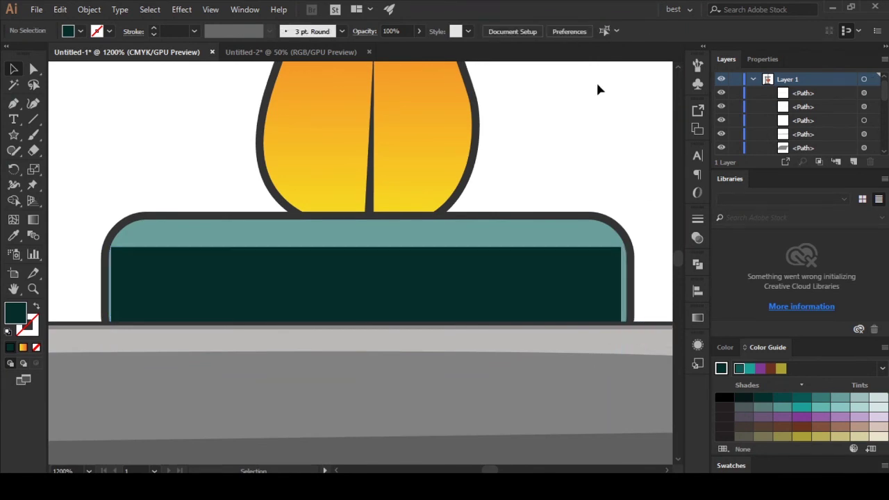
- Drag the dark rectangle's corner anchors outward to match the rounded outline
{"action": "left_click", "coordinate": [33, 68]}
{"action": "left_click", "coordinate": [216, 288]}
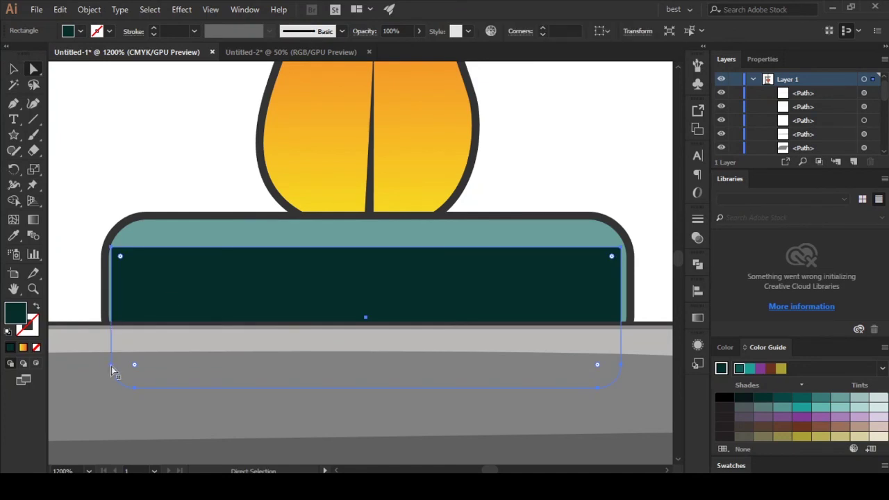
{"action": "left_click_drag", "start_coordinate": [109, 367], "coordinate": [104, 367]}
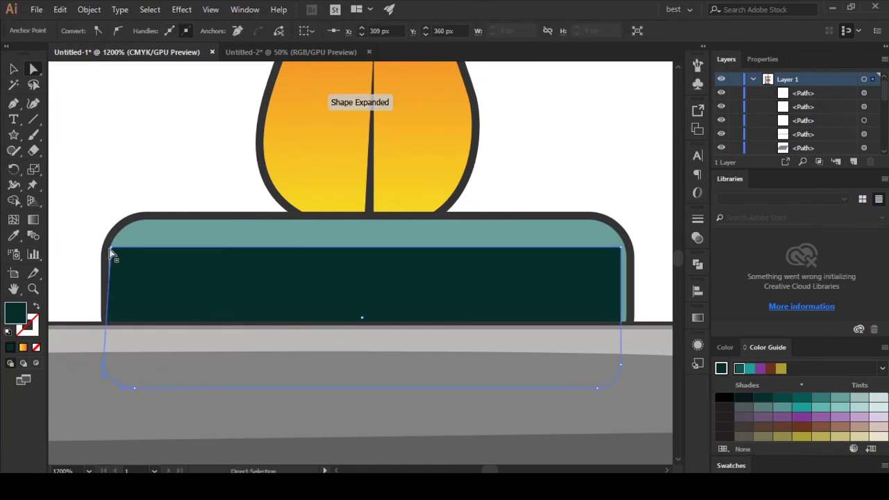
{"action": "left_click_drag", "start_coordinate": [623, 370], "coordinate": [630, 364]}
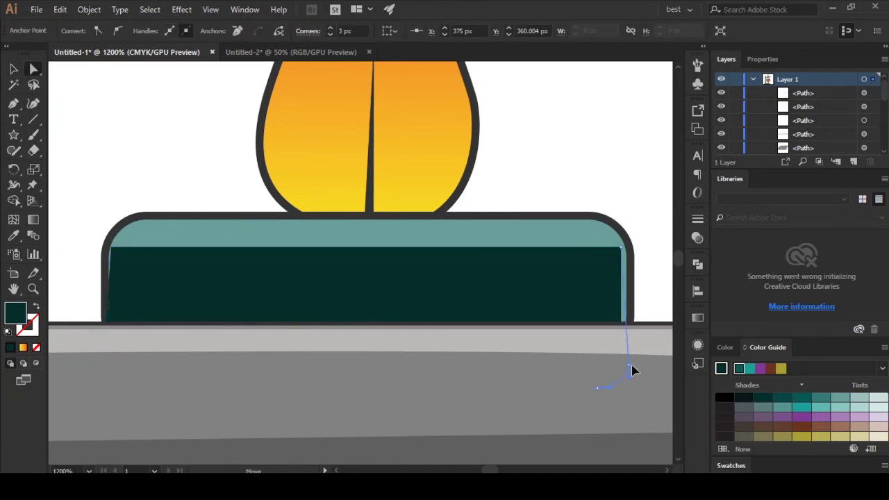
{"action": "left_click", "coordinate": [627, 248]}
{"action": "left_click_drag", "start_coordinate": [625, 250], "coordinate": [627, 252]}
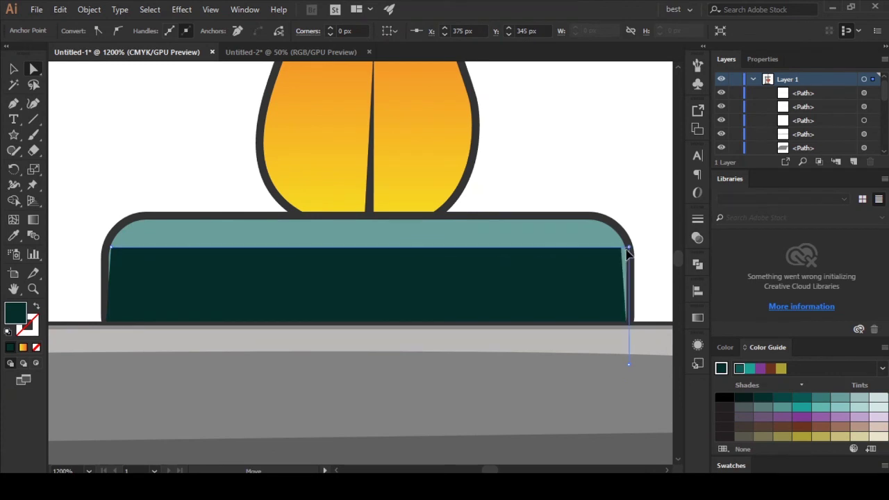
{"action": "left_click", "coordinate": [83, 200]}
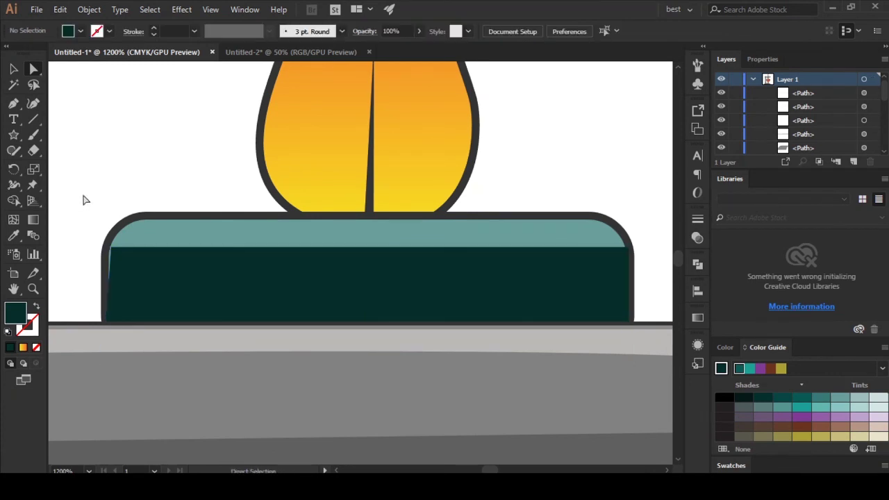
{"action": "left_click", "coordinate": [109, 245]}
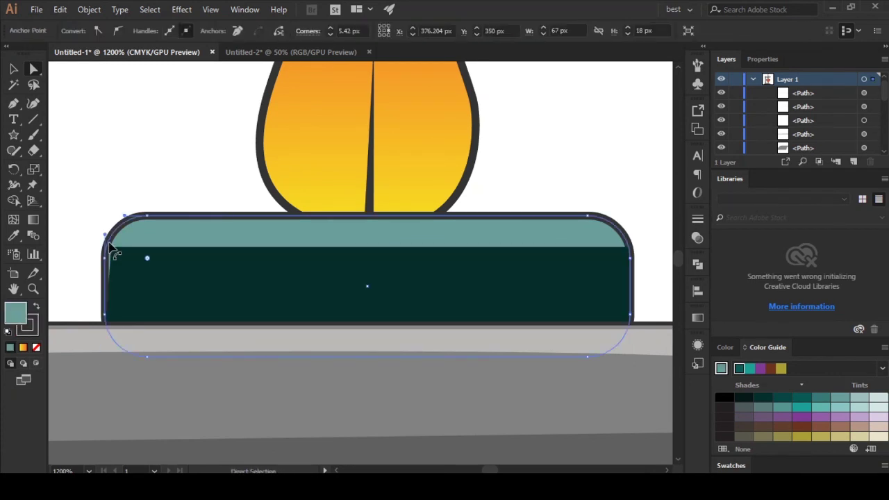
- Bring the dark rectangle to the front via Arrange > Bring to Front
{"action": "left_click", "coordinate": [269, 267]}
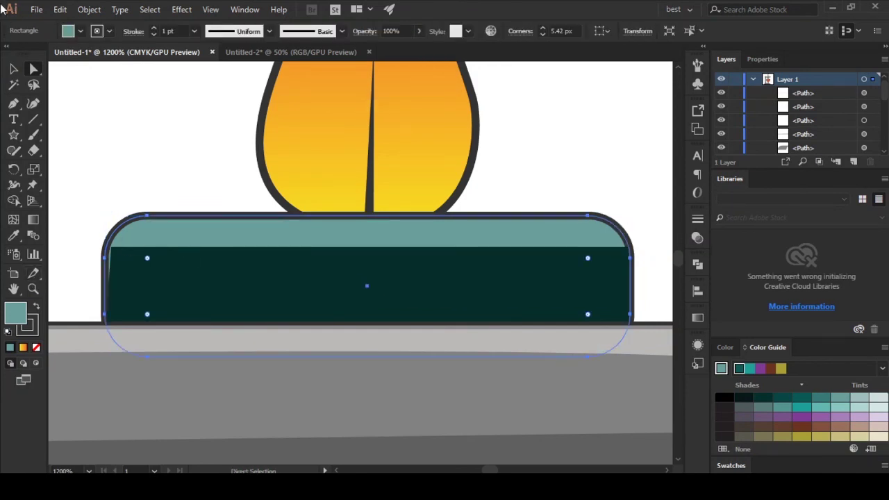
{"action": "key", "text": "v"}
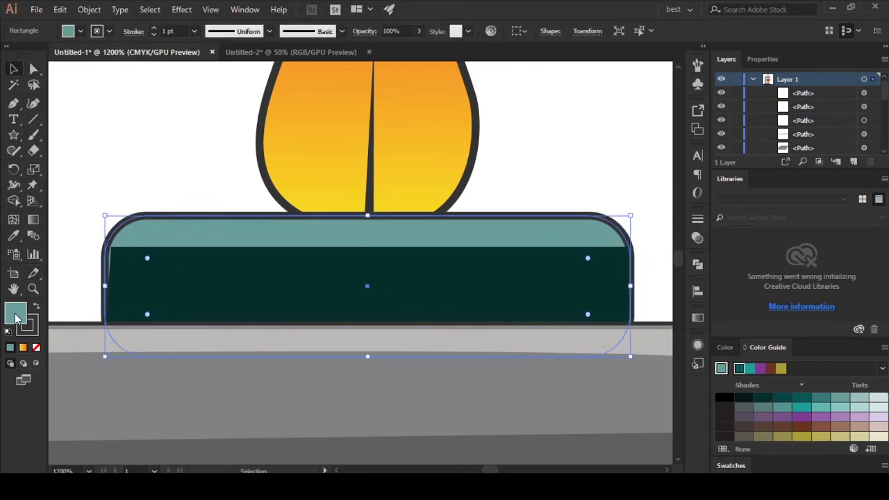
{"action": "left_click", "coordinate": [36, 348]}
{"action": "right_click", "coordinate": [122, 207]}
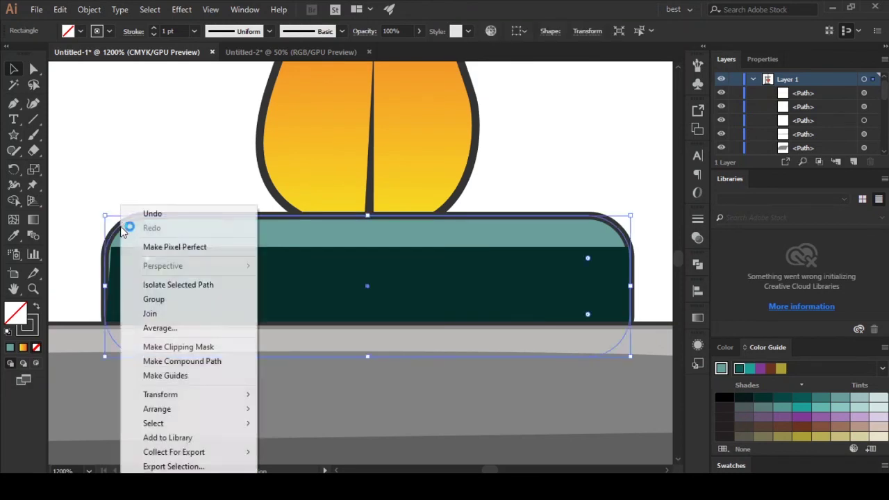
{"action": "left_click", "coordinate": [277, 408]}
{"action": "left_click", "coordinate": [125, 270]}
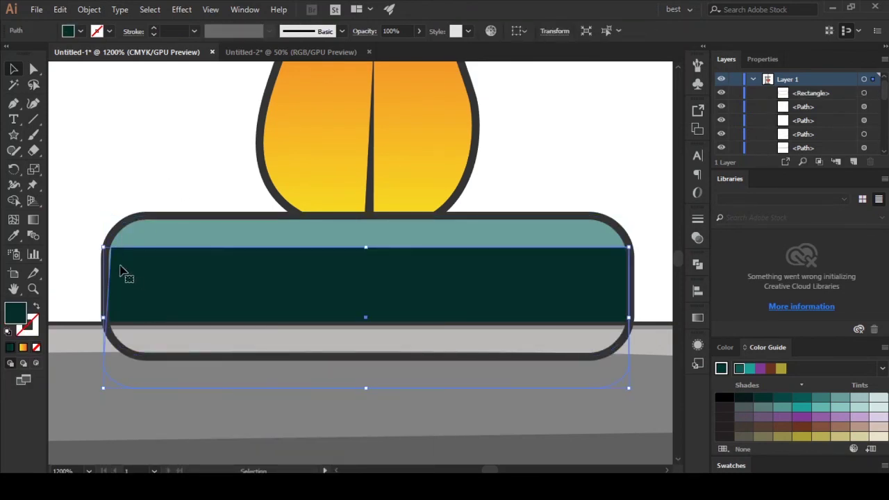
- Stretch the dark rectangle's left edge and bottom anchors outward to the base's edges
{"action": "left_click_drag", "start_coordinate": [102, 244], "coordinate": [96, 248]}
{"action": "left_click", "coordinate": [79, 208]}
{"action": "left_click", "coordinate": [94, 321]}
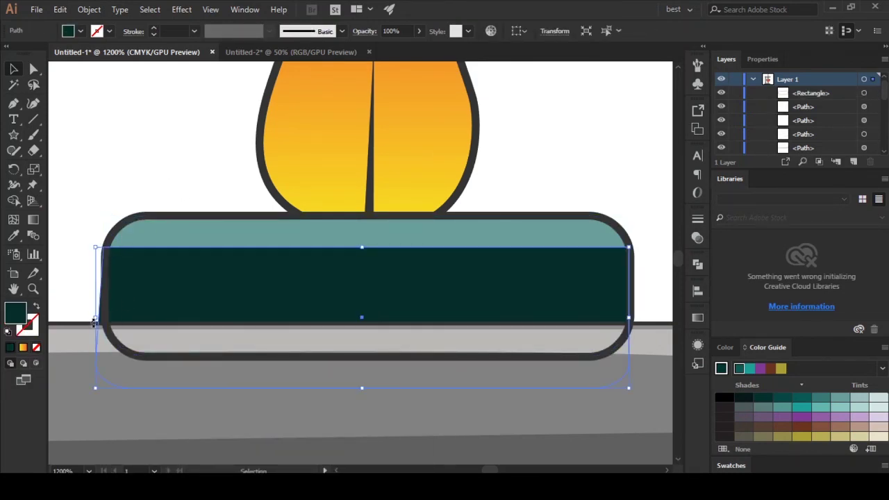
{"action": "left_click", "coordinate": [34, 70]}
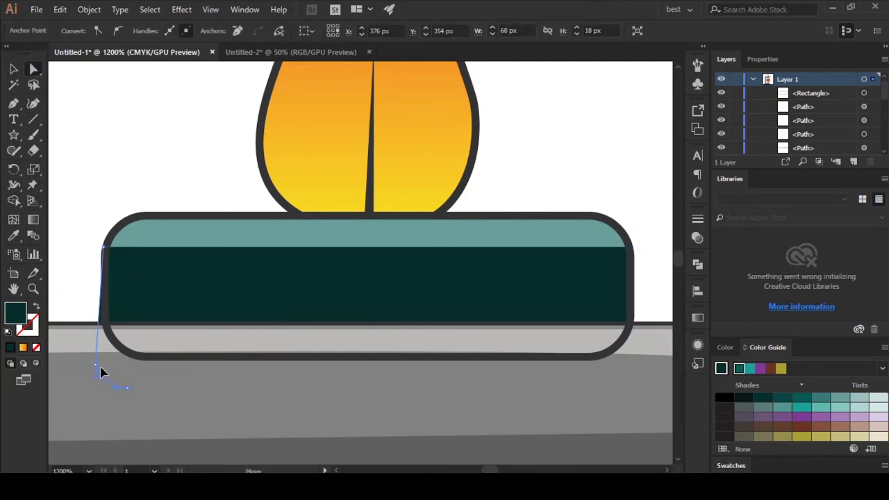
{"action": "left_click_drag", "start_coordinate": [100, 367], "coordinate": [521, 375]}
{"action": "left_click", "coordinate": [14, 73]}
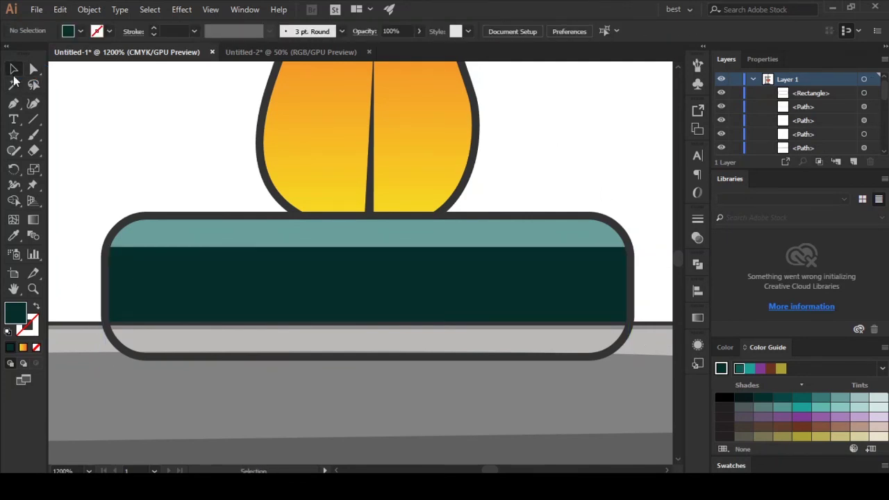
{"action": "left_click", "coordinate": [159, 263]}
- Send the dark rectangle and then the flame backward with Ctrl+[ so the flame tucks behind the burner
{"action": "key", "text": "a"}
{"action": "key", "text": "ctrl+bracketleft"}
{"action": "key", "text": "ctrl+bracketleft"}
{"action": "key", "text": "ctrl+bracketleft"}
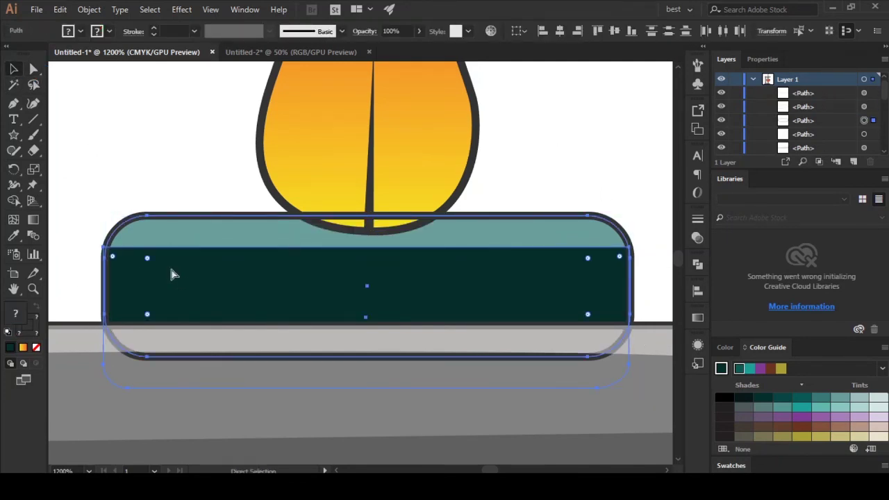
{"action": "key", "text": "ctrl+bracketleft"}
{"action": "key", "text": "v"}
{"action": "left_click", "coordinate": [515, 205]}
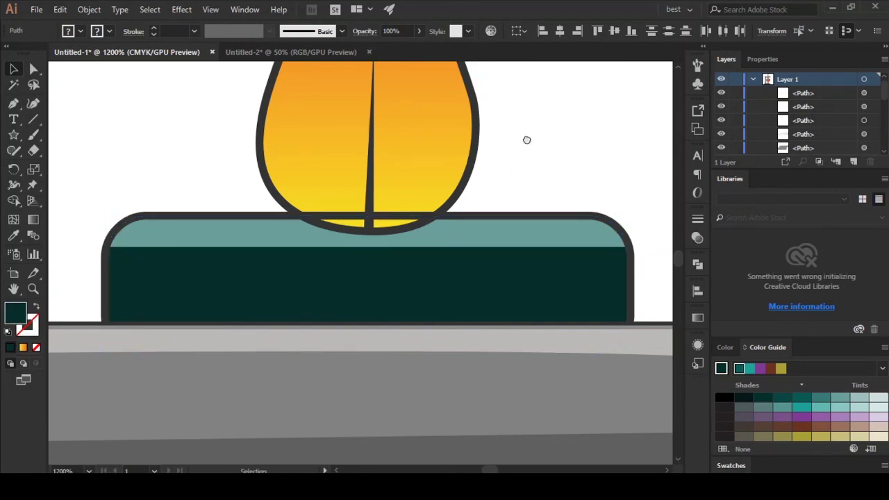
{"action": "scroll", "coordinate": [525, 139], "scroll_direction": "up", "scroll_amount": 3}
{"action": "left_click_drag", "start_coordinate": [512, 158], "coordinate": [235, 287]}
{"action": "key", "text": "ctrl+bracketleft"}
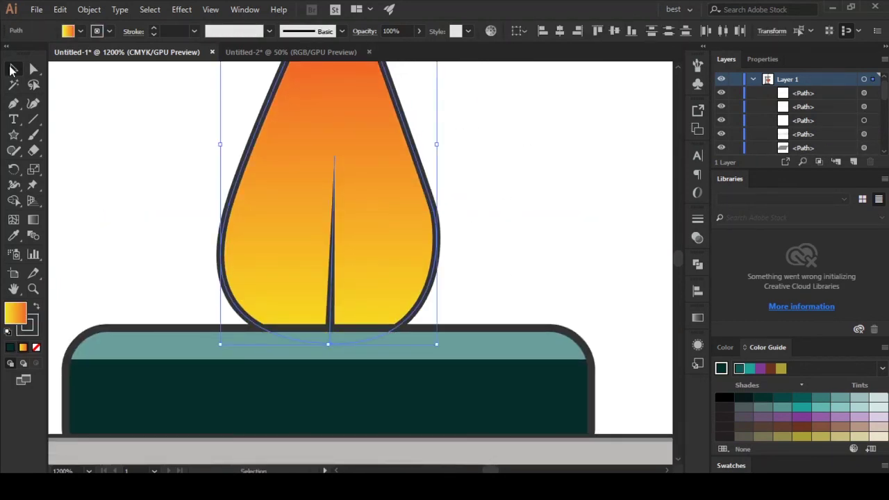
- Zoom out from 1200% to 200%, check the teal burner base, and pan to frame the flask
{"action": "left_click", "coordinate": [184, 236]}
{"action": "key", "text": "ctrl+minus"}
{"action": "key", "text": "ctrl+minus"}
{"action": "key", "text": "ctrl+minus"}
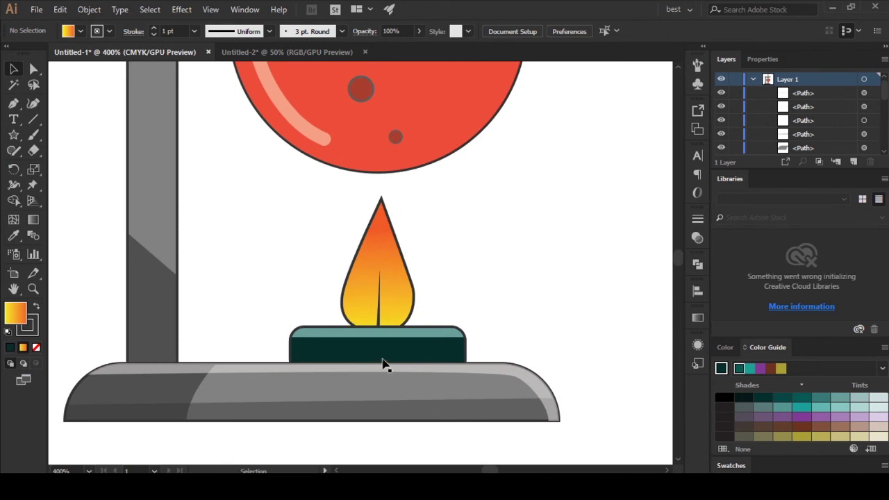
{"action": "left_click", "coordinate": [333, 351]}
{"action": "left_click", "coordinate": [33, 68]}
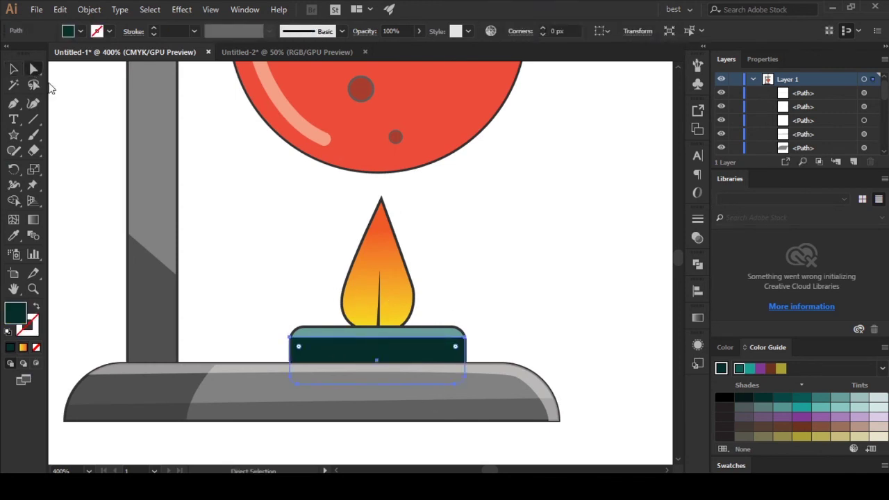
{"action": "left_click", "coordinate": [468, 349]}
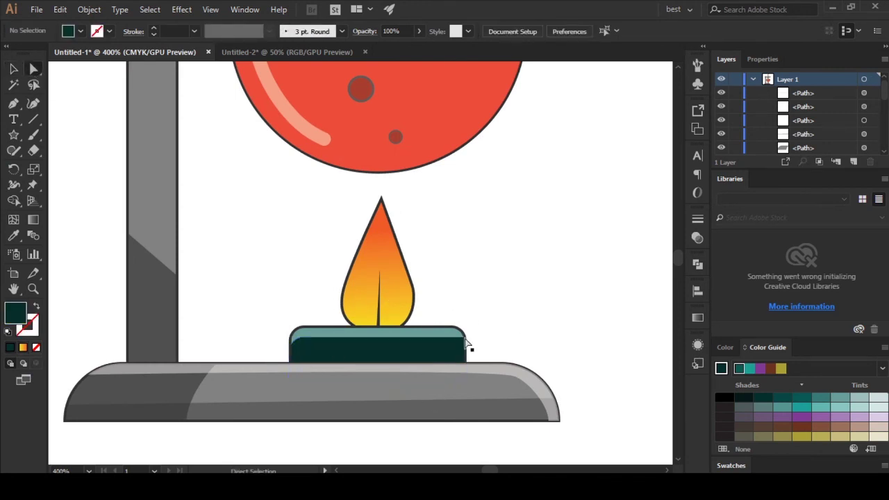
{"action": "left_click", "coordinate": [469, 334]}
{"action": "scroll", "coordinate": [486, 305], "scroll_direction": "down", "scroll_amount": 2}
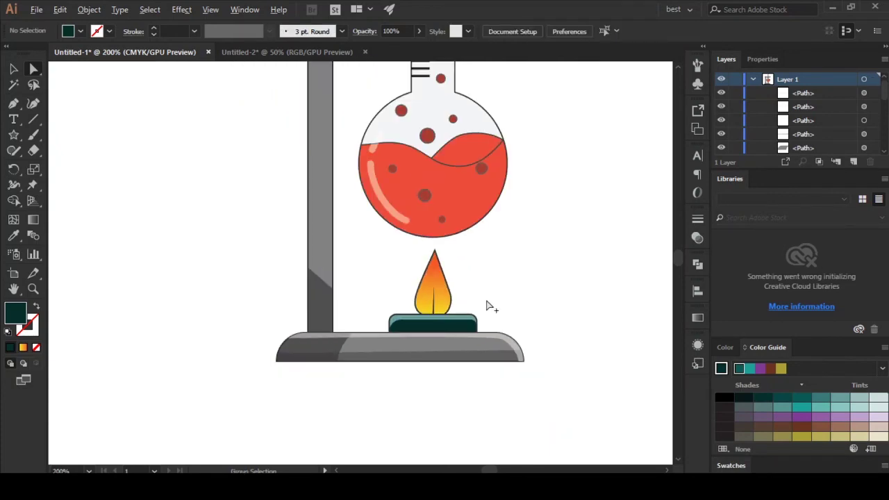
{"action": "left_click_drag", "start_coordinate": [534, 278], "coordinate": [472, 350]}
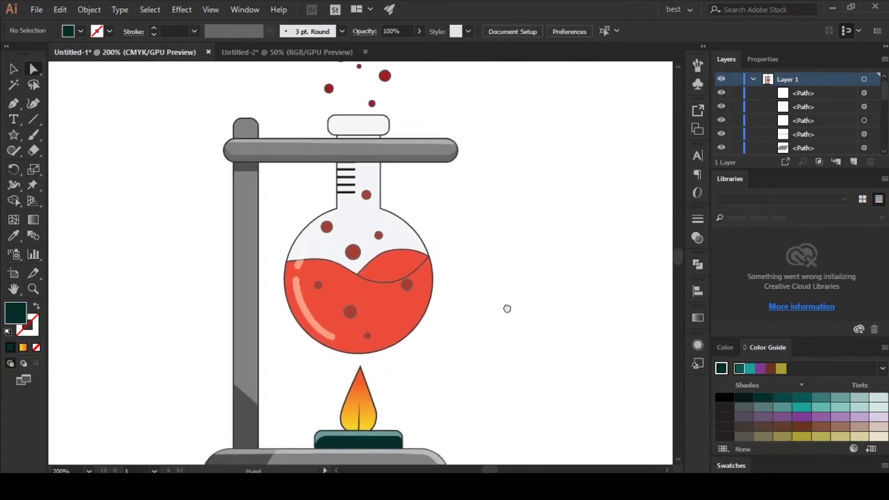